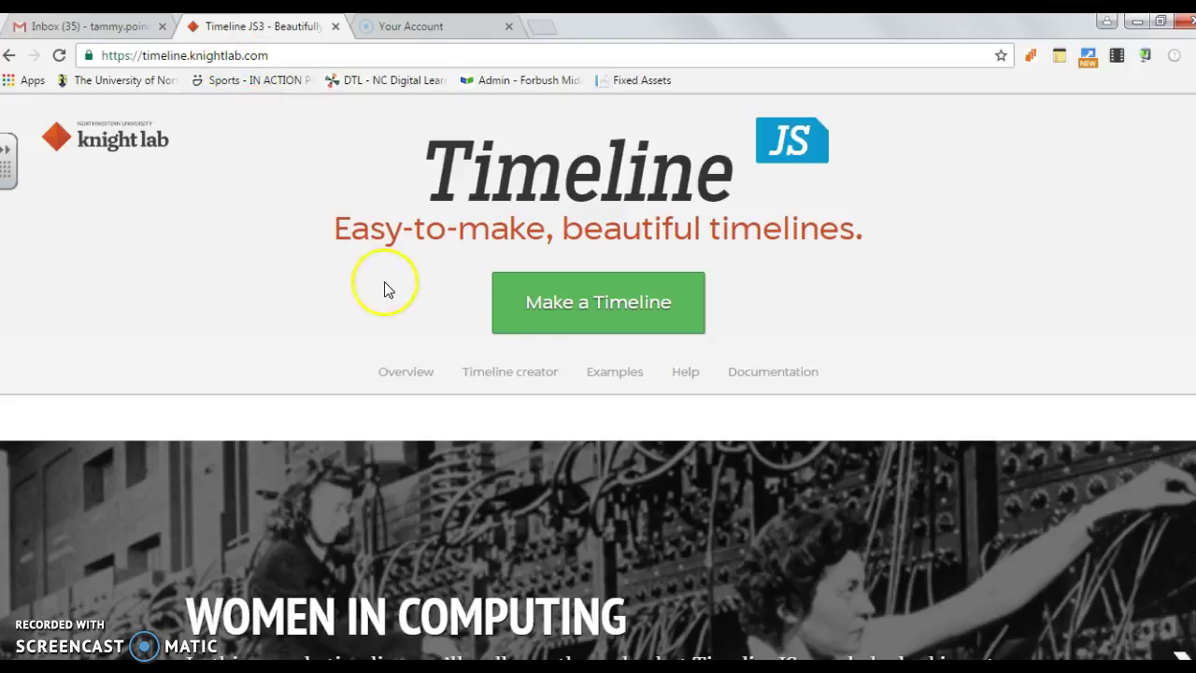
Open the official TimelineJS3 spreadsheet template from Knight Lab's Make a Timeline instructions
{"action": "left_click", "coordinate": [537, 313]}
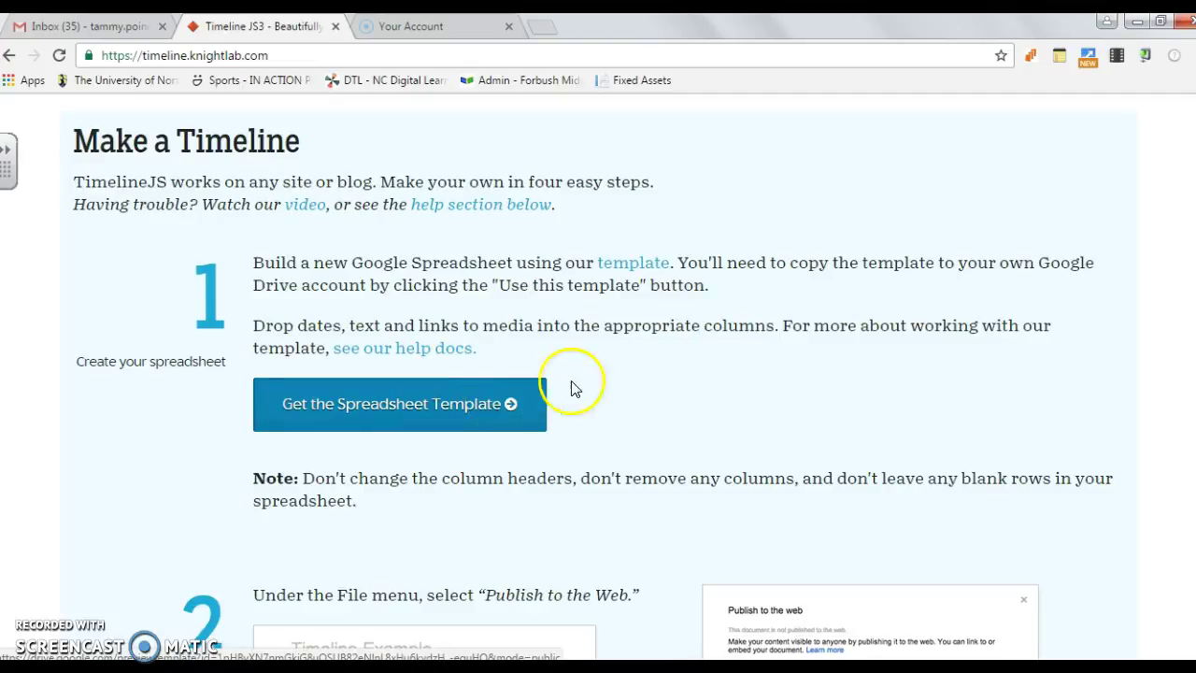
{"action": "left_click", "coordinate": [400, 406]}
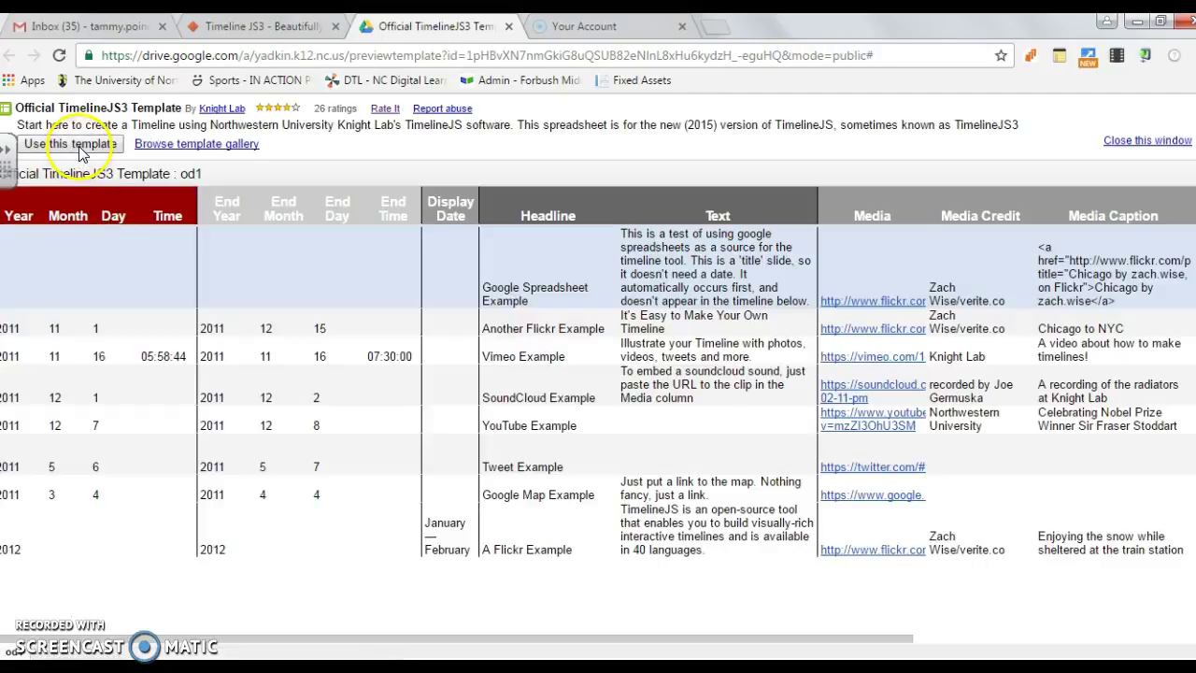
Copy the TimelineJS3 template into your own spreadsheet and retitle it 'Civil War'
{"action": "left_click", "coordinate": [79, 147]}
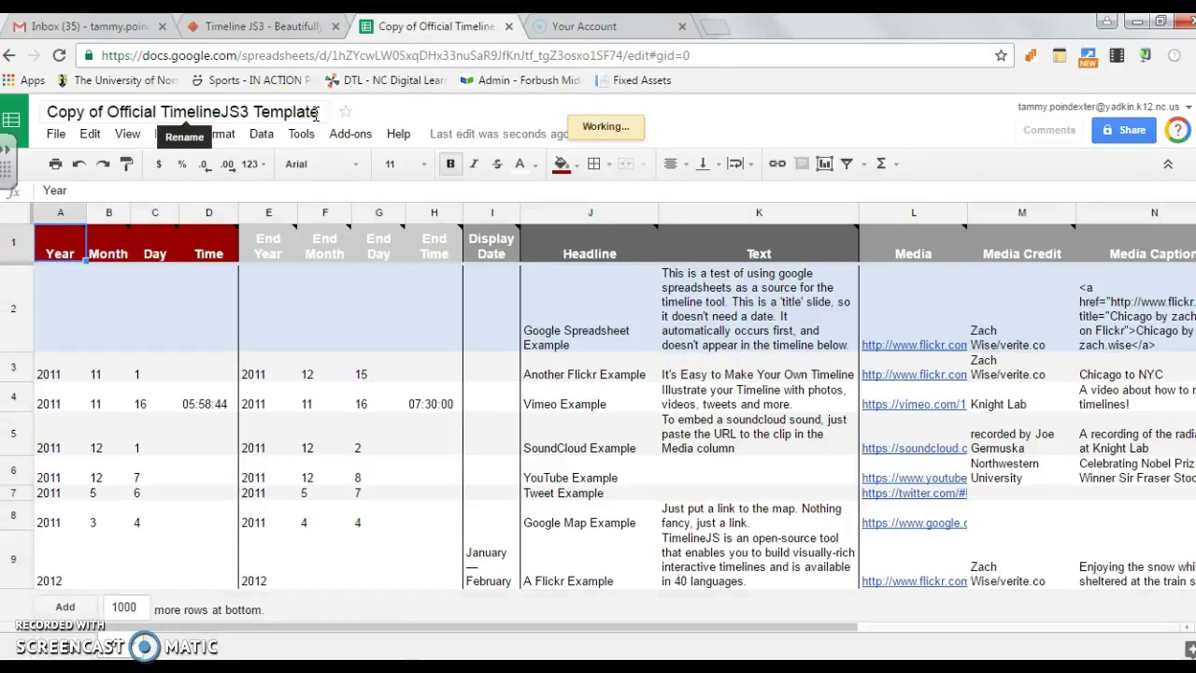
{"action": "left_click", "coordinate": [179, 114]}
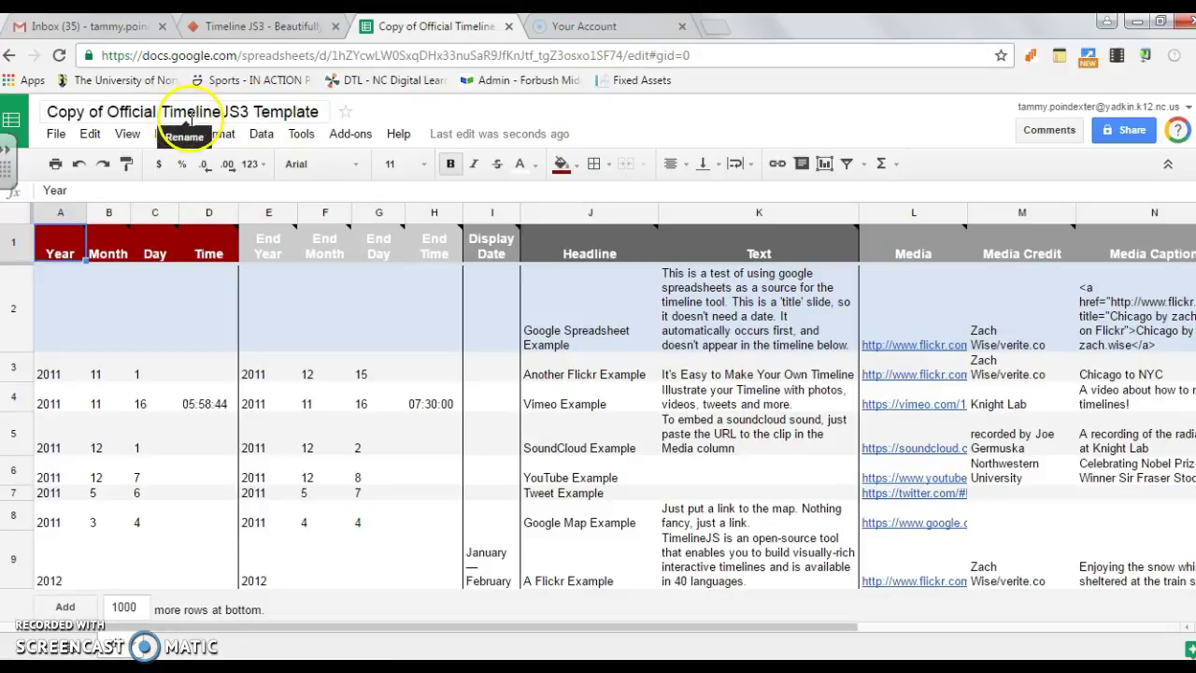
{"action": "left_click", "coordinate": [311, 116]}
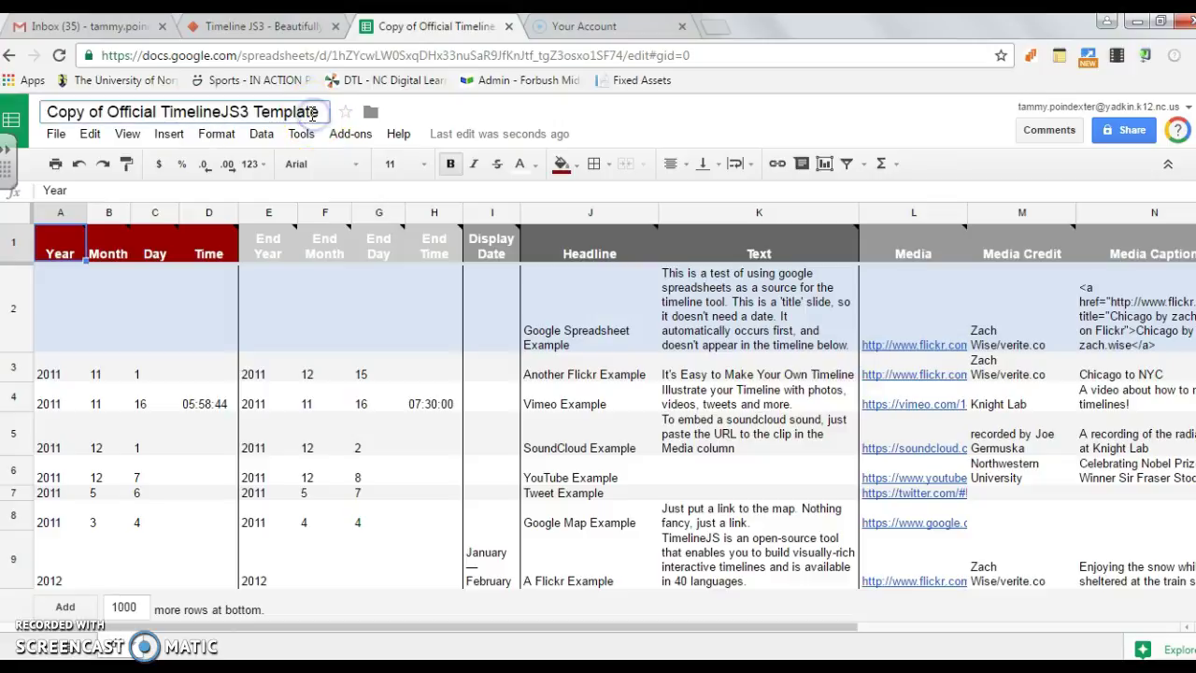
{"action": "left_click_drag", "start_coordinate": [314, 112], "coordinate": [31, 109]}
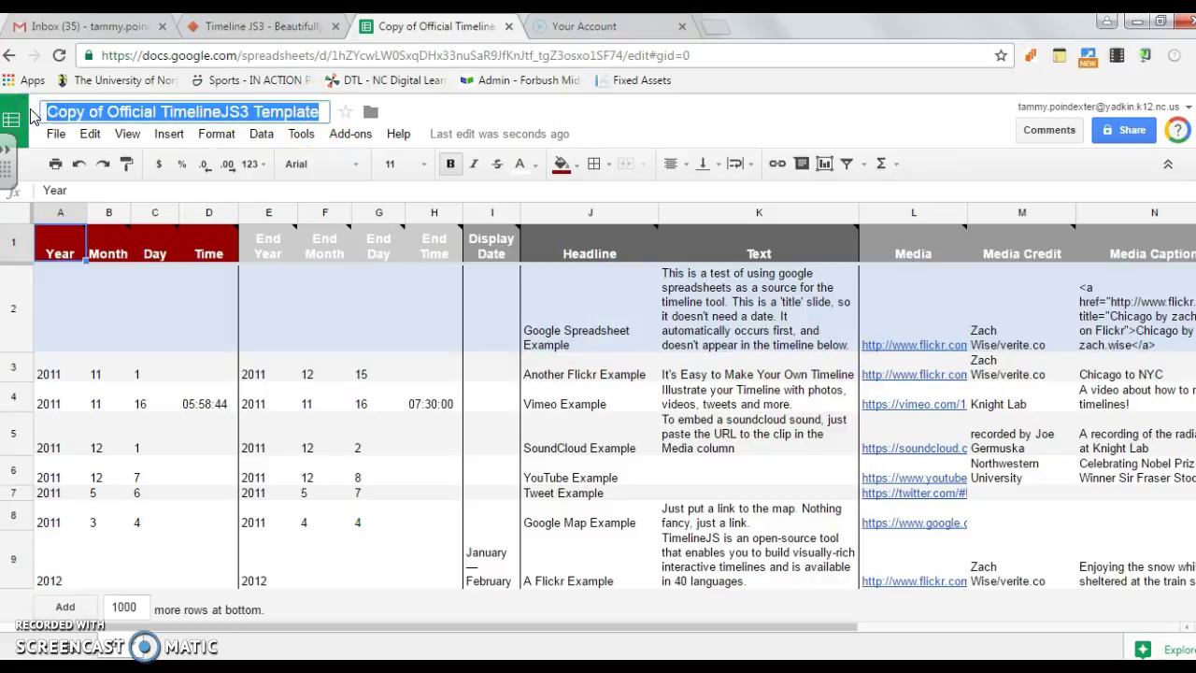
{"action": "type", "text": "Civil"}
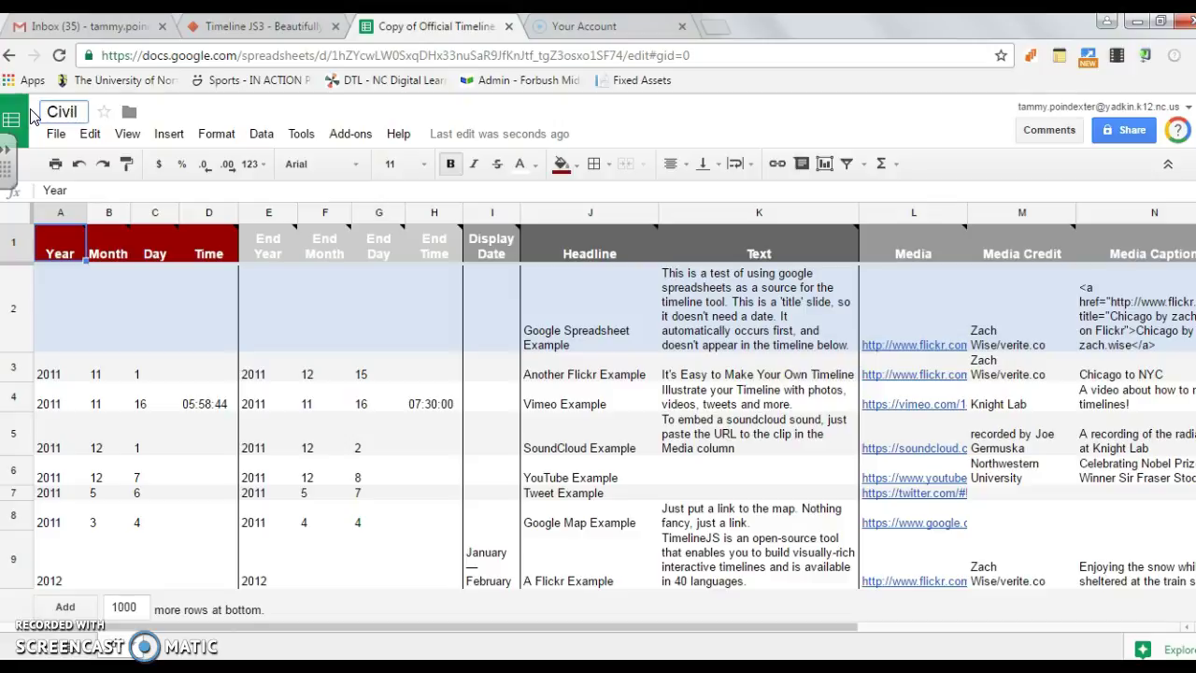
{"action": "type", "text": " War"}
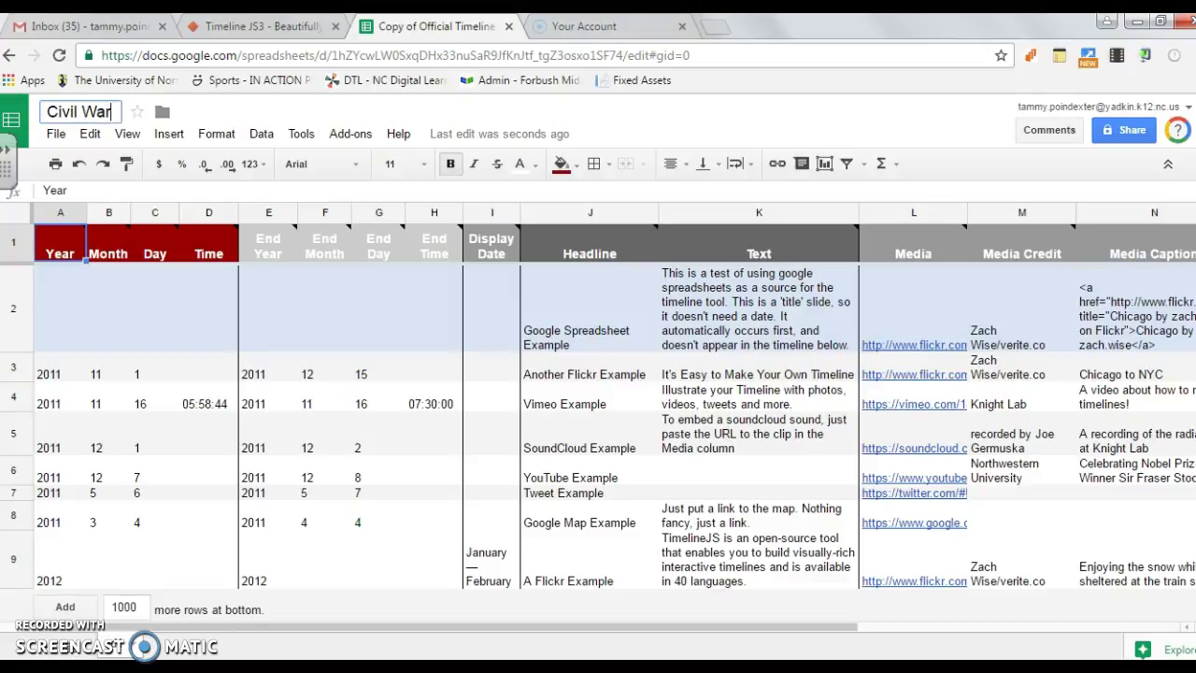
{"action": "key", "text": "Return"}
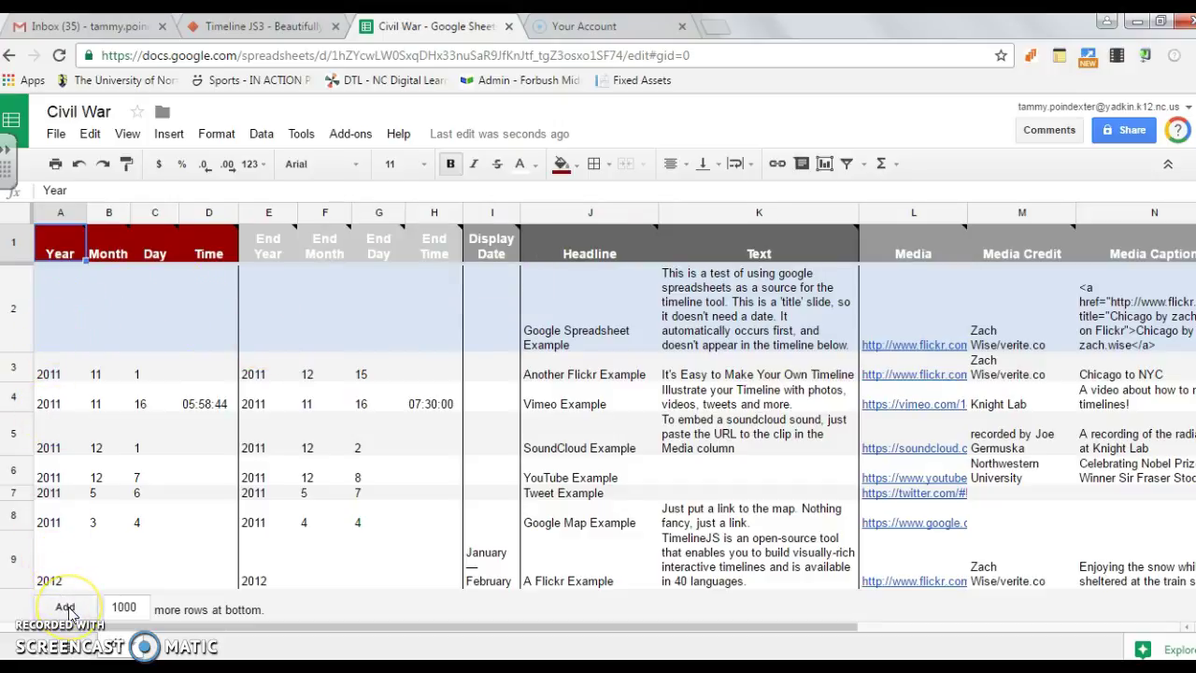
Add just 1 blank row at the bottom of the sheet and select cell A10
{"action": "left_click", "coordinate": [140, 608]}
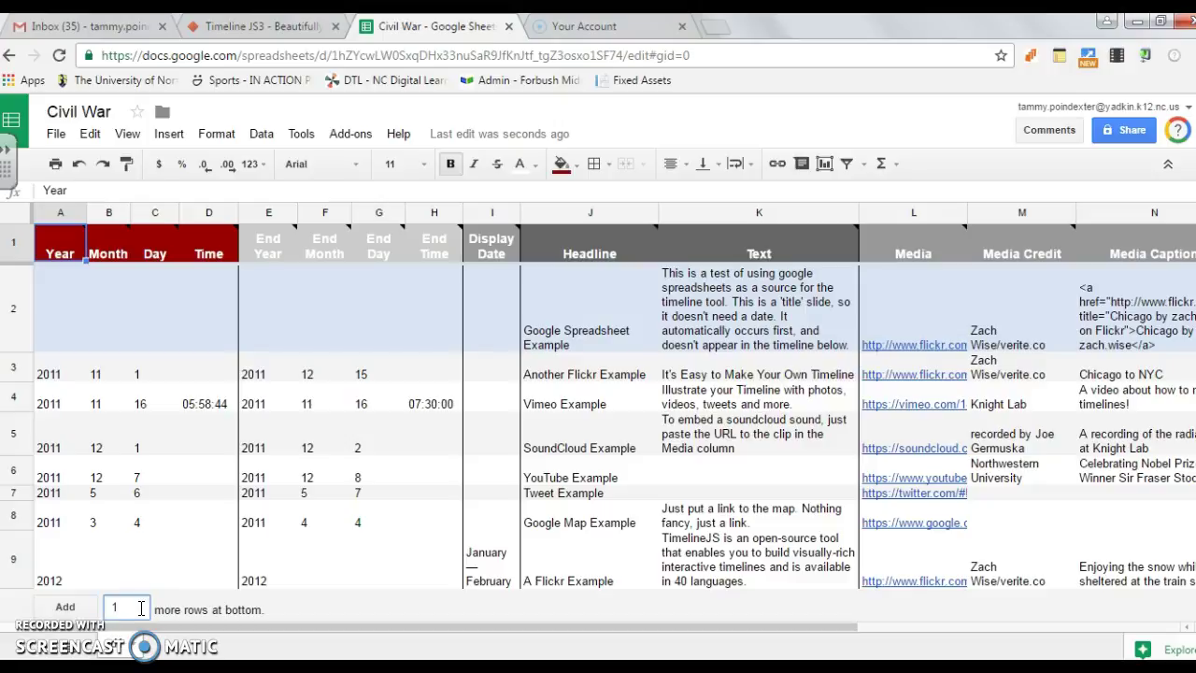
{"action": "left_click", "coordinate": [65, 606]}
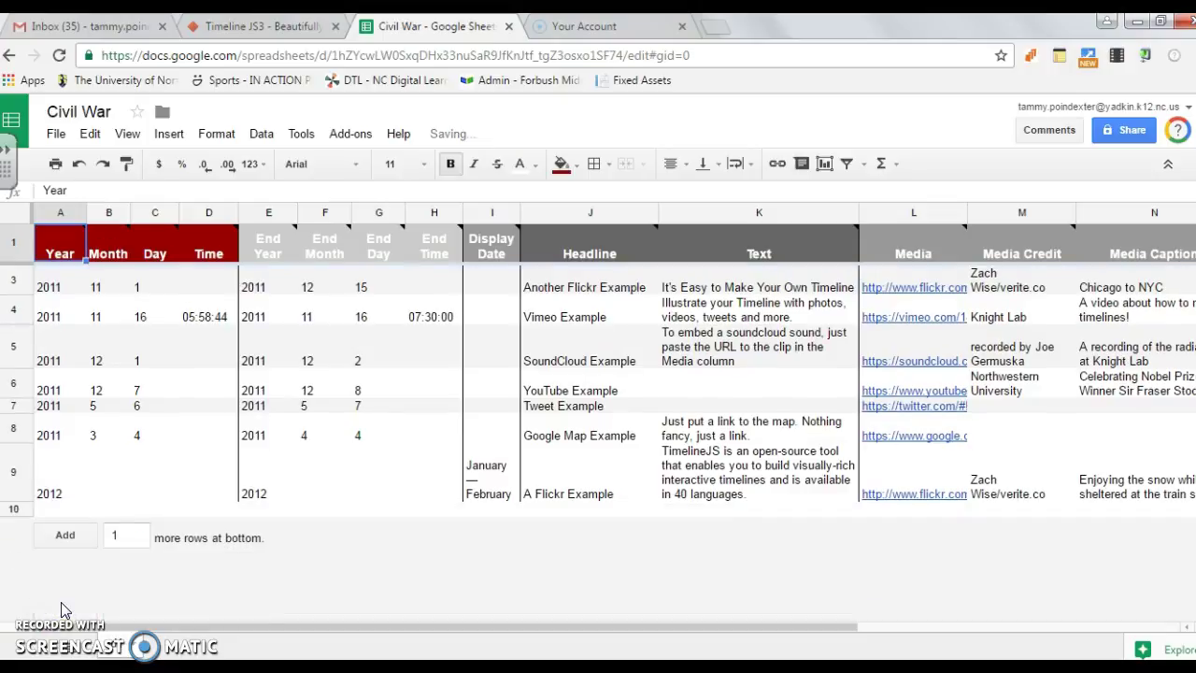
{"action": "left_click", "coordinate": [53, 511]}
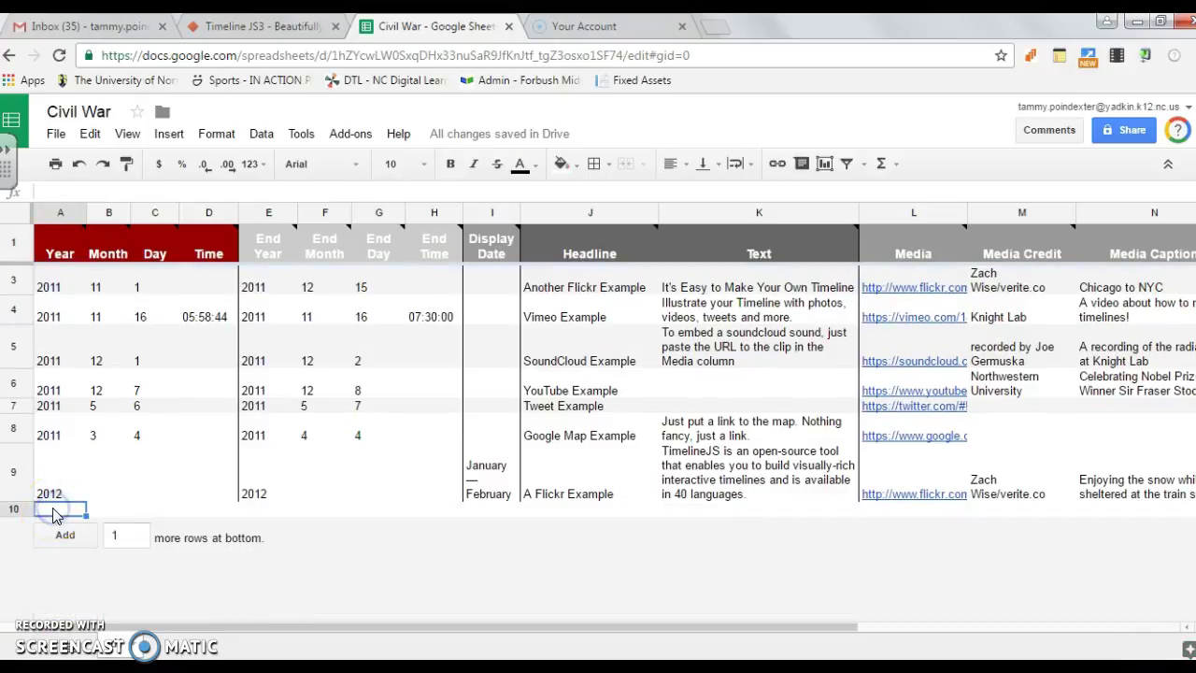
Enter Year 2015, Month 1 and Day 26 in row 10
{"action": "left_click", "coordinate": [54, 513]}
{"action": "type", "text": "2-1"}
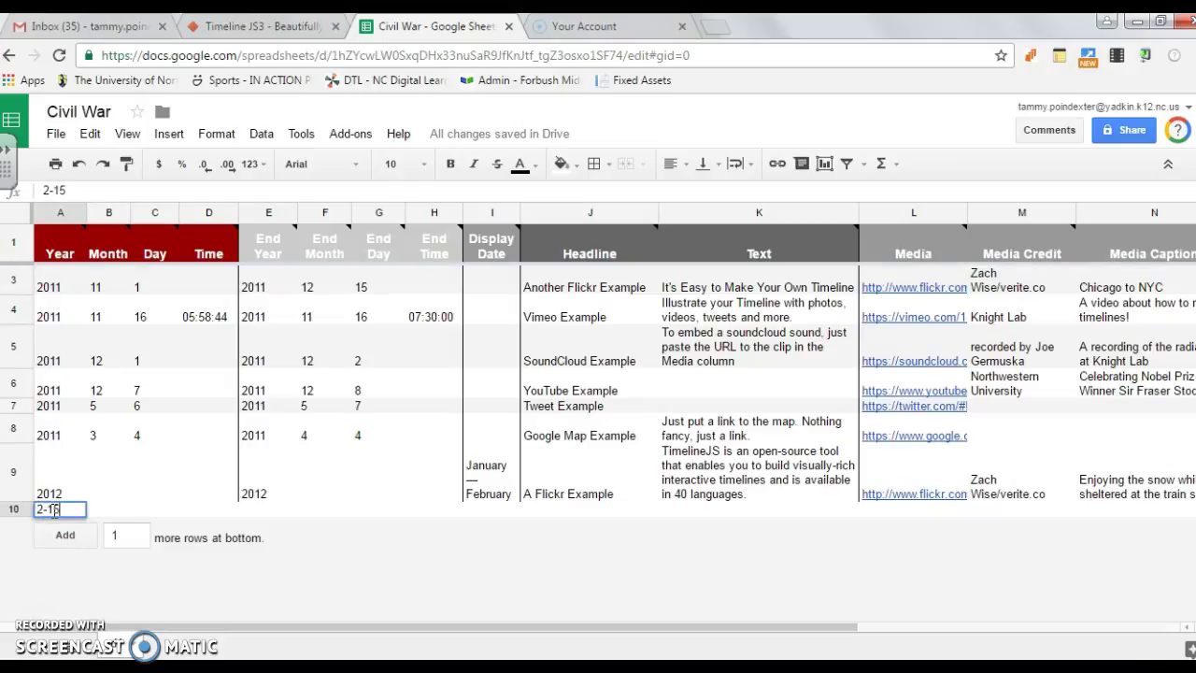
{"action": "type", "text": "5"}
{"action": "key", "text": "Tab"}
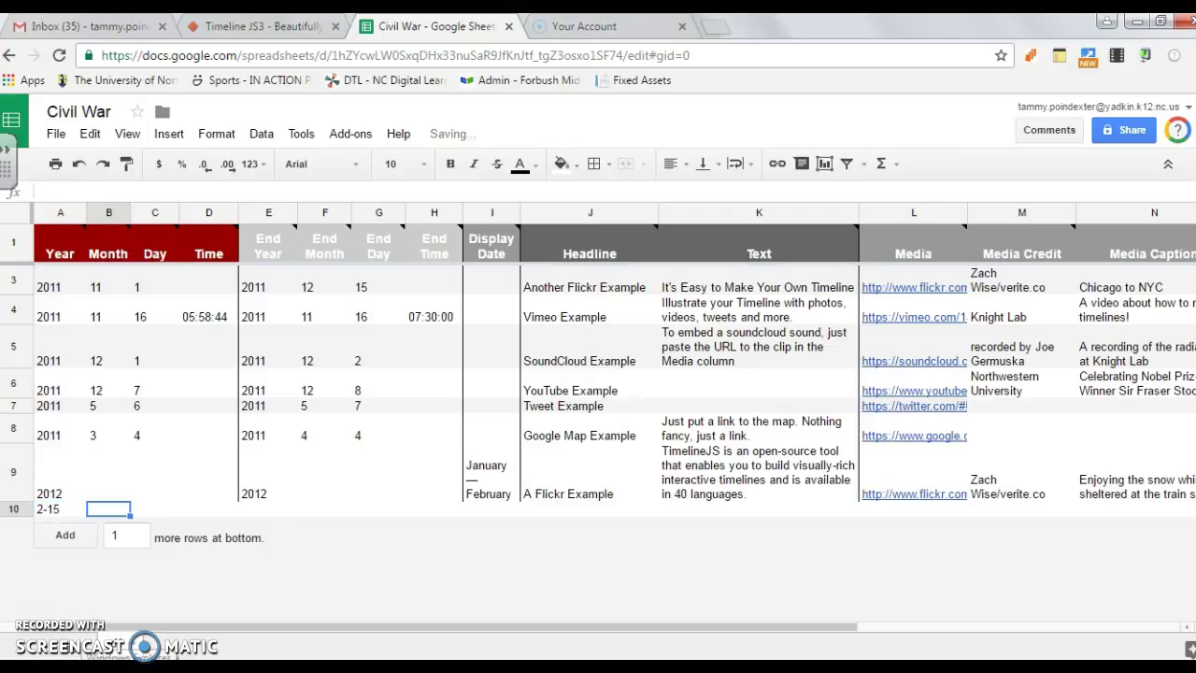
{"action": "left_click", "coordinate": [58, 508]}
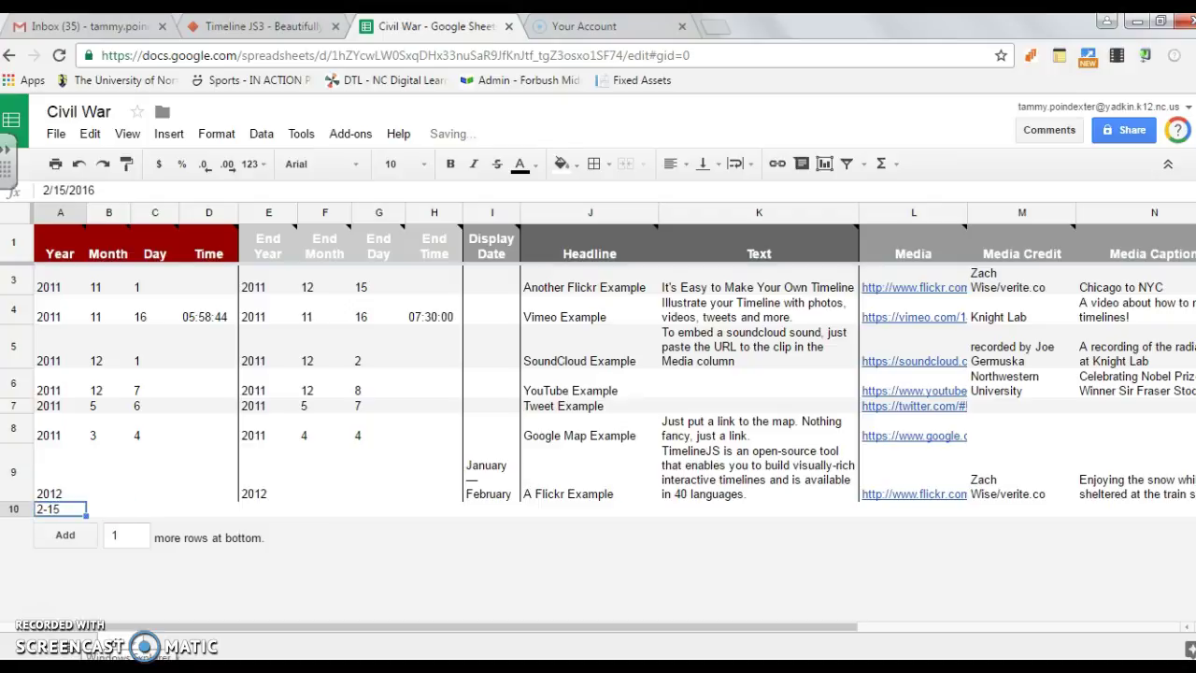
{"action": "type", "text": "2015"}
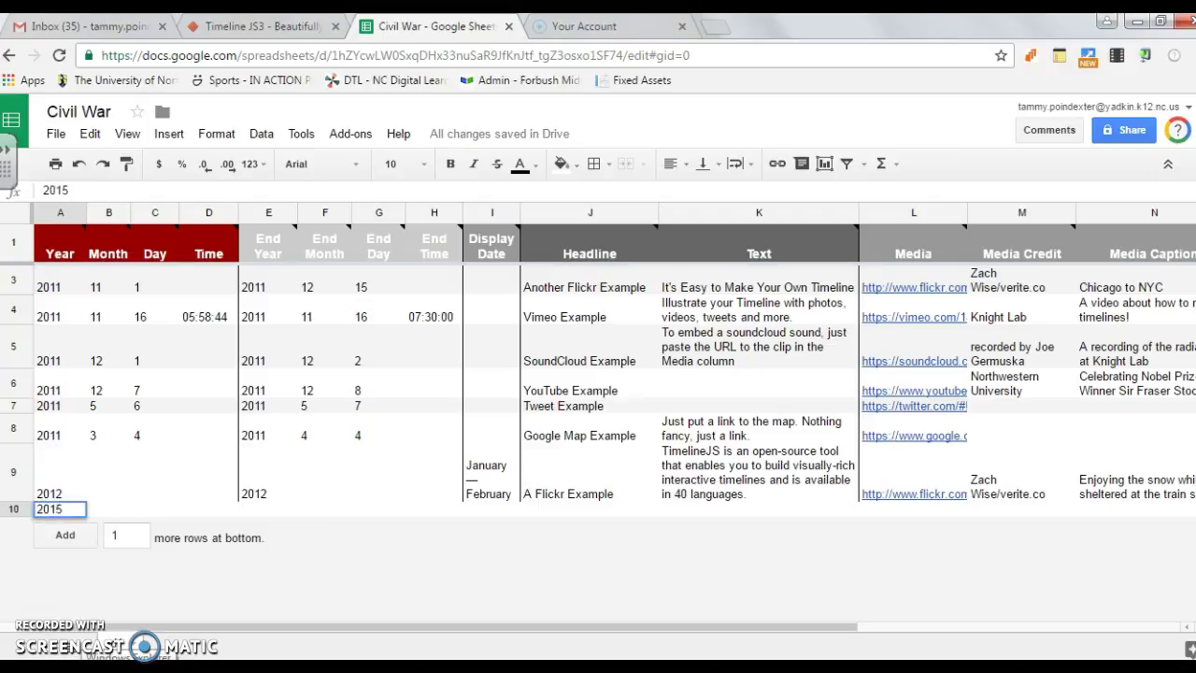
{"action": "key", "text": "Tab"}
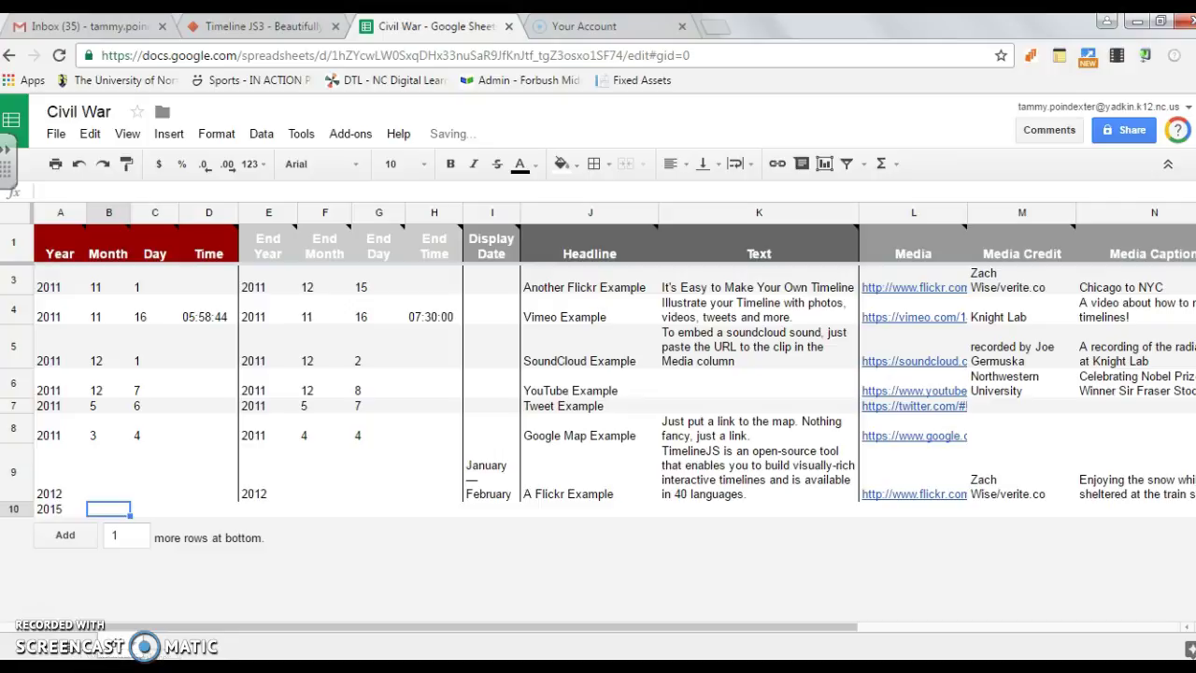
{"action": "type", "text": "1"}
{"action": "key", "text": "Tab"}
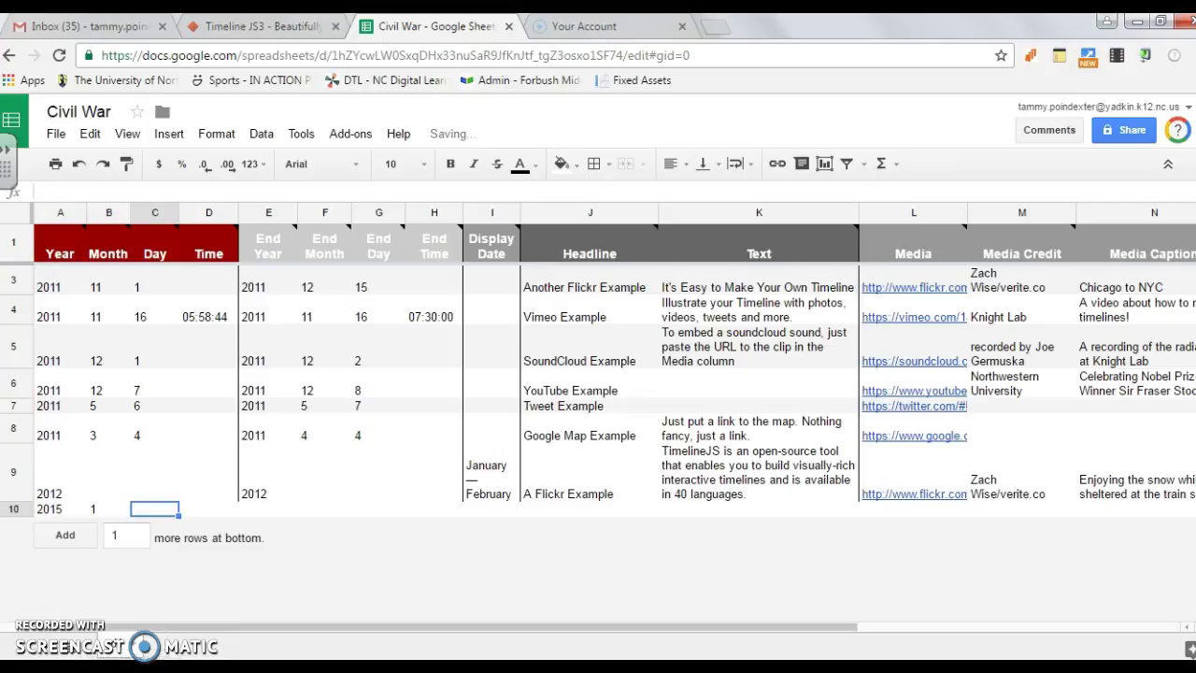
{"action": "type", "text": "26"}
{"action": "key", "text": "Tab"}
{"action": "key", "text": "Tab"}
{"action": "key", "text": "Tab"}
{"action": "key", "text": "Tab"}
{"action": "key", "text": "Tab"}
{"action": "key", "text": "Tab"}
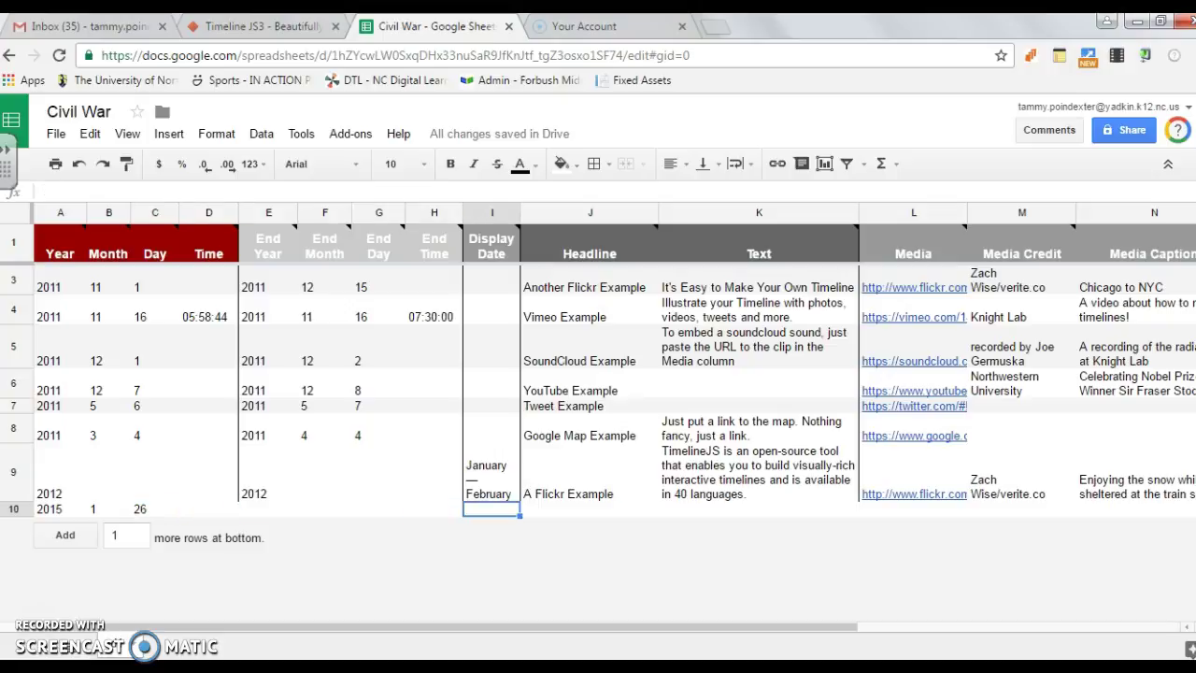
Give row 10 the headline 'Big Snow' and text 'This was a record snow in North Carolina.'
{"action": "key", "text": "shift+Tab"}
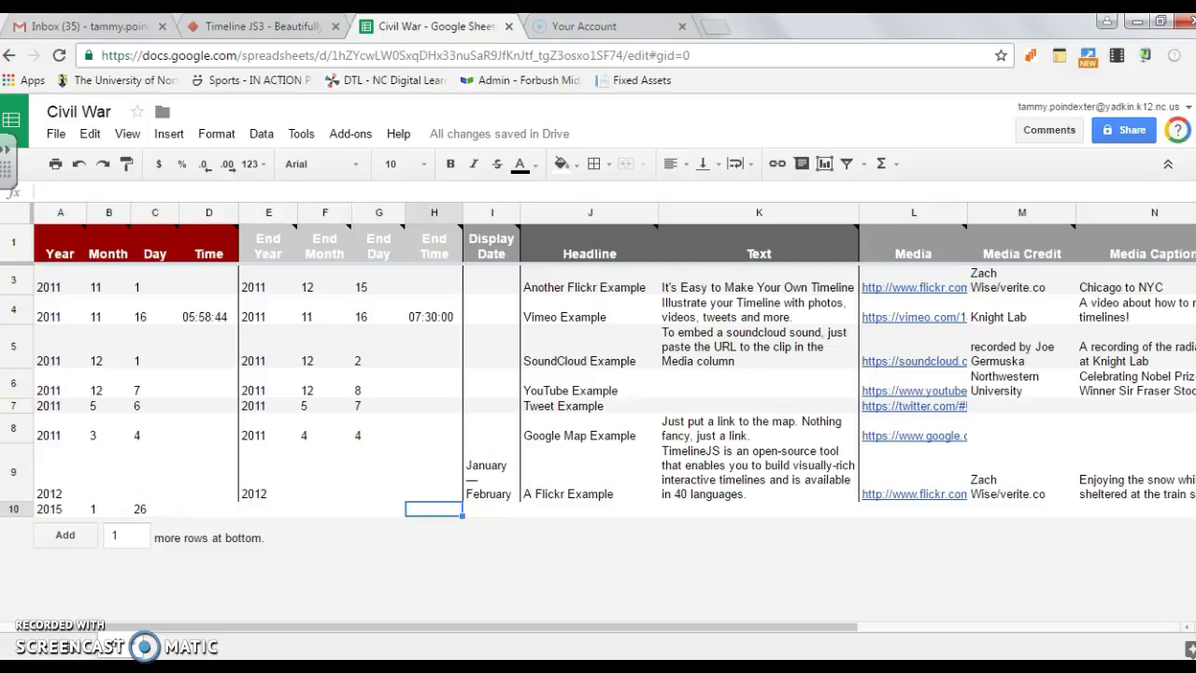
{"action": "key", "text": "Tab"}
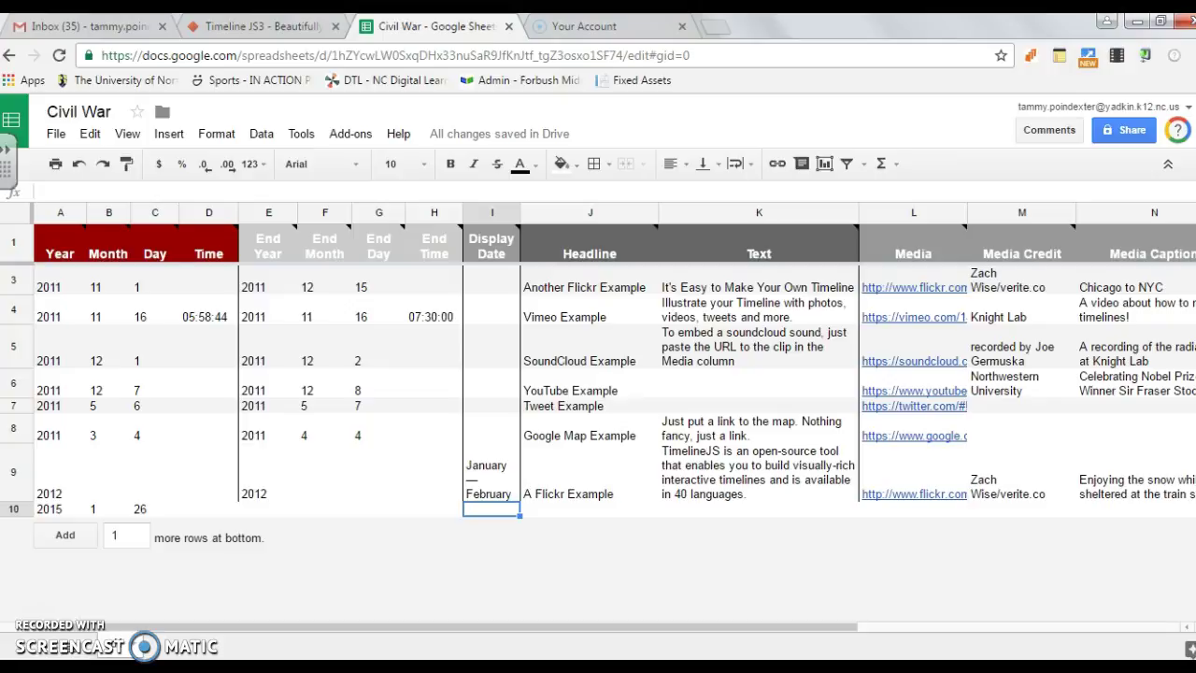
{"action": "key", "text": "Tab"}
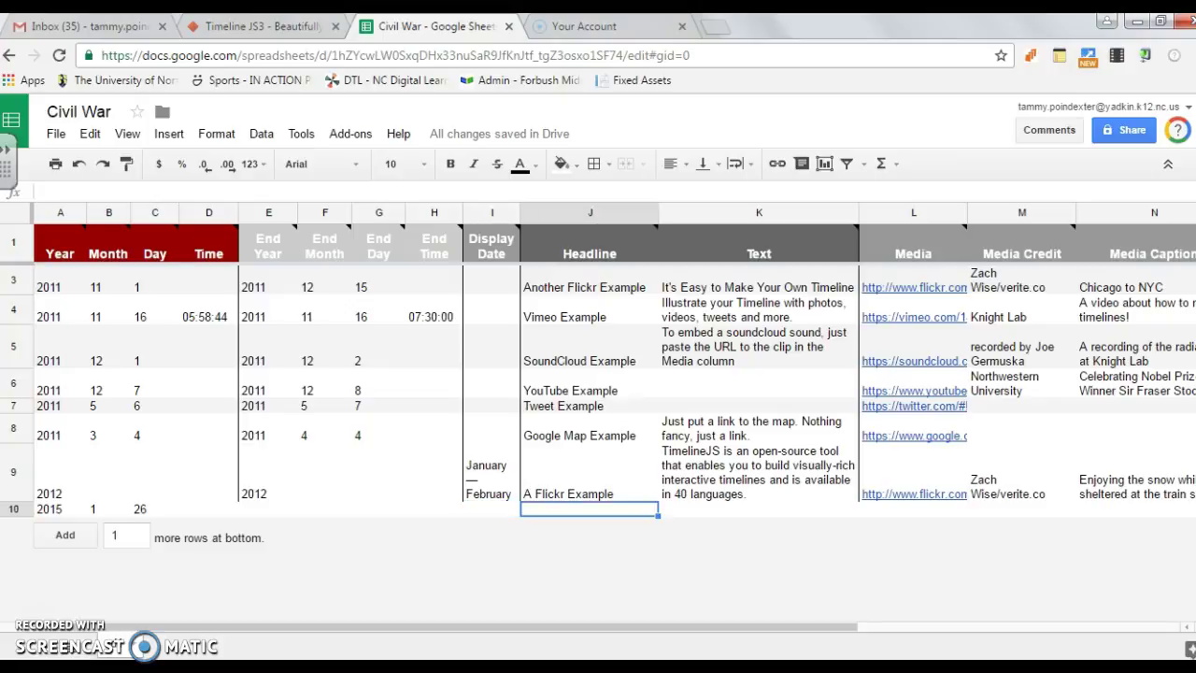
{"action": "type", "text": "Big Snow"}
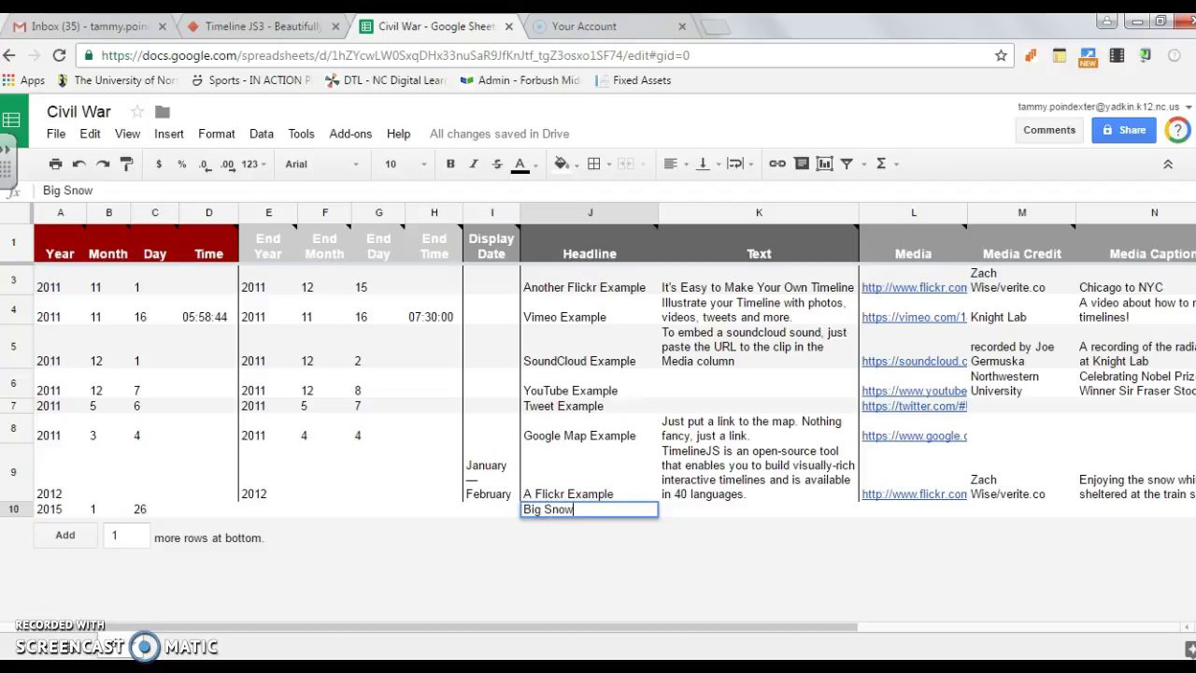
{"action": "key", "text": "Tab"}
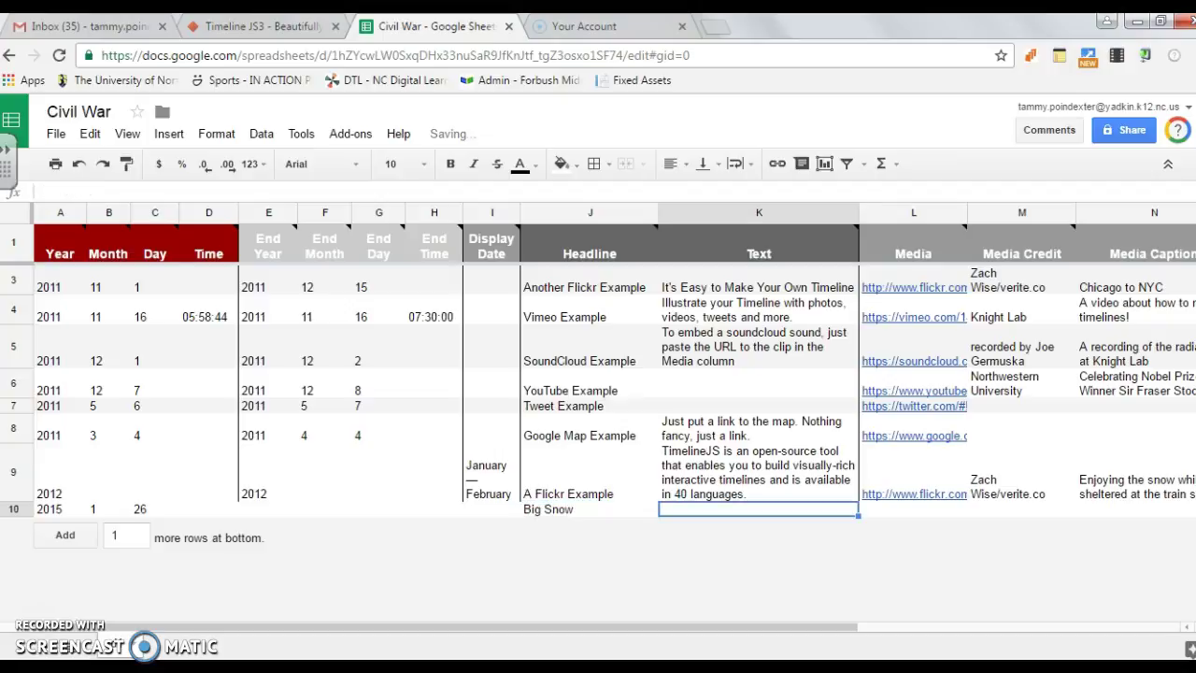
{"action": "type", "text": "This "}
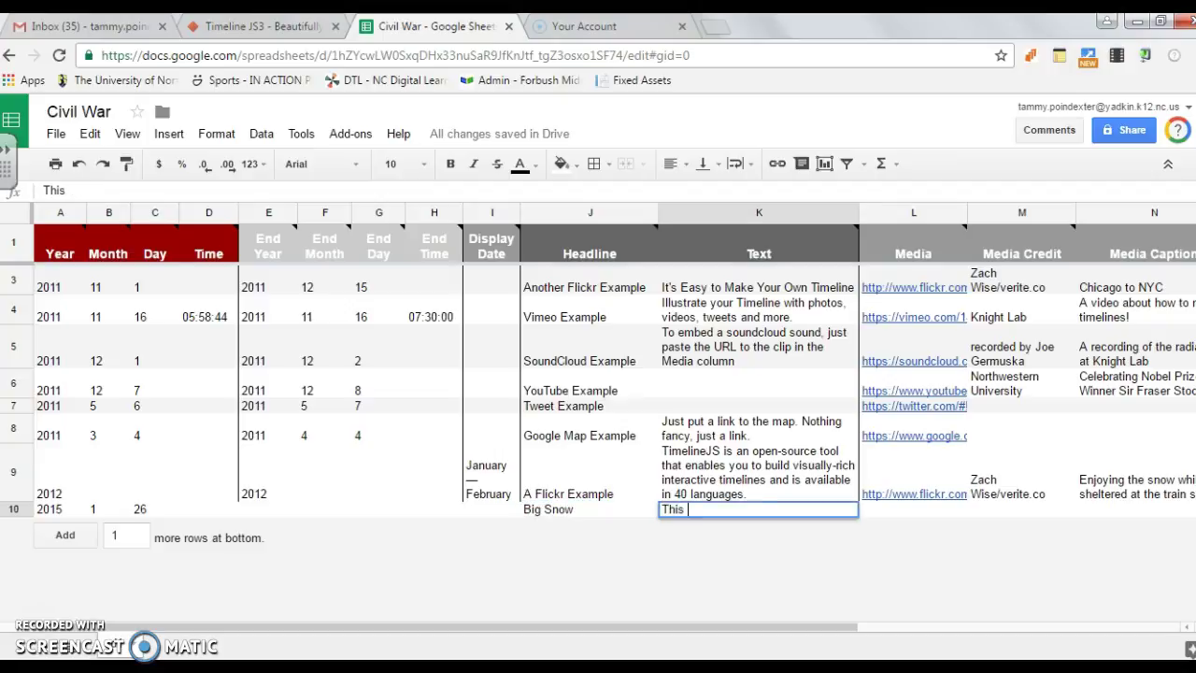
{"action": "type", "text": "was a record"}
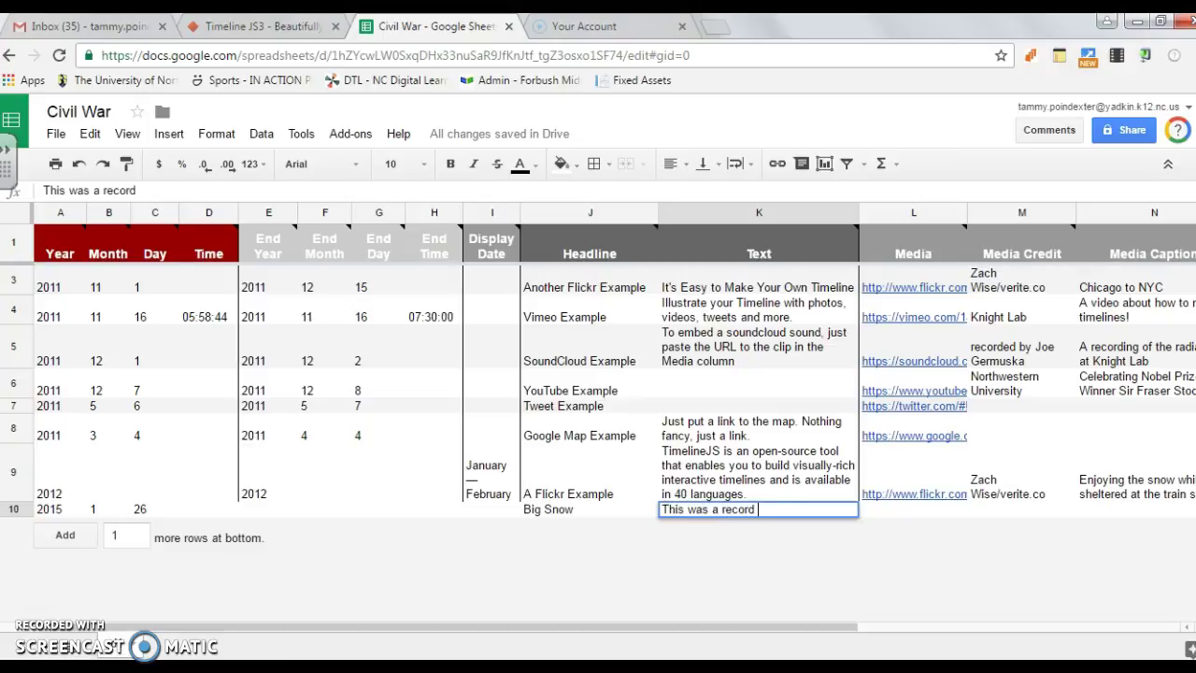
{"action": "type", "text": " snow in North"}
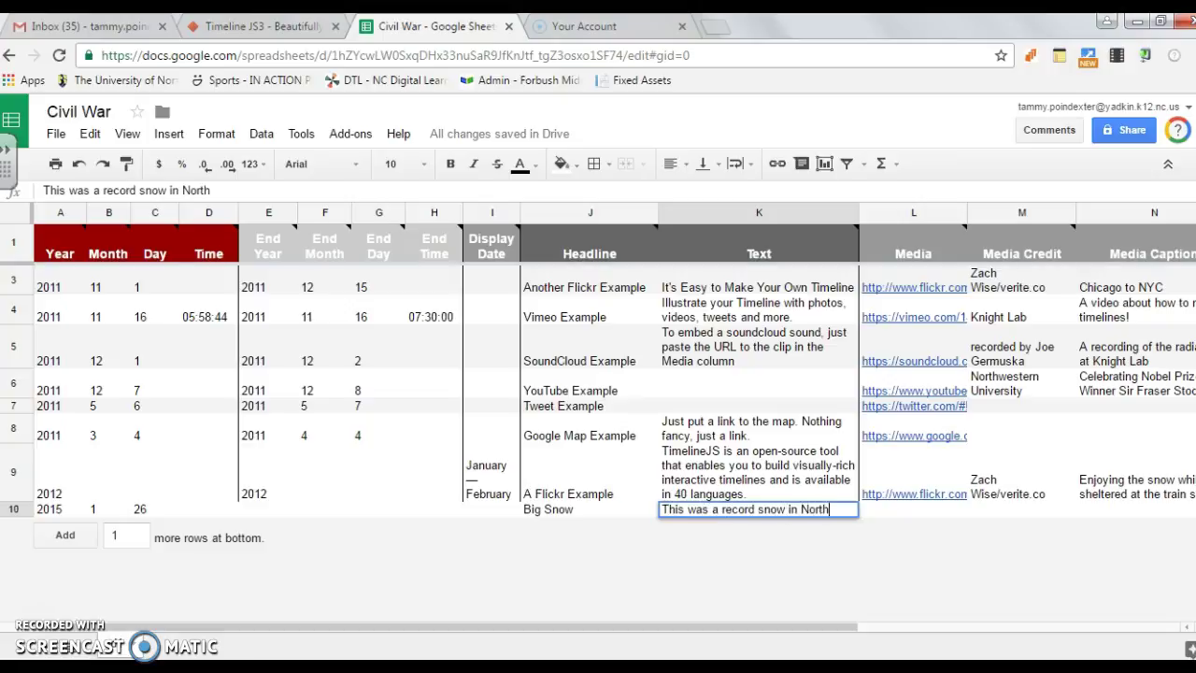
{"action": "type", "text": " Carolina"}
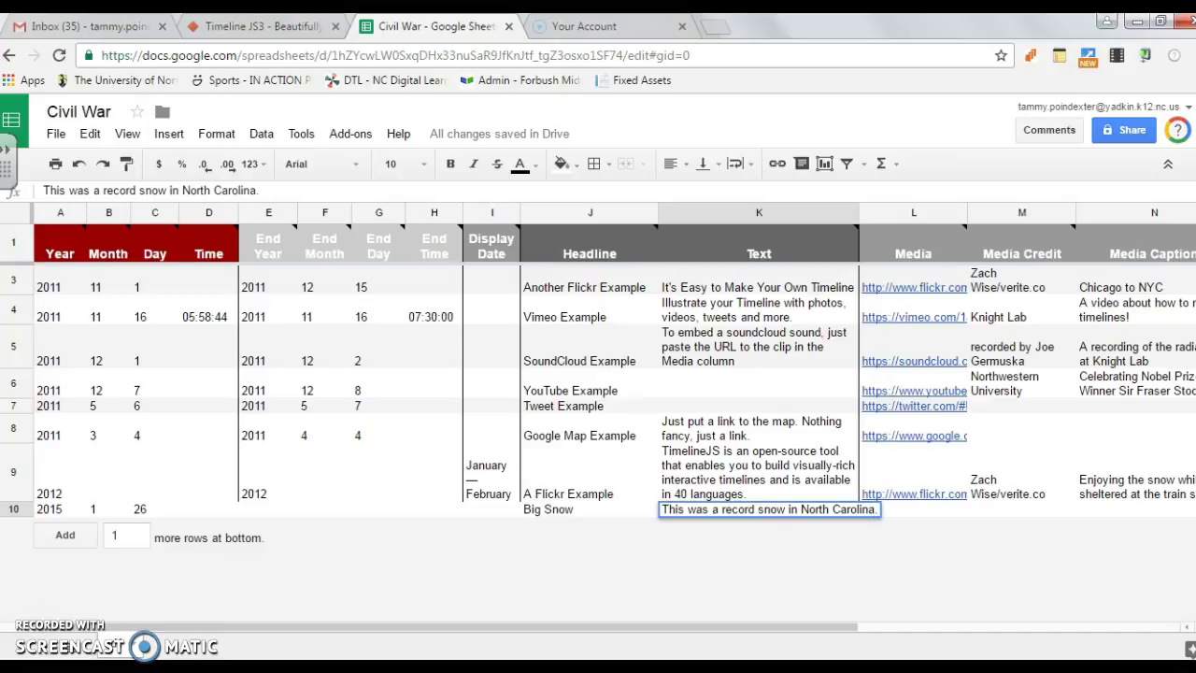
{"action": "type", "text": "."}
Search Google for 'Big snow North Carolina' in a new tab
{"action": "key", "text": "Tab"}
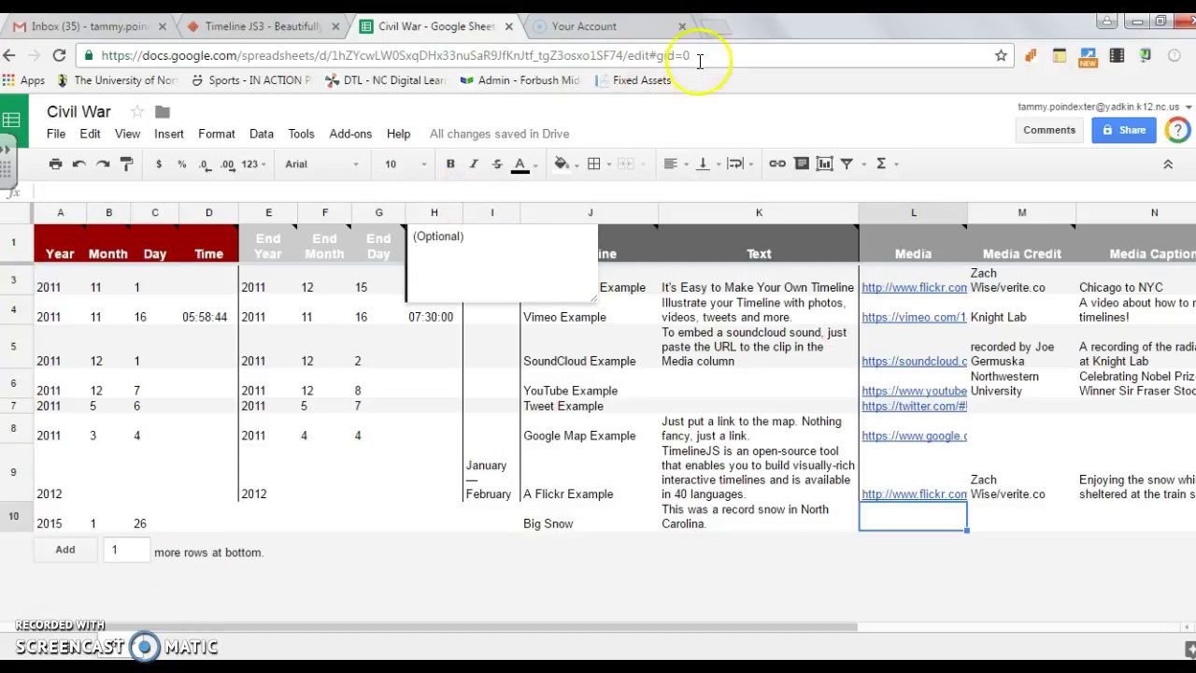
{"action": "left_click", "coordinate": [716, 28]}
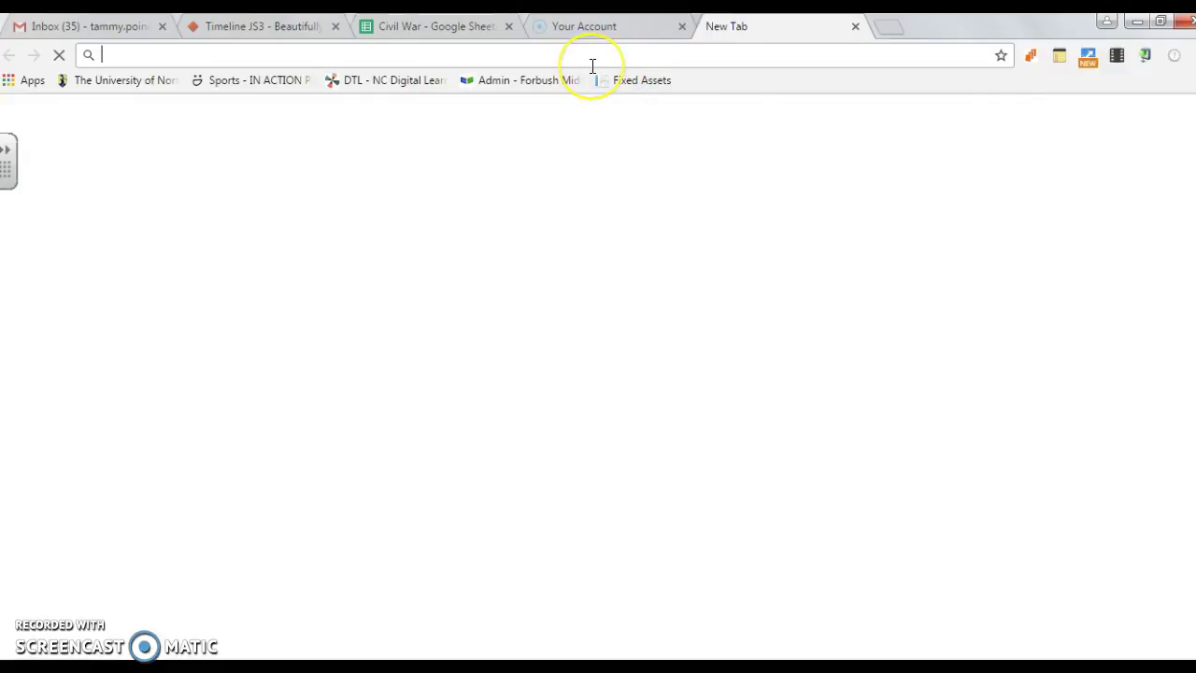
{"action": "type", "text": "Big "}
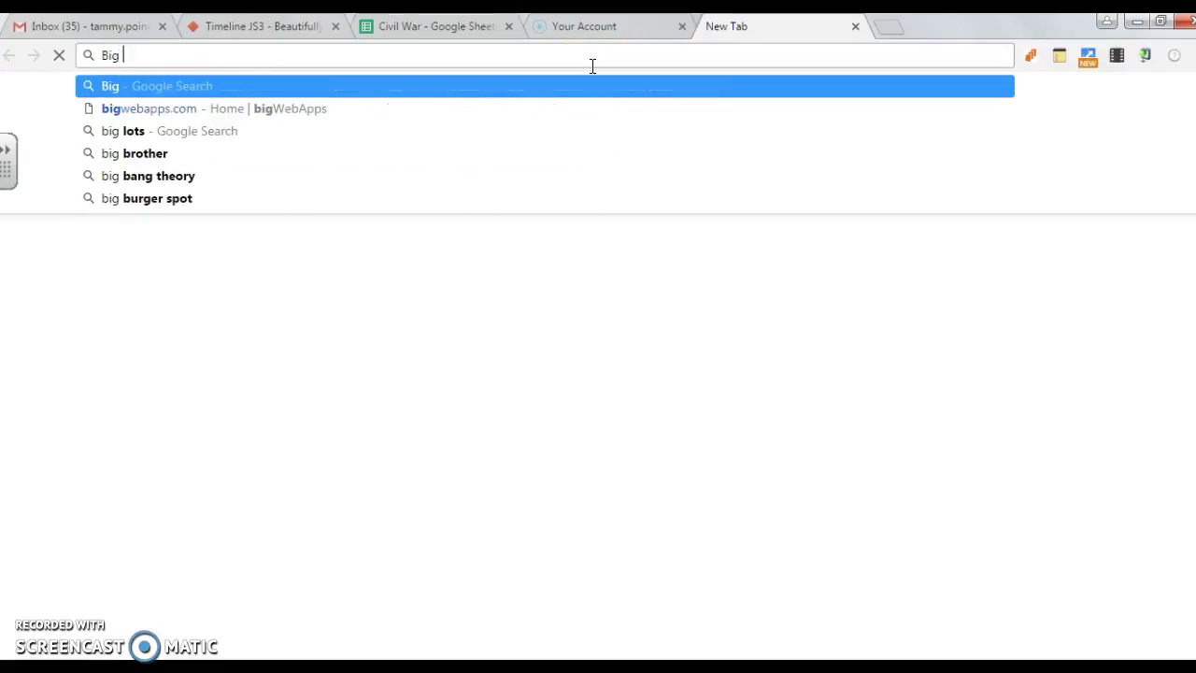
{"action": "type", "text": "snow North "}
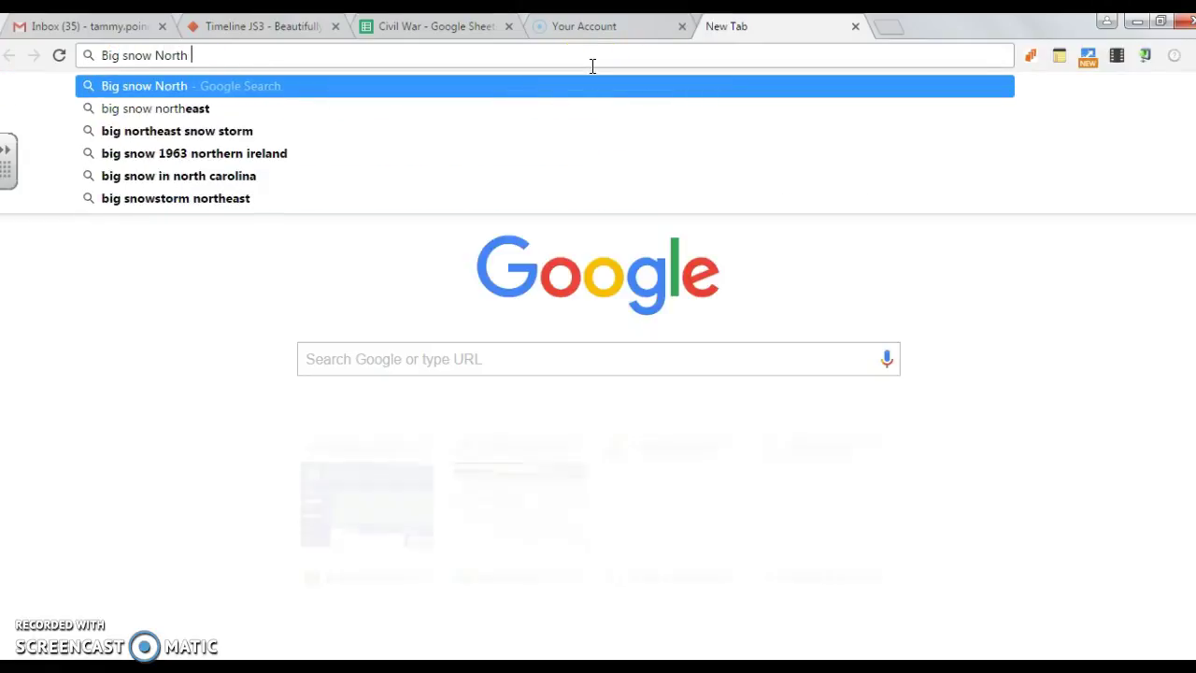
{"action": "type", "text": "Carolina"}
{"action": "key", "text": "Return"}
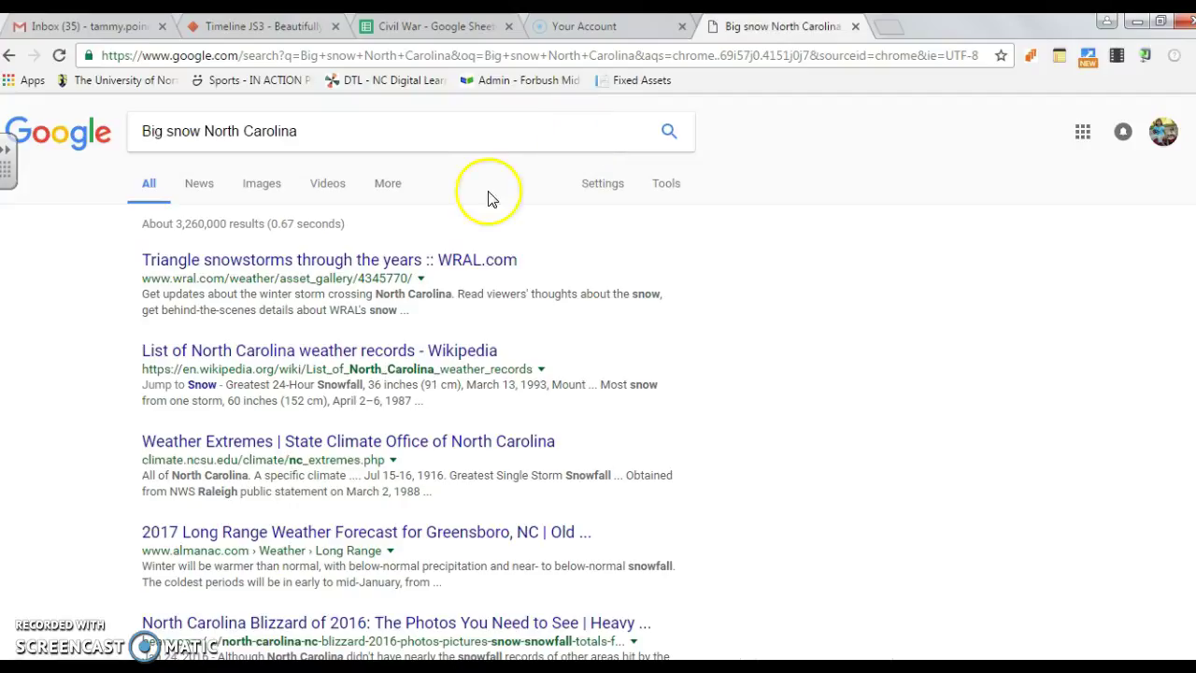
Switch to image results and limit usage rights to Labeled for reuse
{"action": "left_click", "coordinate": [265, 185]}
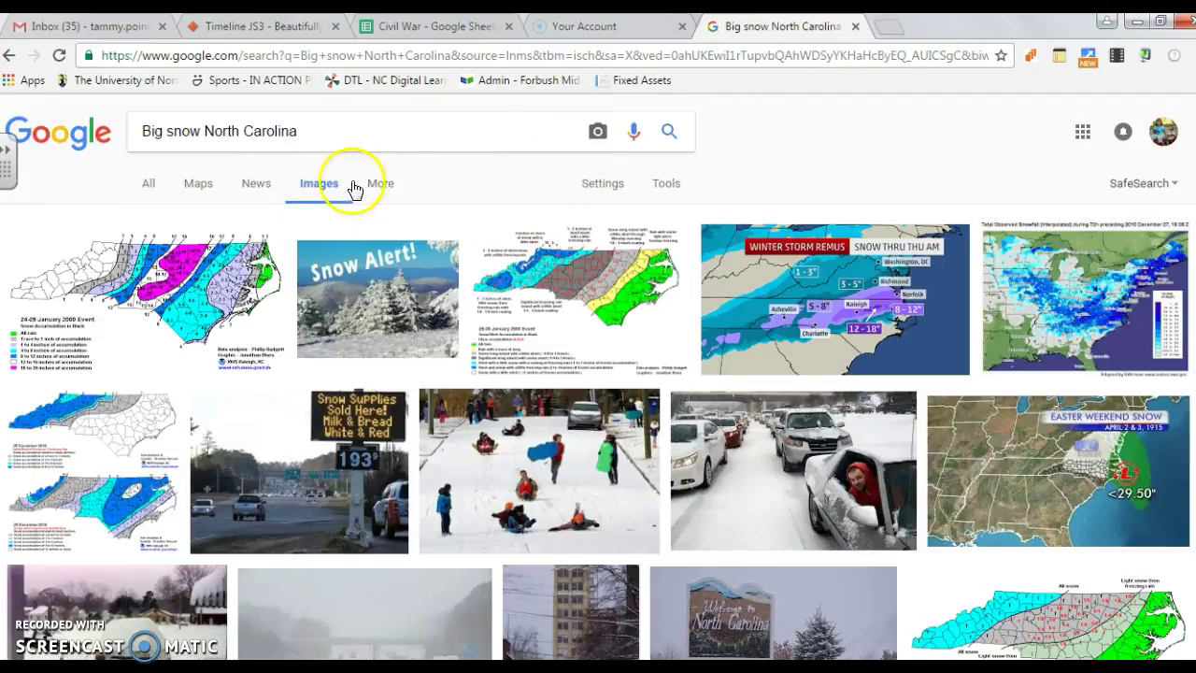
{"action": "left_click", "coordinate": [666, 183]}
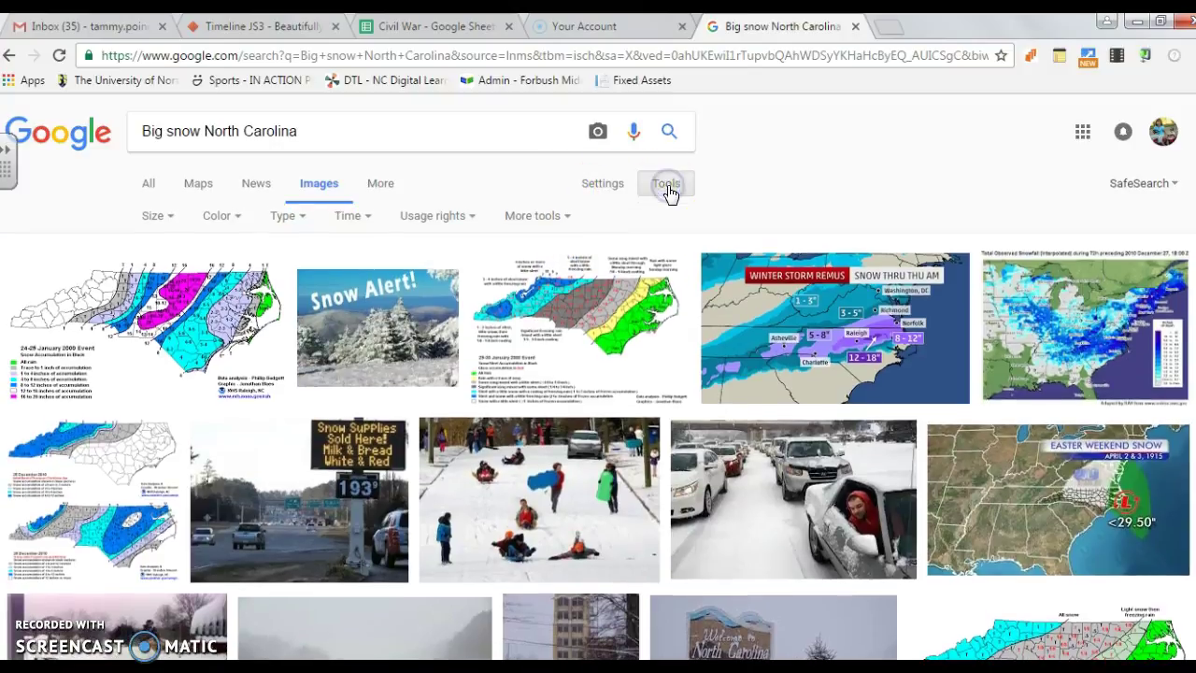
{"action": "left_click", "coordinate": [457, 215]}
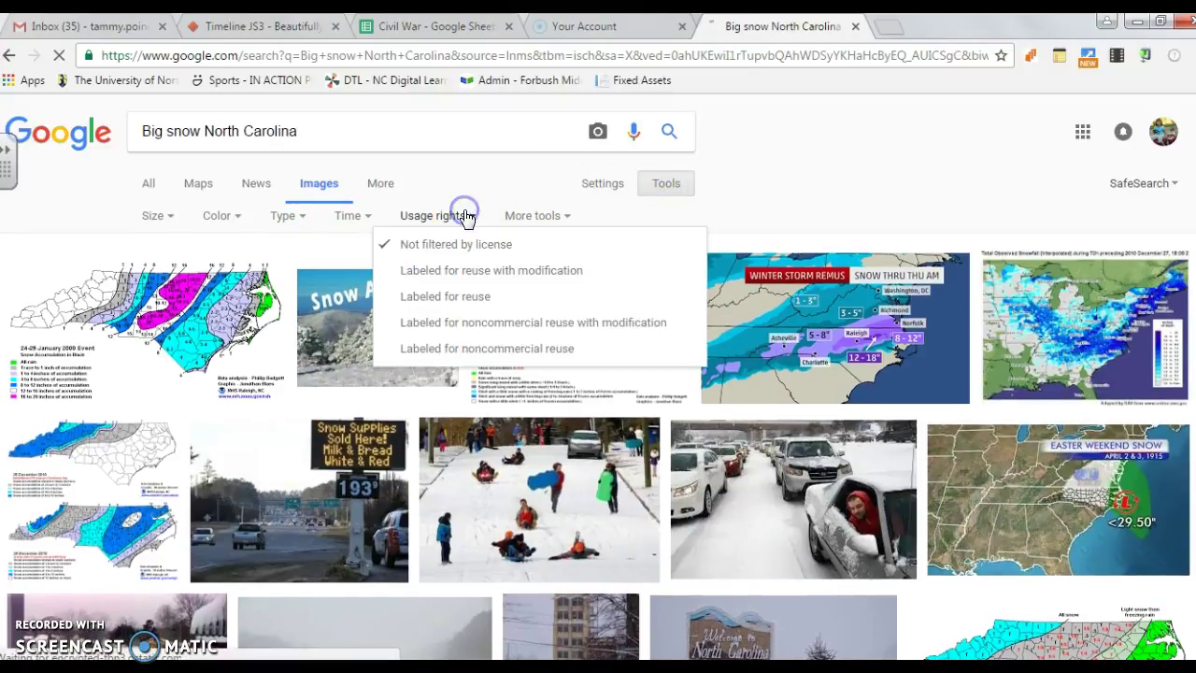
{"action": "left_click", "coordinate": [460, 302]}
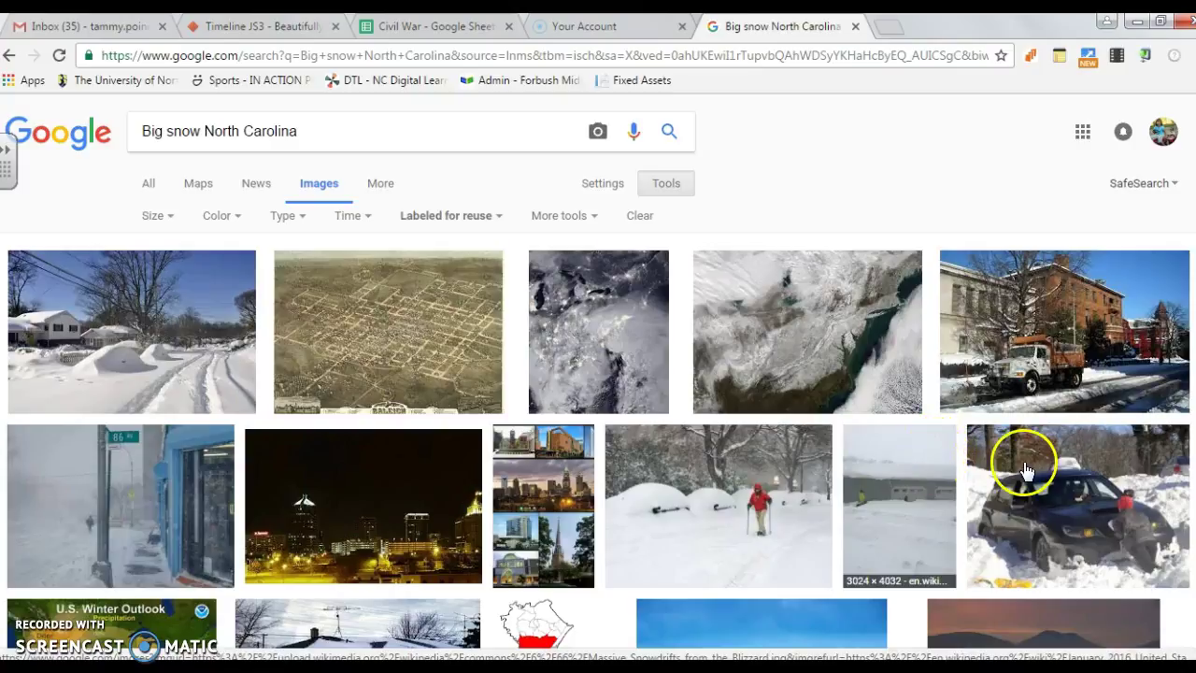
Preview the snowy houses image, then scroll down and open the snowy STOP-sign photo
{"action": "left_click", "coordinate": [155, 376]}
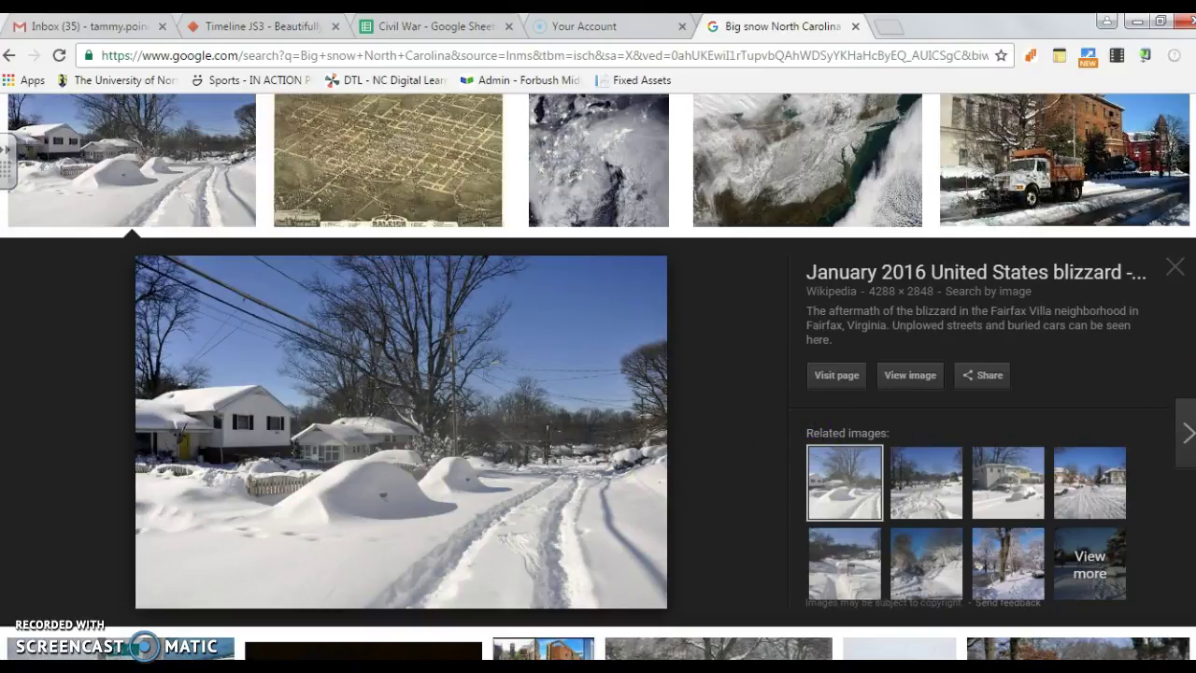
{"action": "scroll", "coordinate": [597, 374], "scroll_direction": "down", "scroll_amount": 4}
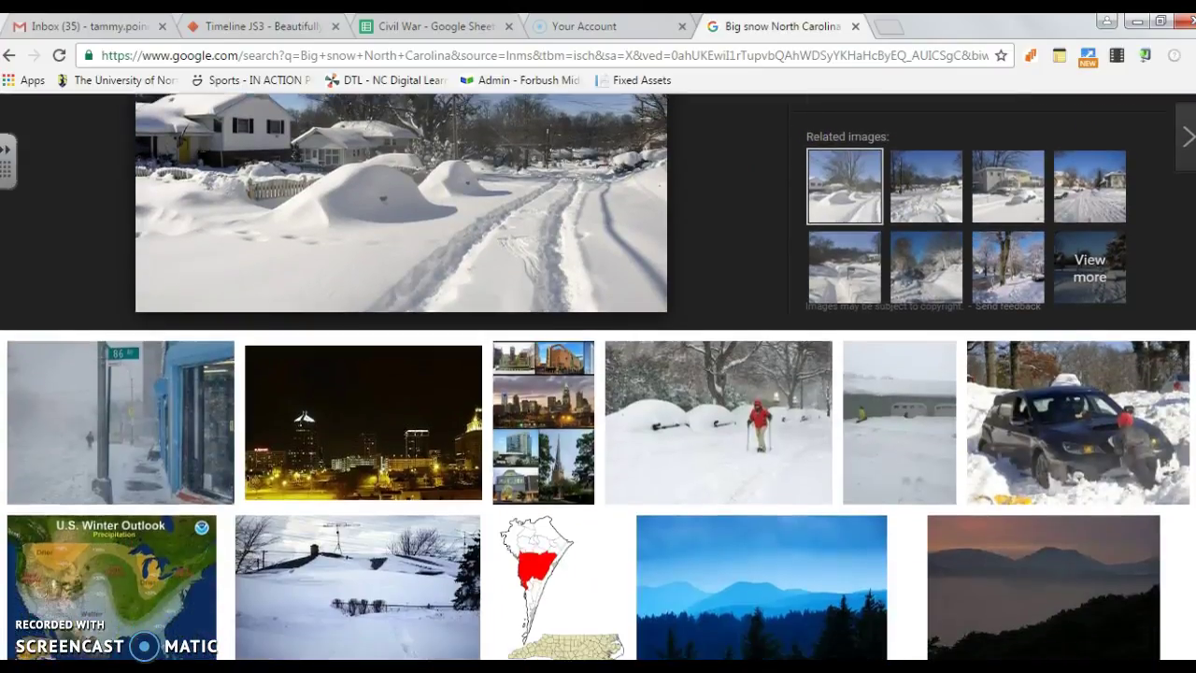
{"action": "scroll", "coordinate": [598, 374], "scroll_direction": "down", "scroll_amount": 1}
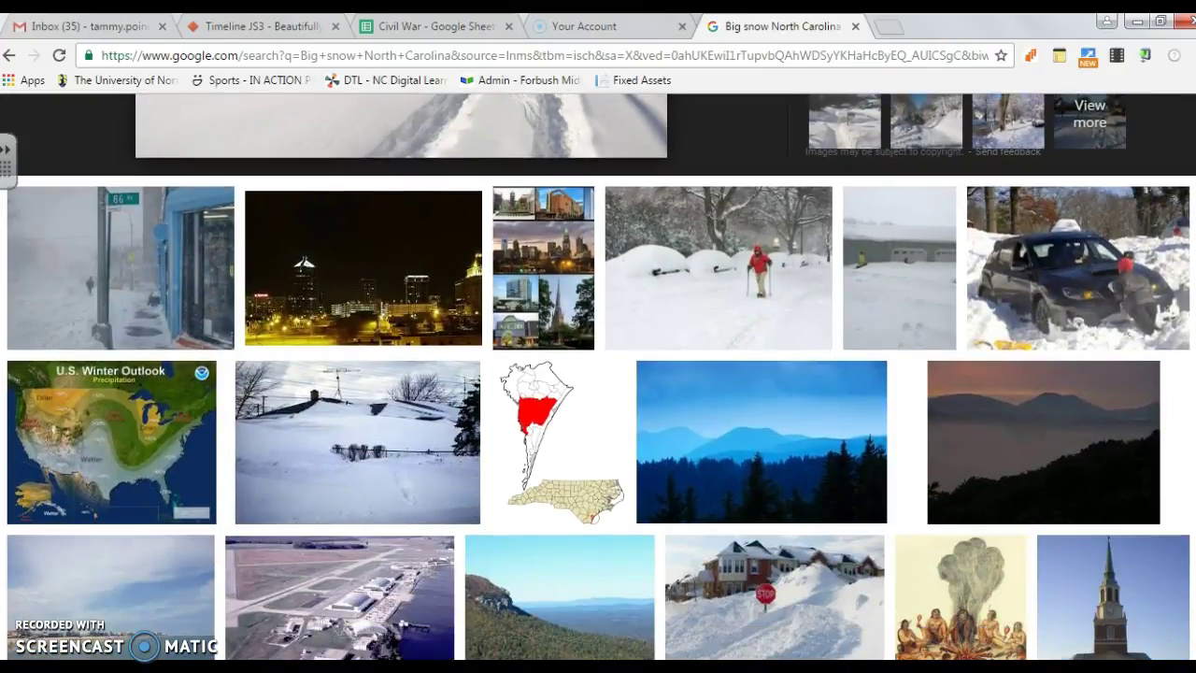
{"action": "scroll", "coordinate": [1192, 264], "scroll_direction": "down", "scroll_amount": 2}
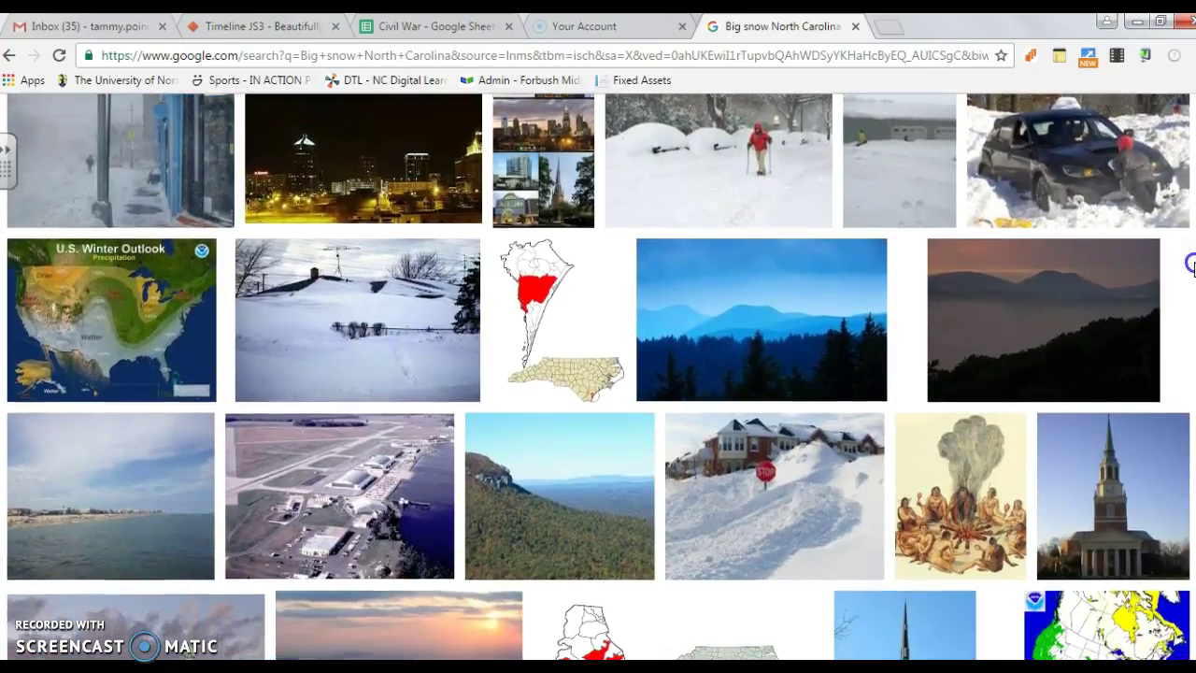
{"action": "scroll", "coordinate": [1192, 265], "scroll_direction": "down", "scroll_amount": 1}
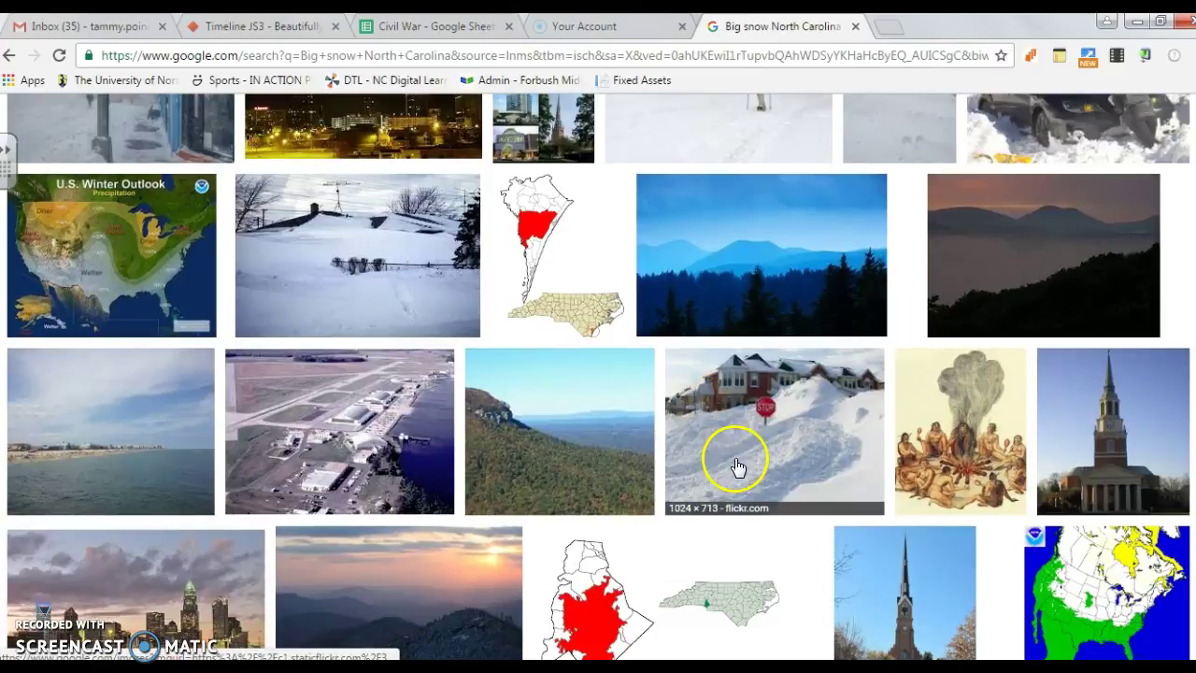
{"action": "left_click", "coordinate": [737, 465]}
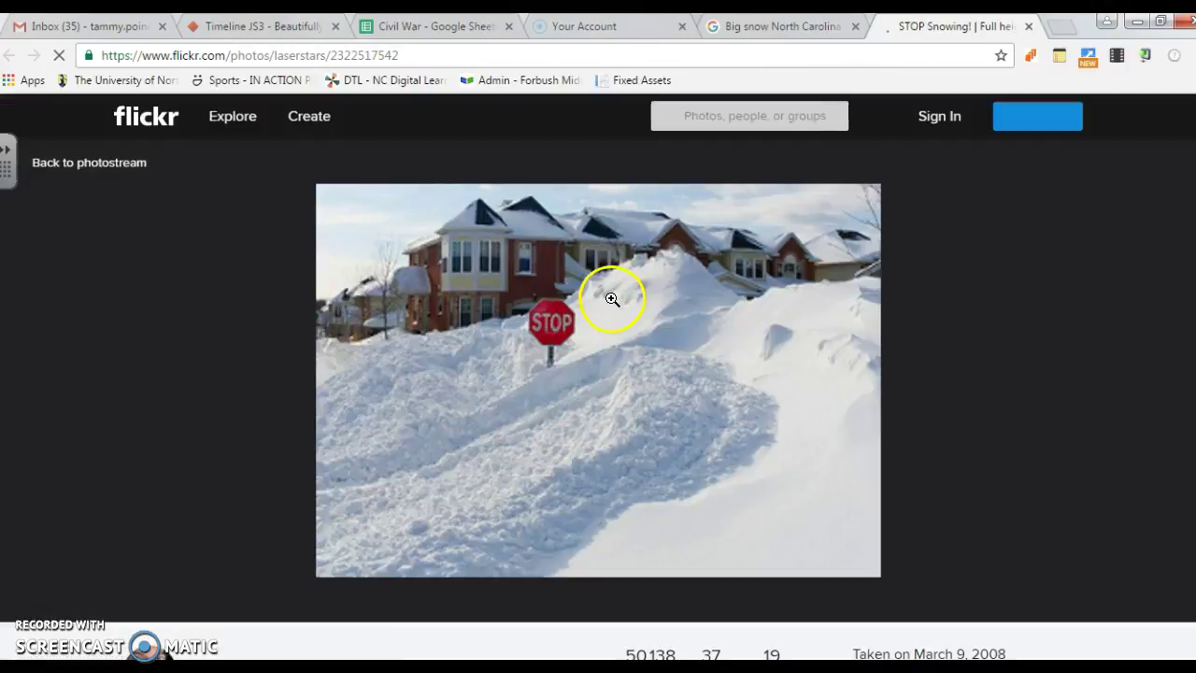
Check the options for the Flickr 'STOP Snowing!' photo, then close the Flickr tab
{"action": "right_click", "coordinate": [472, 370]}
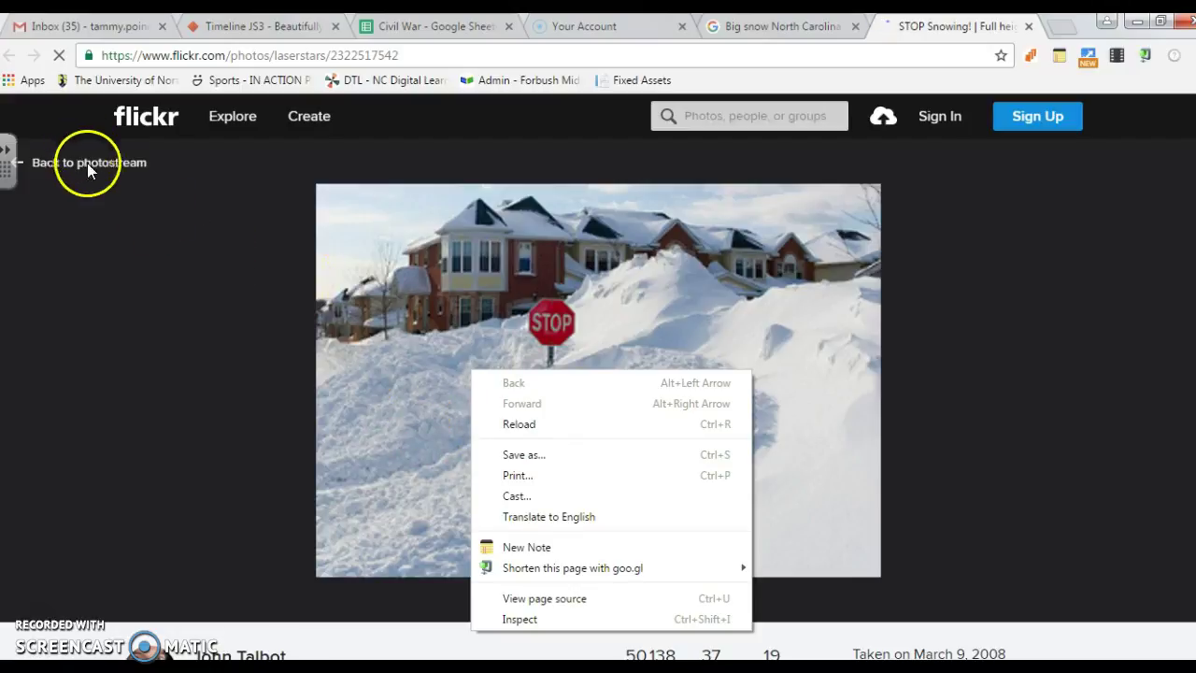
{"action": "left_click", "coordinate": [425, 251]}
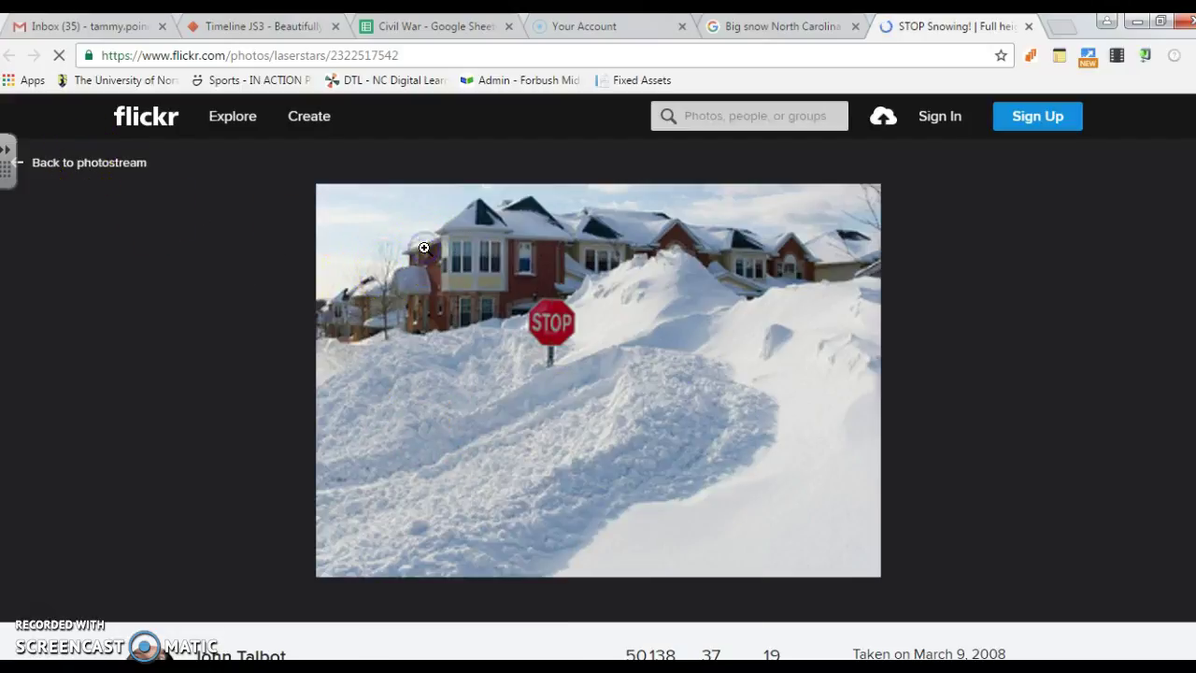
{"action": "right_click", "coordinate": [423, 248]}
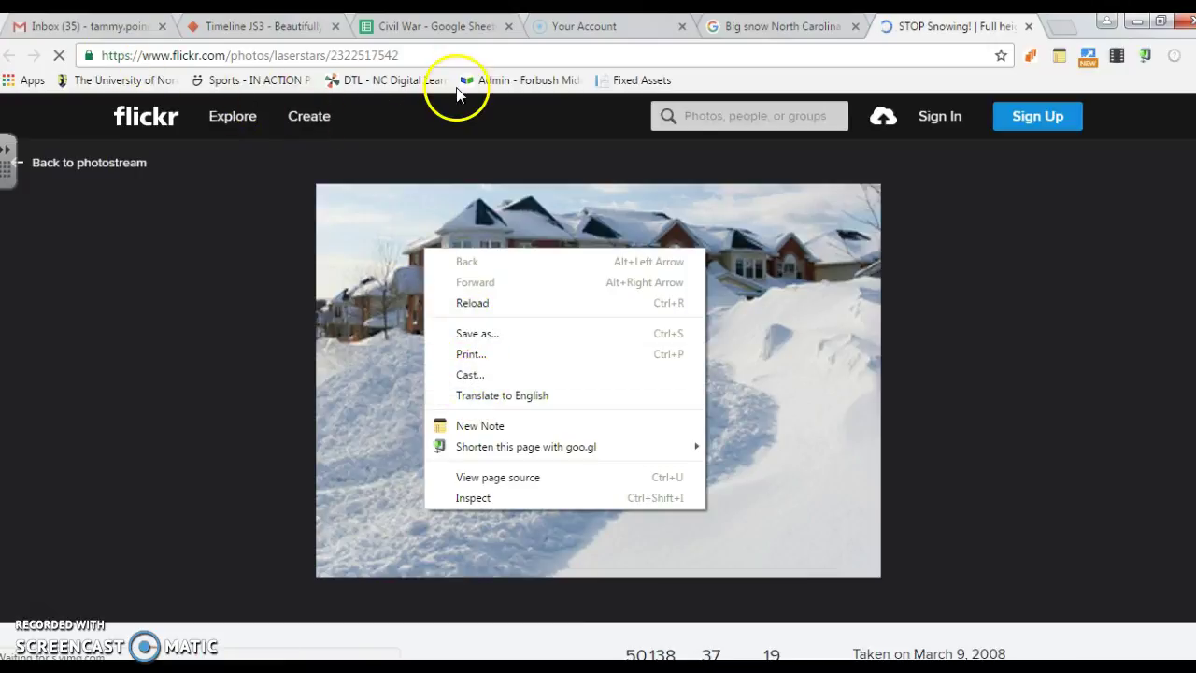
{"action": "left_click", "coordinate": [1030, 28]}
{"action": "left_click", "coordinate": [1031, 28]}
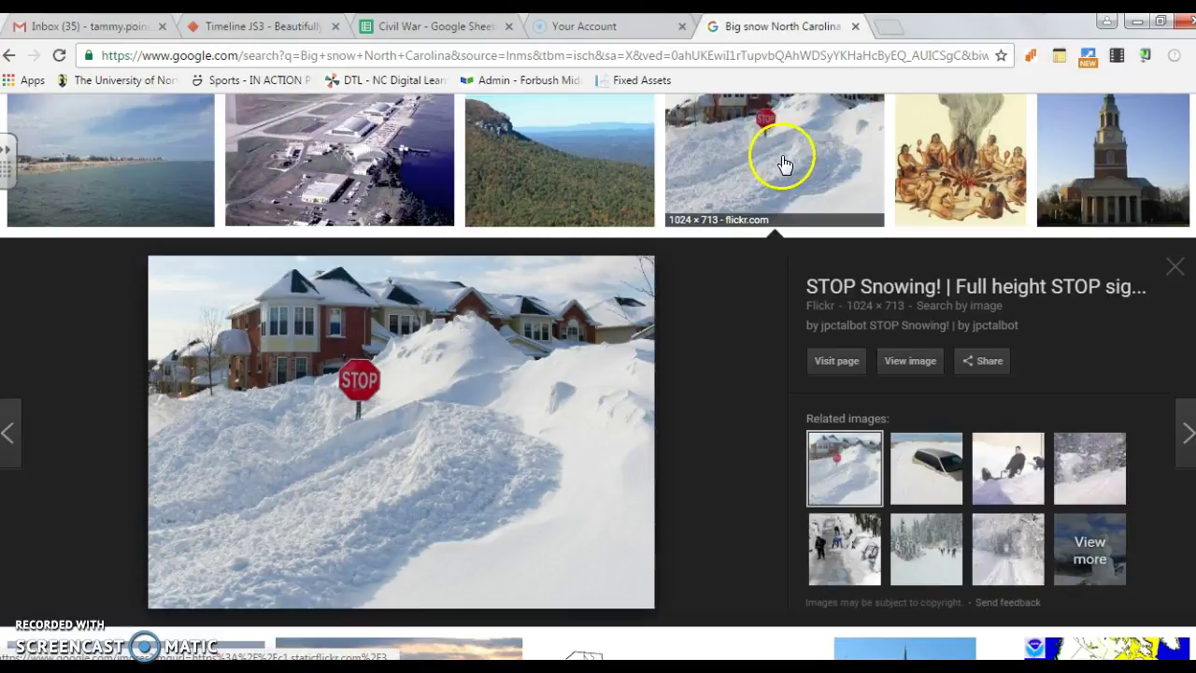
{"action": "left_click_drag", "start_coordinate": [783, 165], "coordinate": [760, 523]}
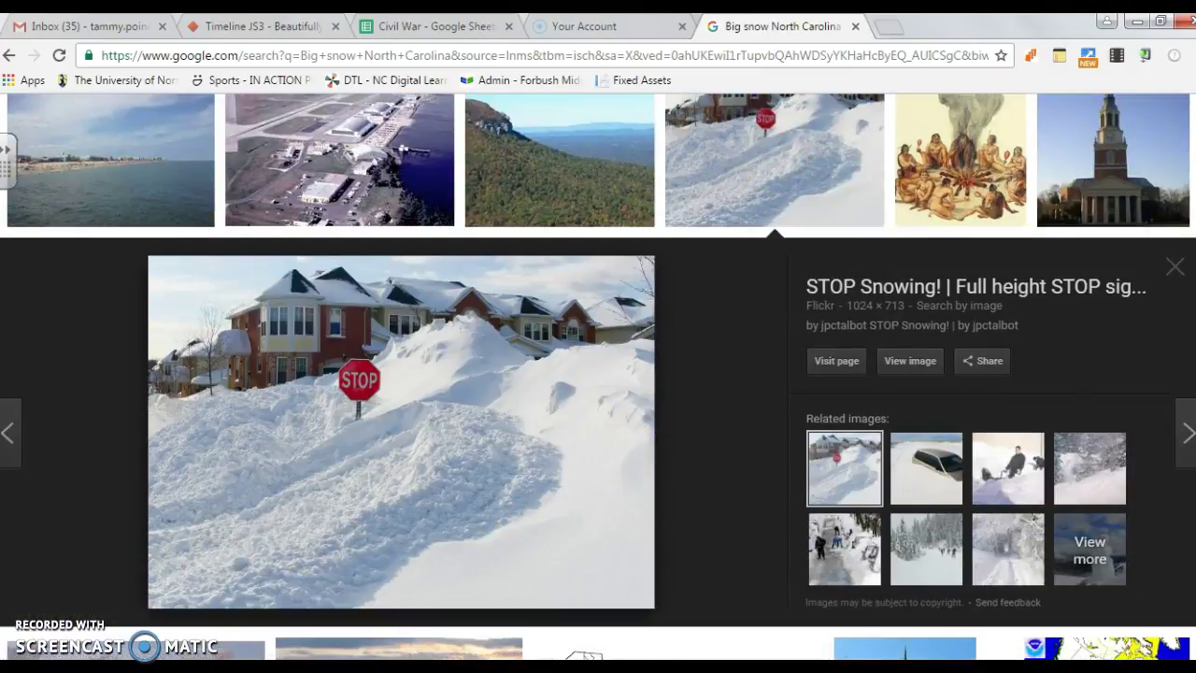
Scroll down through the 'Big snow North Carolina' image results and back up
{"action": "scroll", "coordinate": [598, 373], "scroll_direction": "down", "scroll_amount": 5}
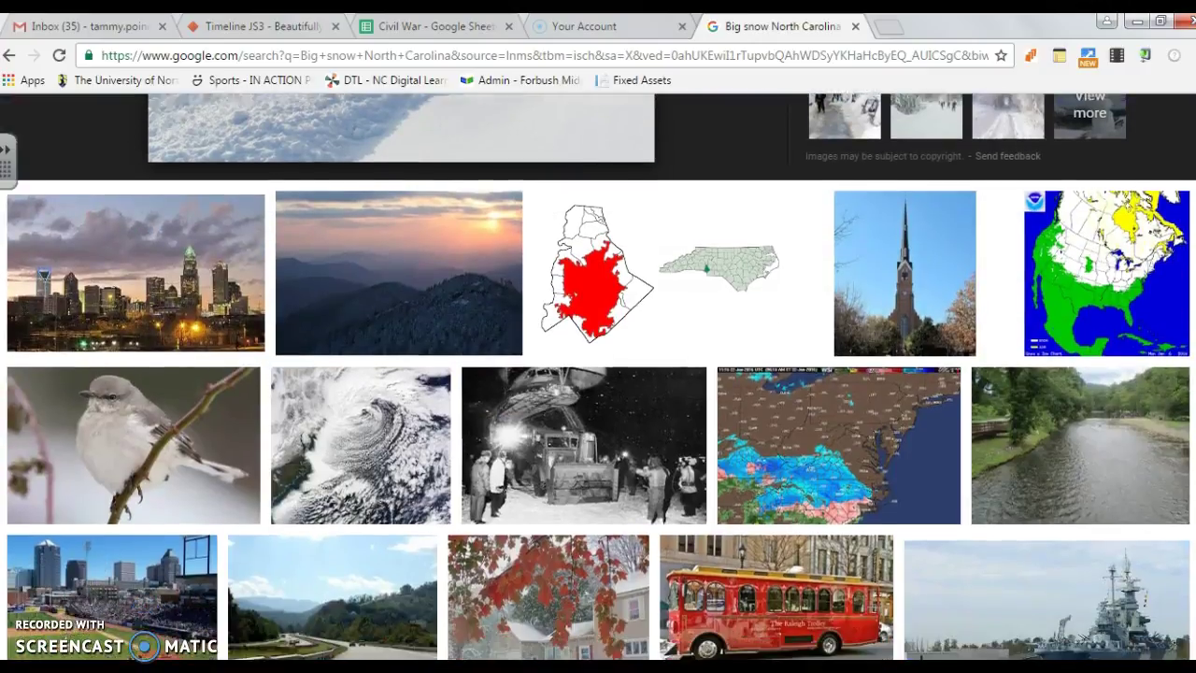
{"action": "scroll", "coordinate": [598, 373], "scroll_direction": "down", "scroll_amount": 2}
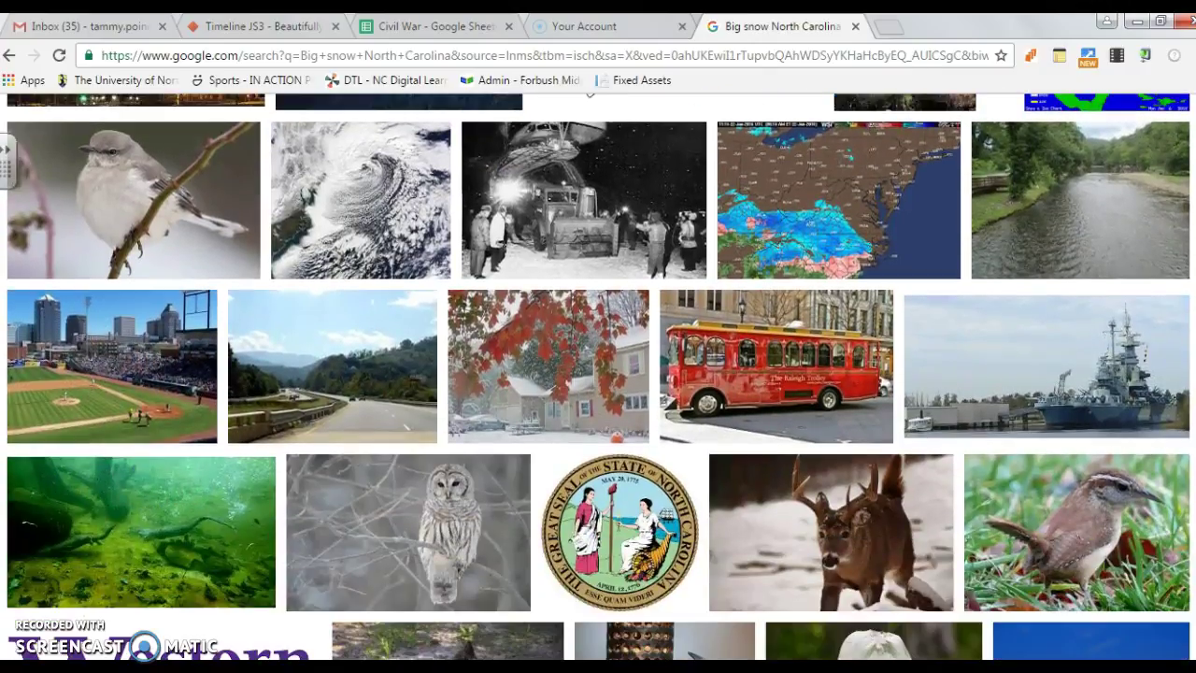
{"action": "scroll", "coordinate": [598, 373], "scroll_direction": "down", "scroll_amount": 3}
{"action": "scroll", "coordinate": [597, 374], "scroll_direction": "up", "scroll_amount": 15}
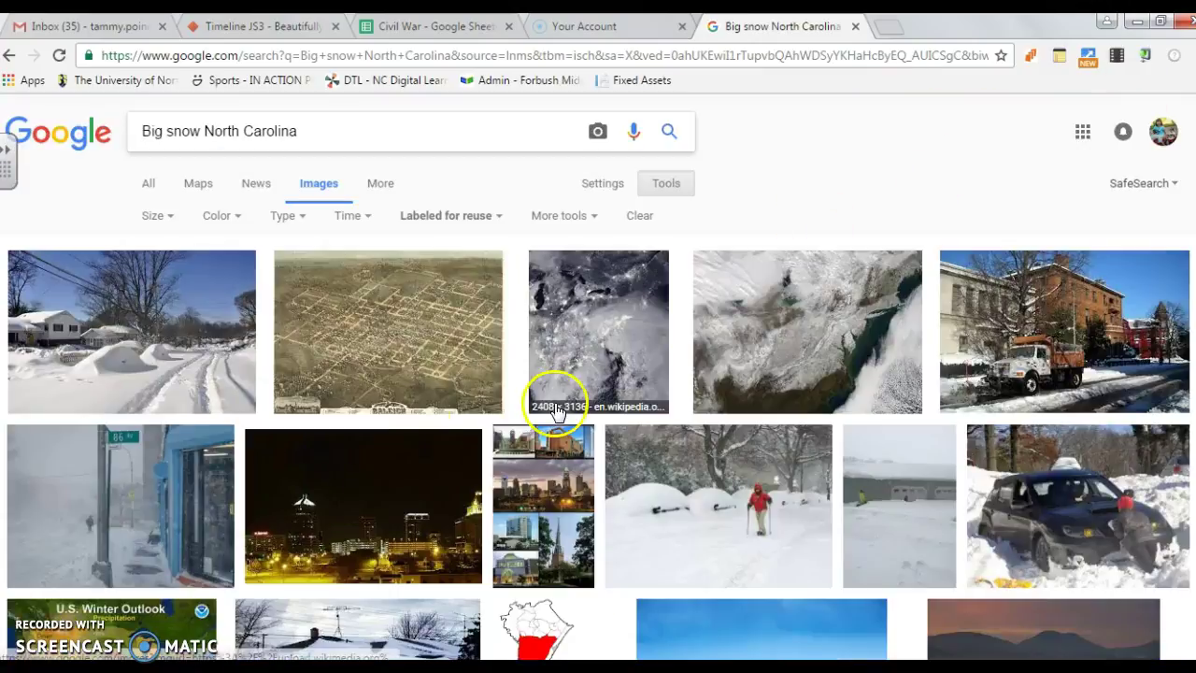
Open the snowy street photo's Wikipedia article and scroll to the Fairfax Villa photo
{"action": "left_click", "coordinate": [103, 367]}
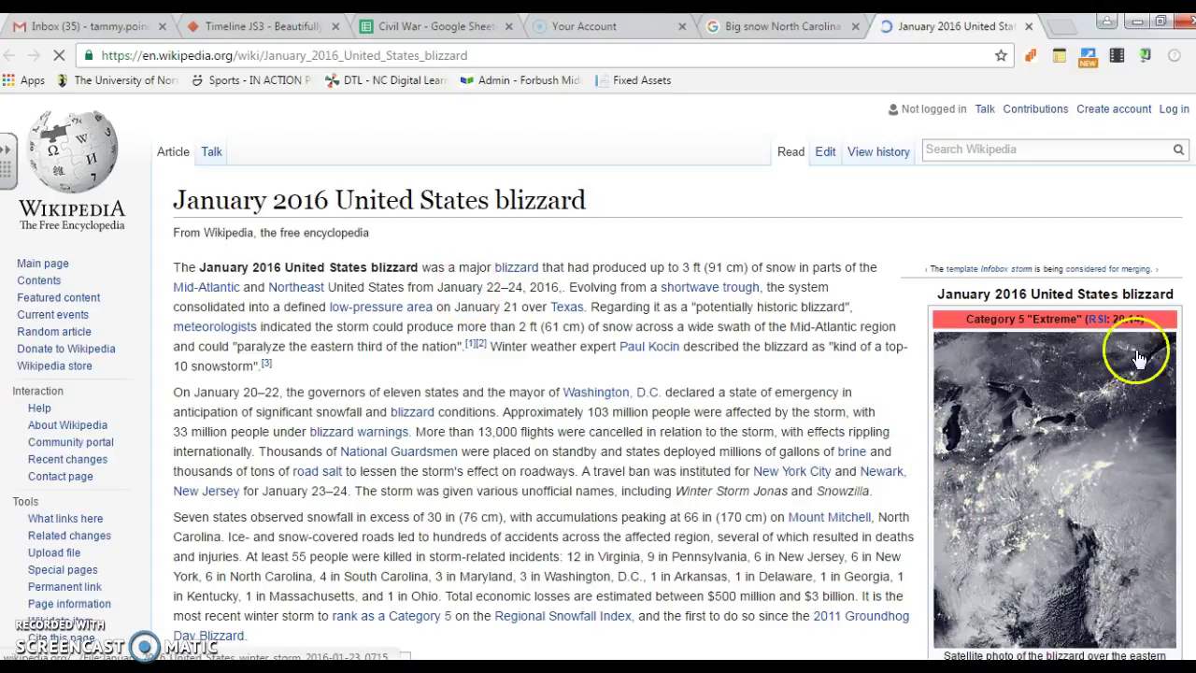
{"action": "scroll", "coordinate": [598, 374], "scroll_direction": "down", "scroll_amount": 15}
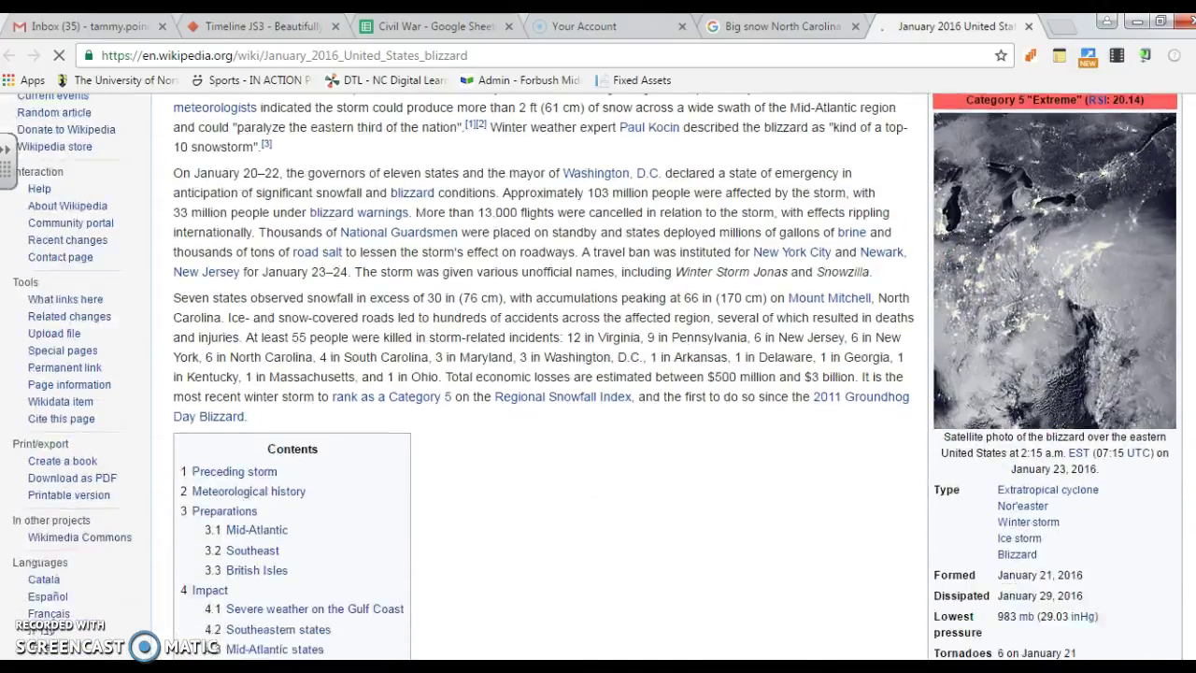
{"action": "scroll", "coordinate": [678, 373], "scroll_direction": "down", "scroll_amount": 5}
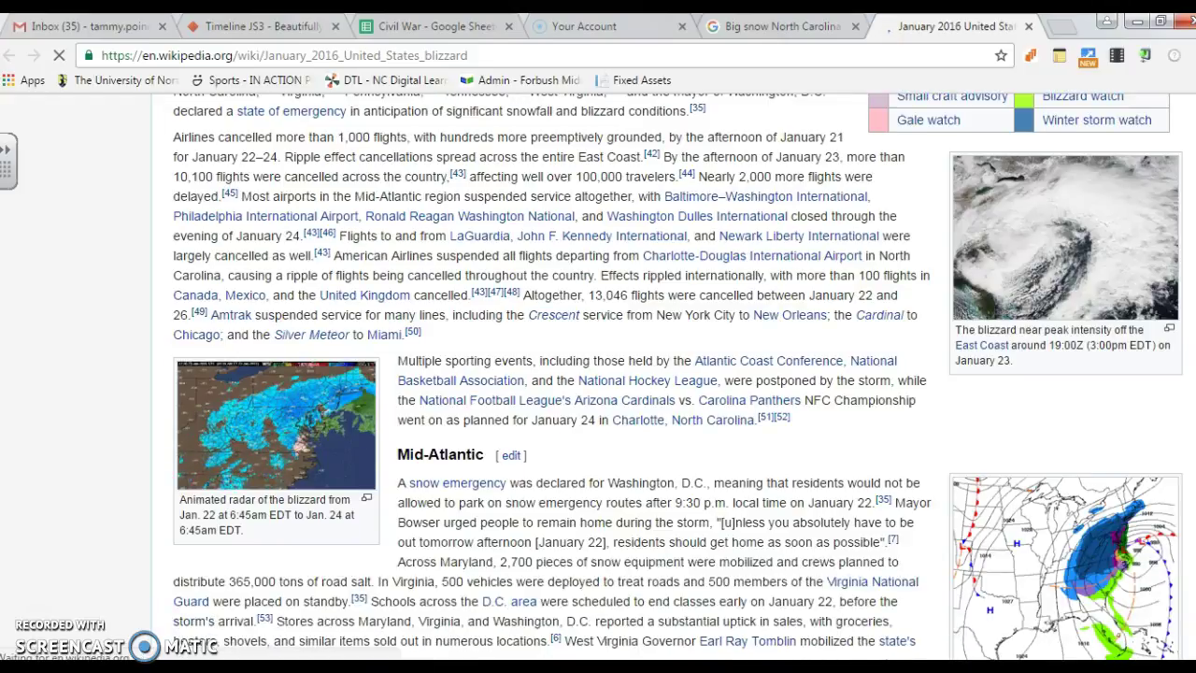
{"action": "scroll", "coordinate": [598, 374], "scroll_direction": "down", "scroll_amount": 5}
{"action": "scroll", "coordinate": [598, 373], "scroll_direction": "up", "scroll_amount": 9}
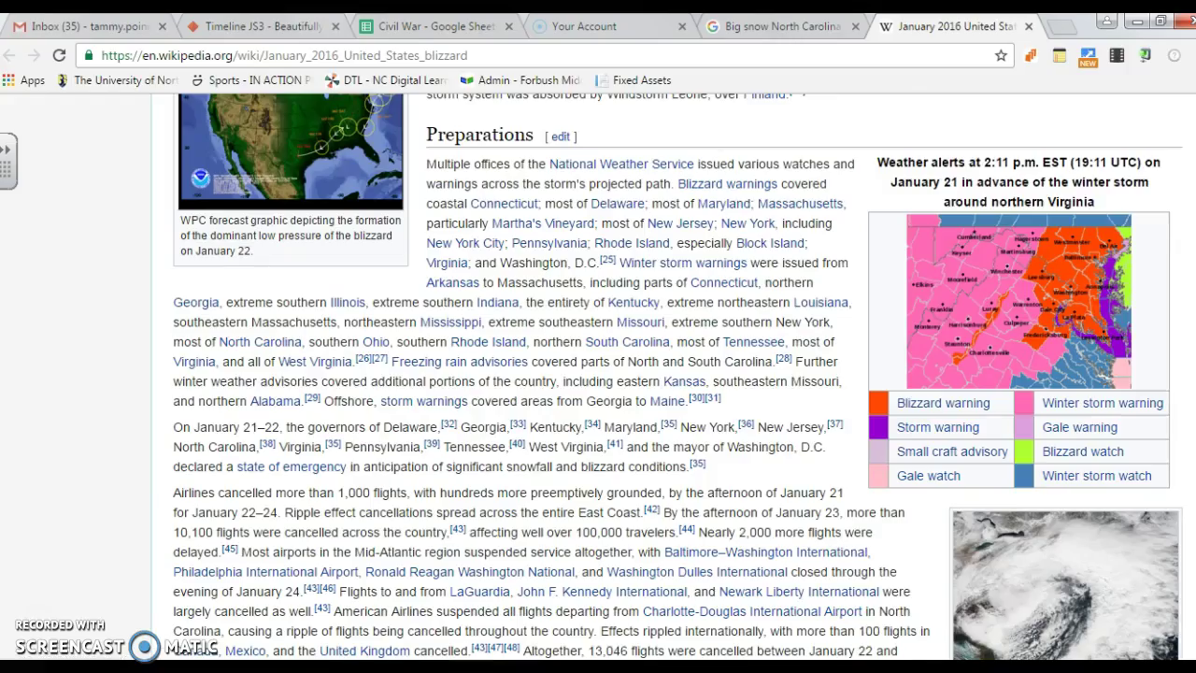
{"action": "scroll", "coordinate": [597, 374], "scroll_direction": "down", "scroll_amount": 10}
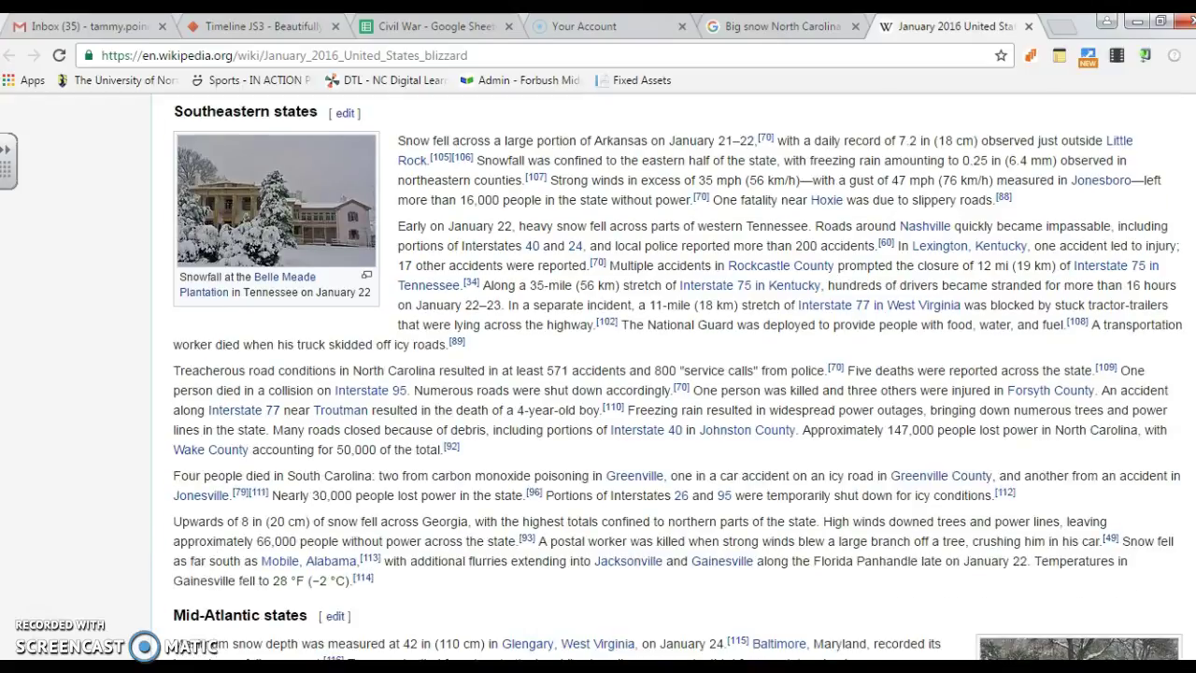
{"action": "scroll", "coordinate": [677, 373], "scroll_direction": "down", "scroll_amount": 5}
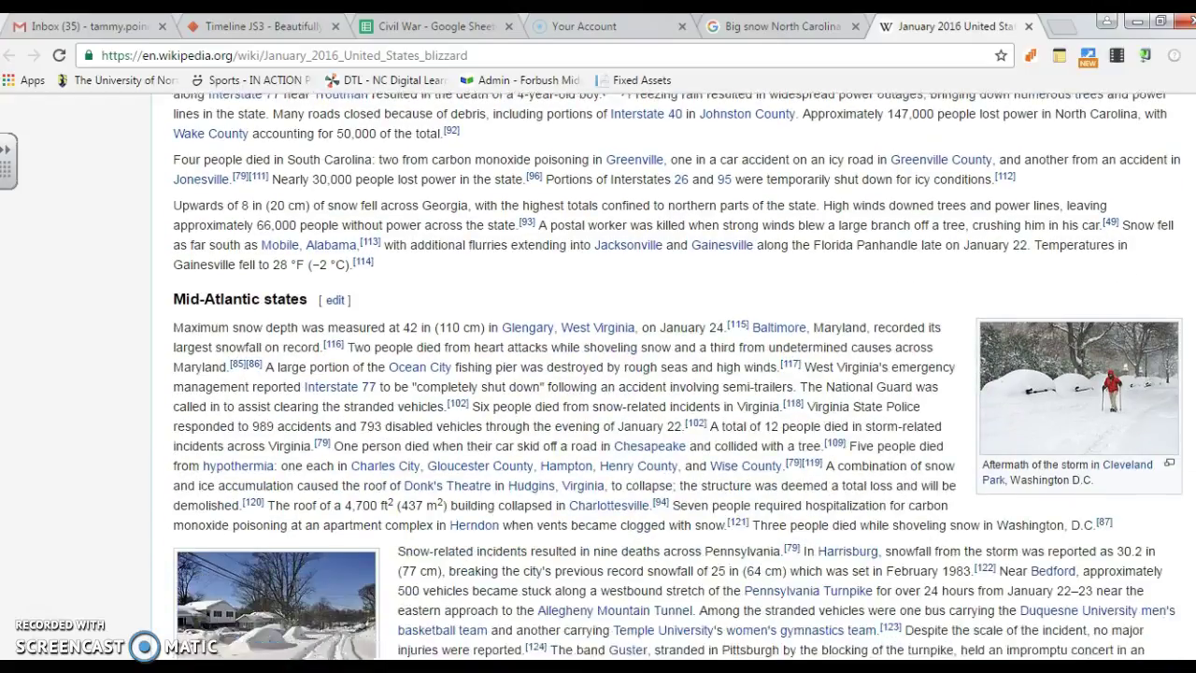
{"action": "scroll", "coordinate": [677, 373], "scroll_direction": "down", "scroll_amount": 1}
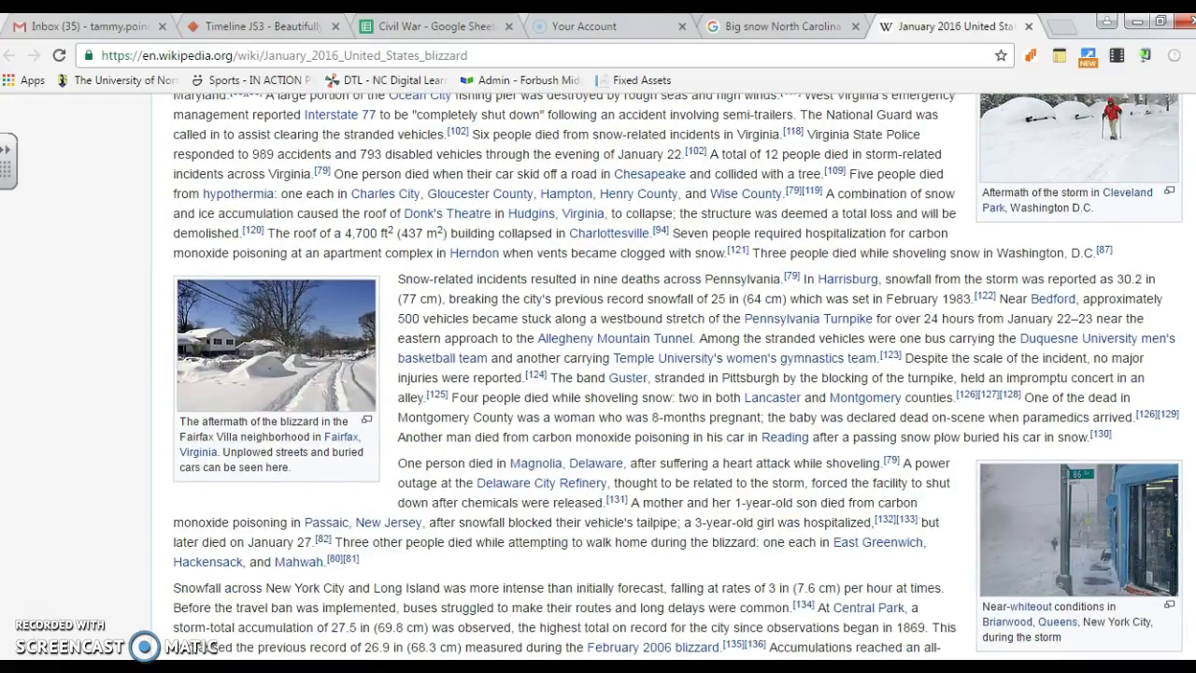
Copy the full-size Fairfax Villa photo's image address and return to the Civil War sheet
{"action": "left_click", "coordinate": [302, 330]}
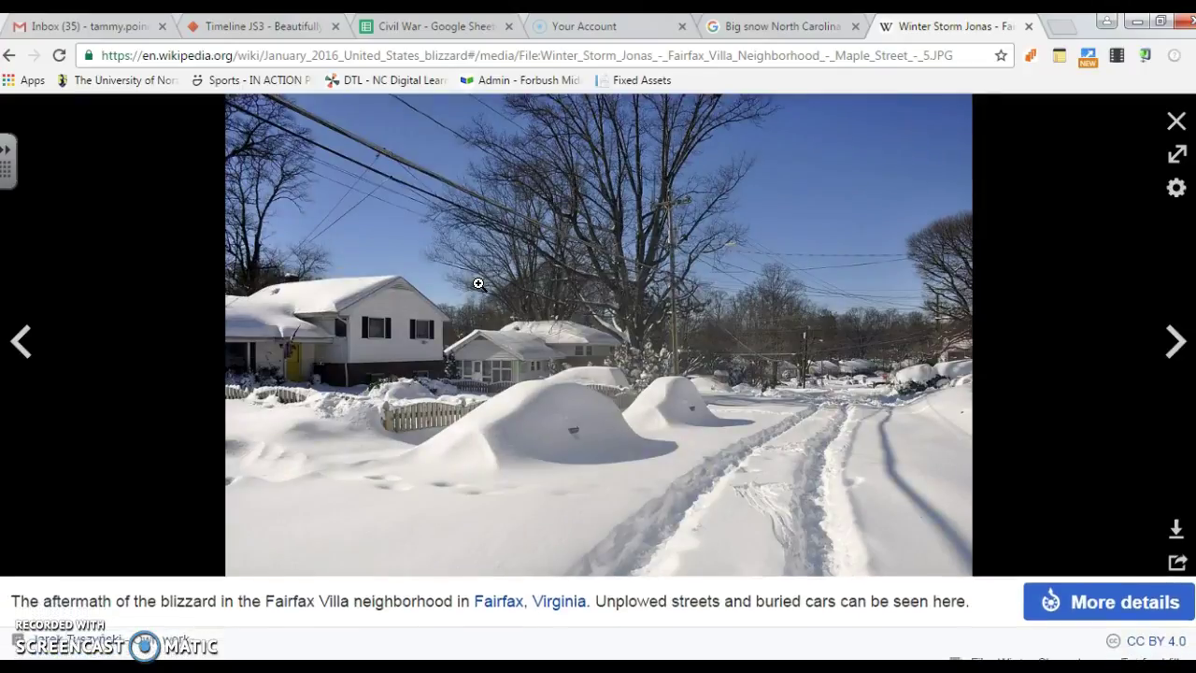
{"action": "right_click", "coordinate": [478, 284]}
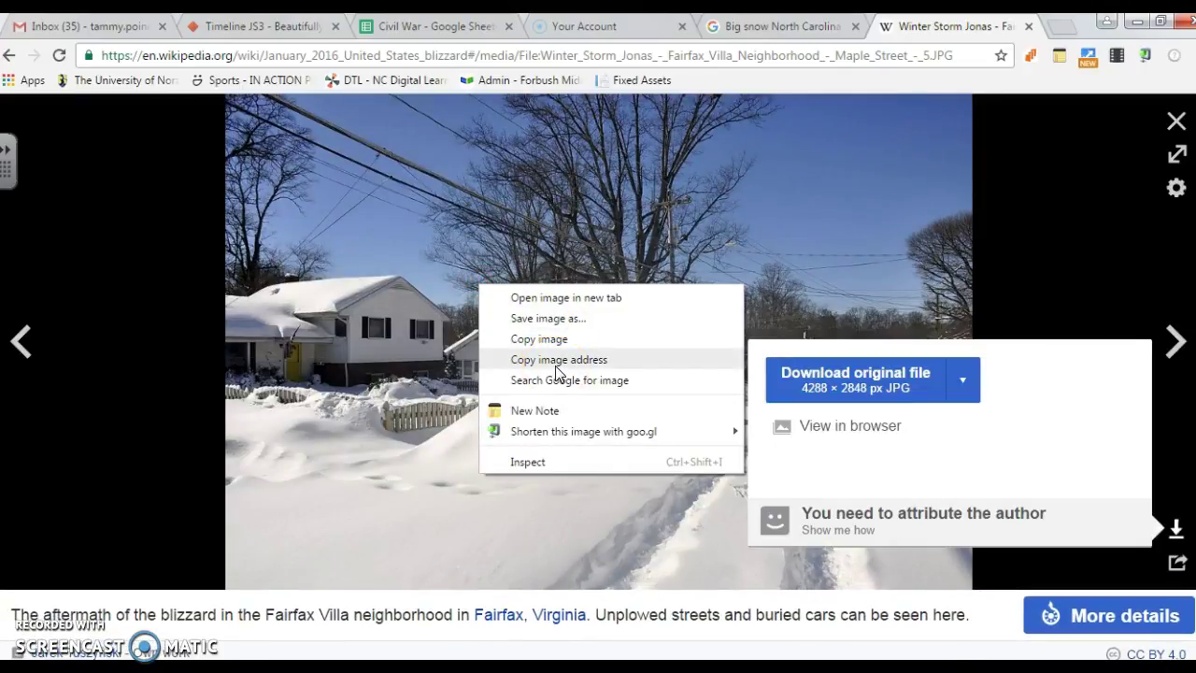
{"action": "left_click", "coordinate": [555, 361]}
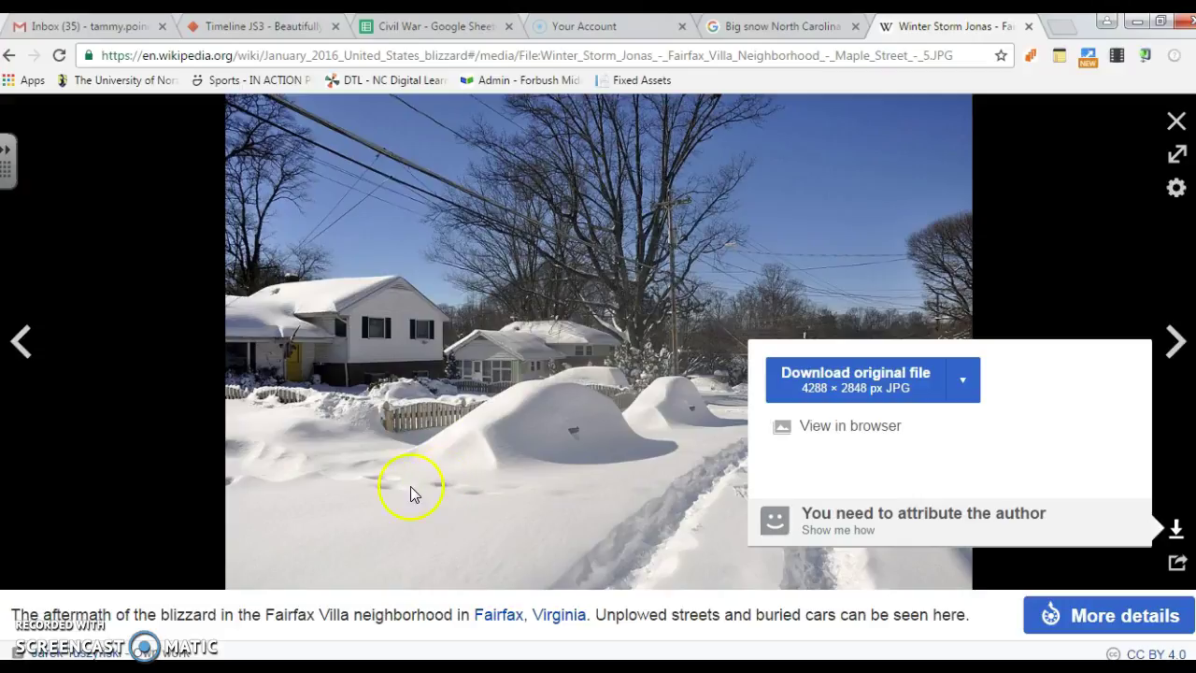
{"action": "left_click", "coordinate": [430, 28]}
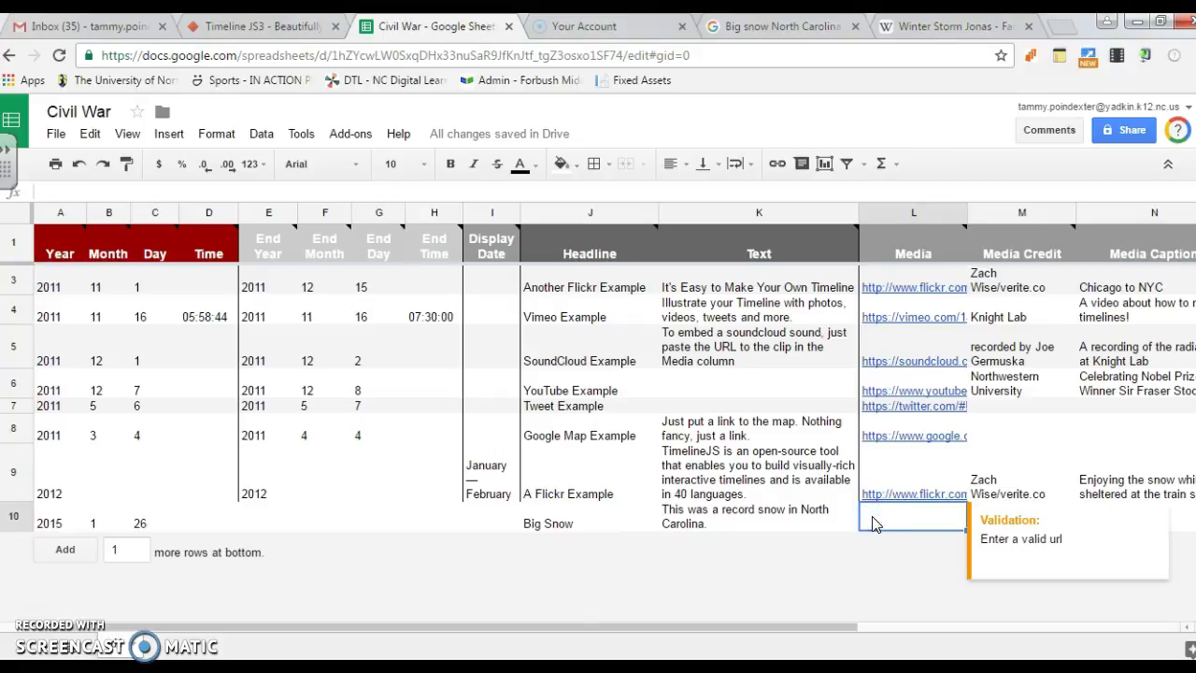
Paste the Fairfax Villa snow photo's address into the Big Snow row's Media cell L10
{"action": "key", "text": "ctrl+v"}
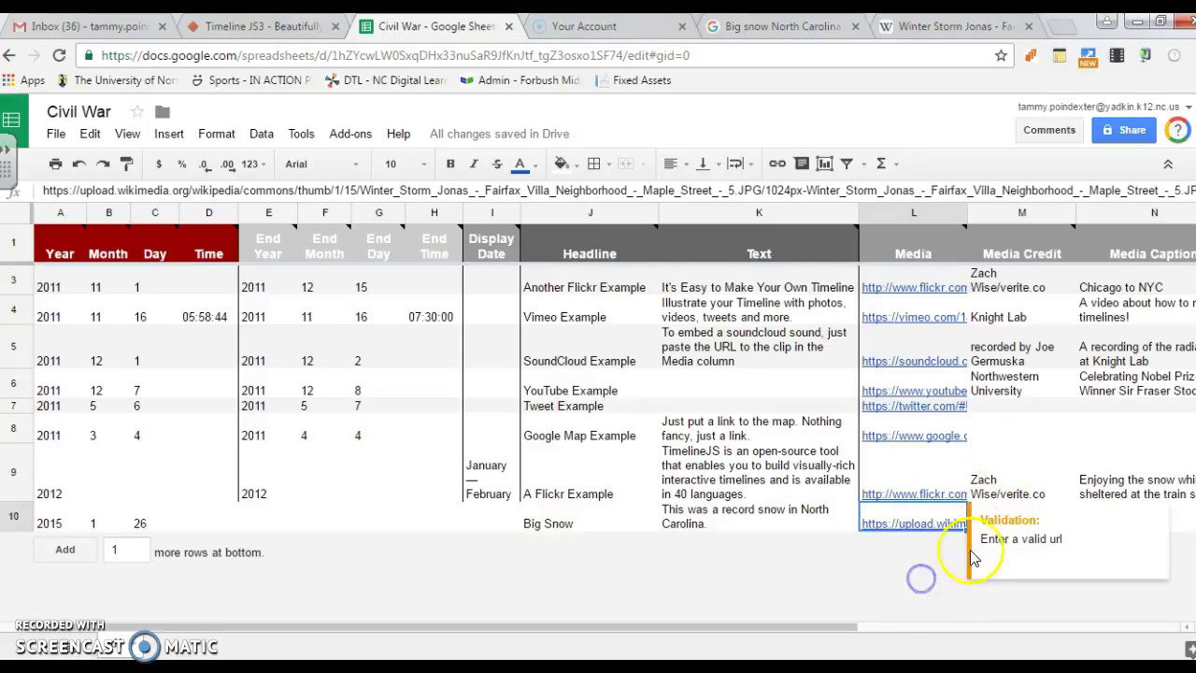
{"action": "left_click", "coordinate": [944, 26]}
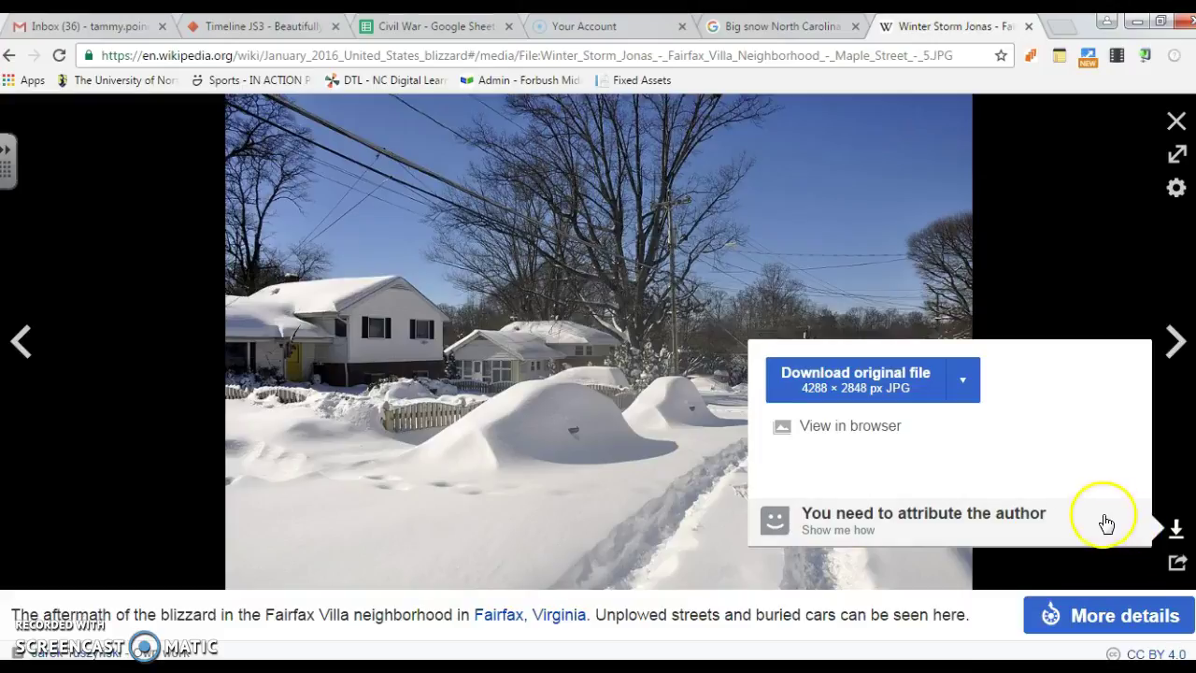
Reveal the author-attribution link for the Fairfax Villa snow photo on Wikipedia
{"action": "left_click", "coordinate": [856, 530]}
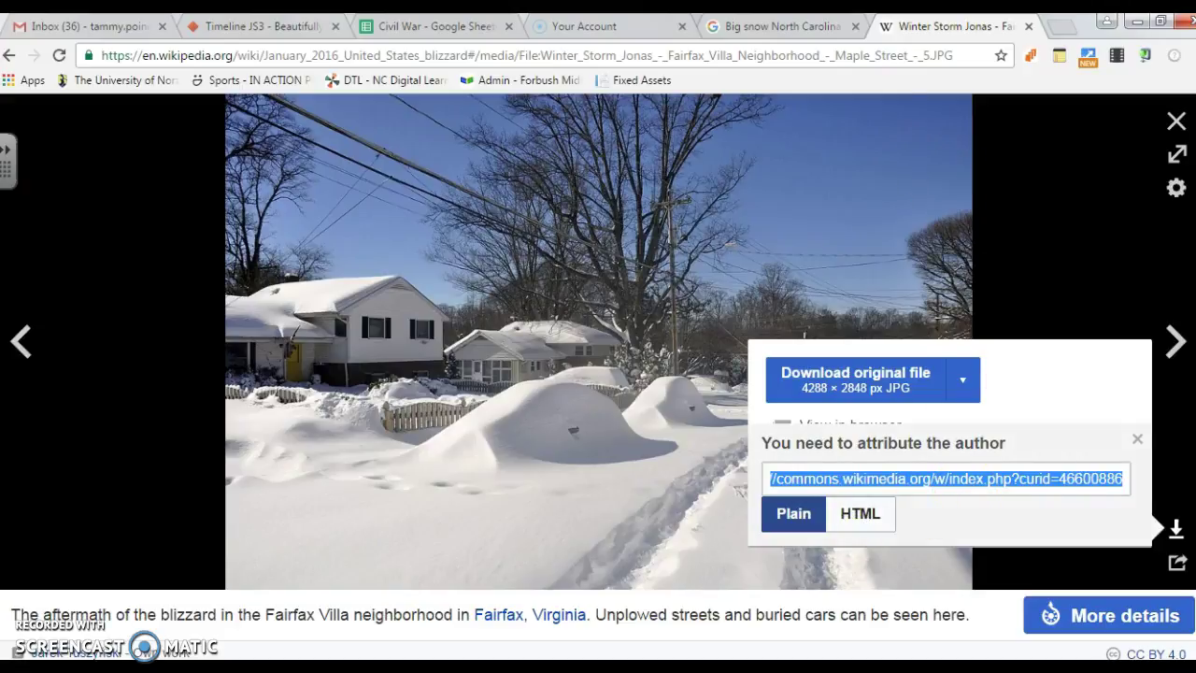
{"action": "left_click", "coordinate": [411, 28]}
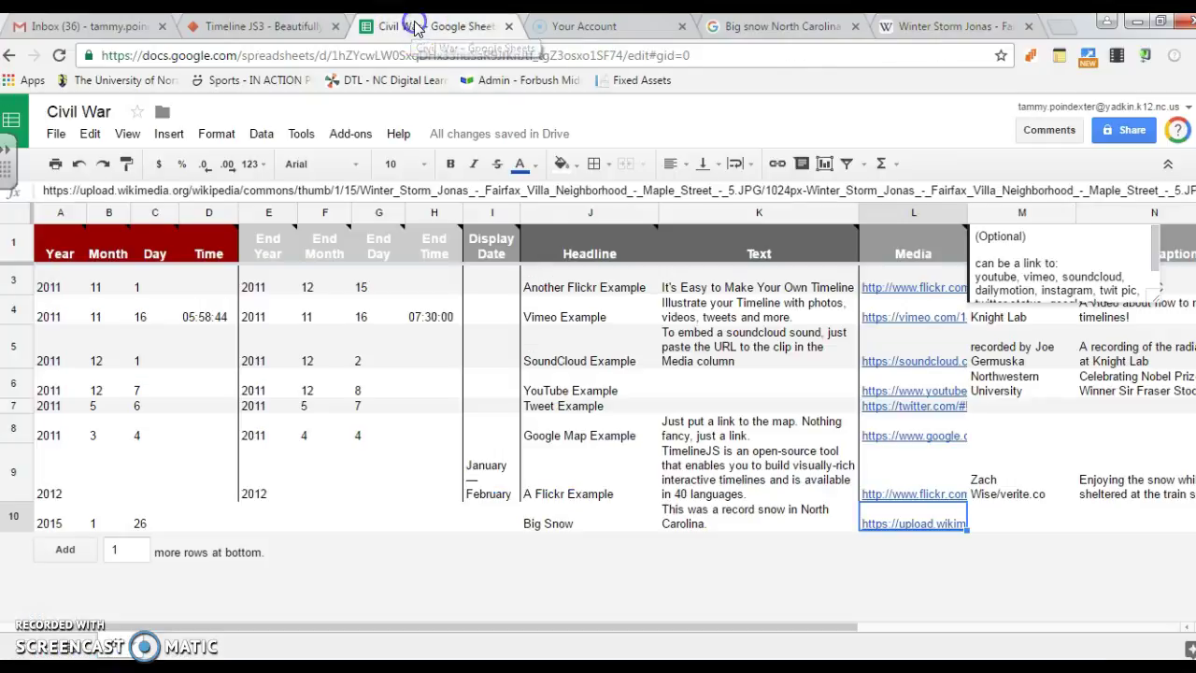
Enter 'Wikipedia' as the M10 media credit and 'Big Snow in North Carolina' as the N10 caption
{"action": "left_click", "coordinate": [1028, 517]}
{"action": "type", "text": "Wik"}
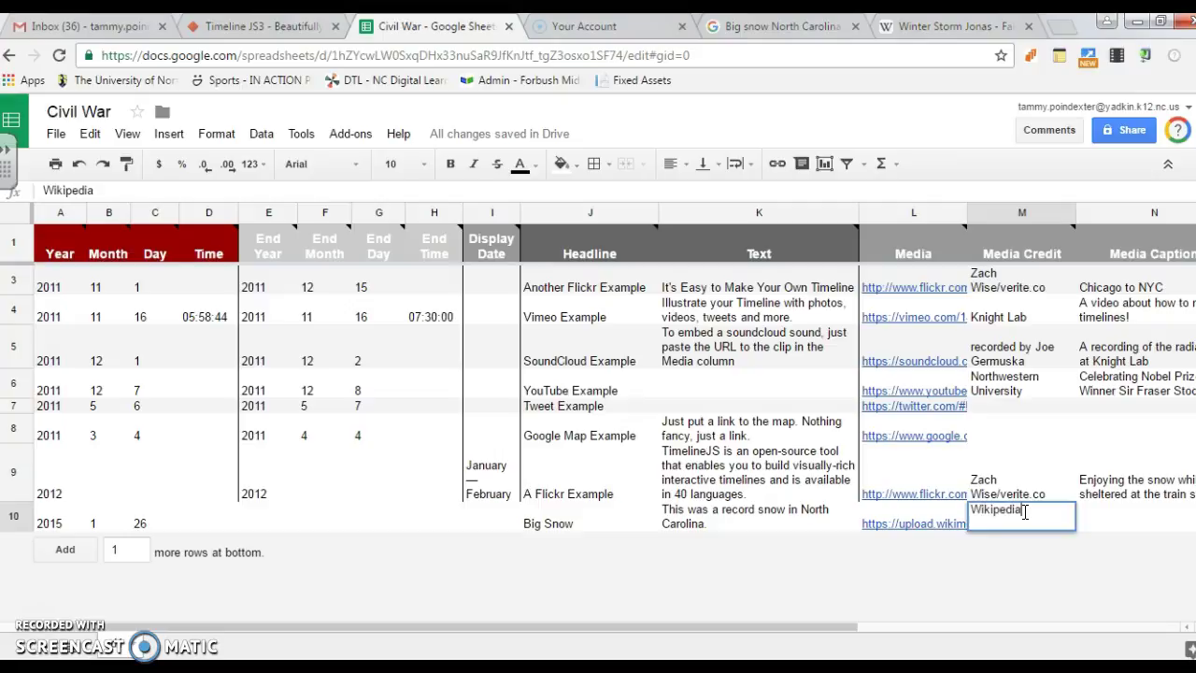
{"action": "type", "text": "ipedia"}
{"action": "key", "text": "Tab"}
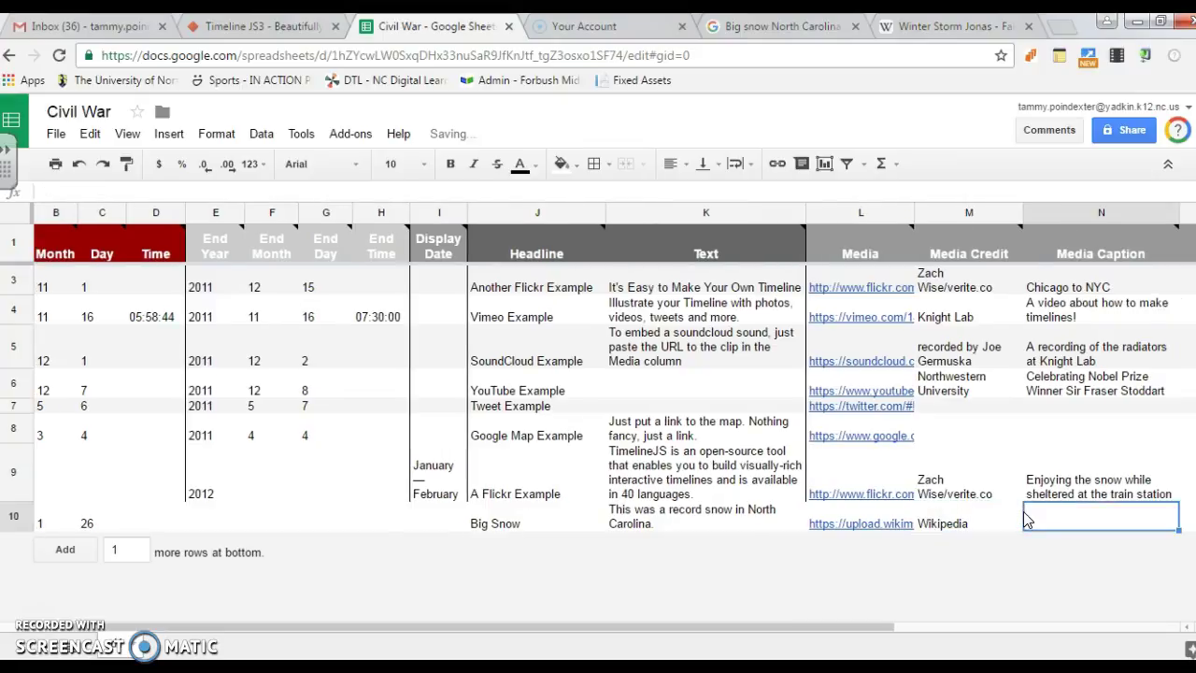
{"action": "type", "text": "Big Snow in North Caro"}
{"action": "key", "text": "Tab"}
{"action": "key", "text": "Tab"}
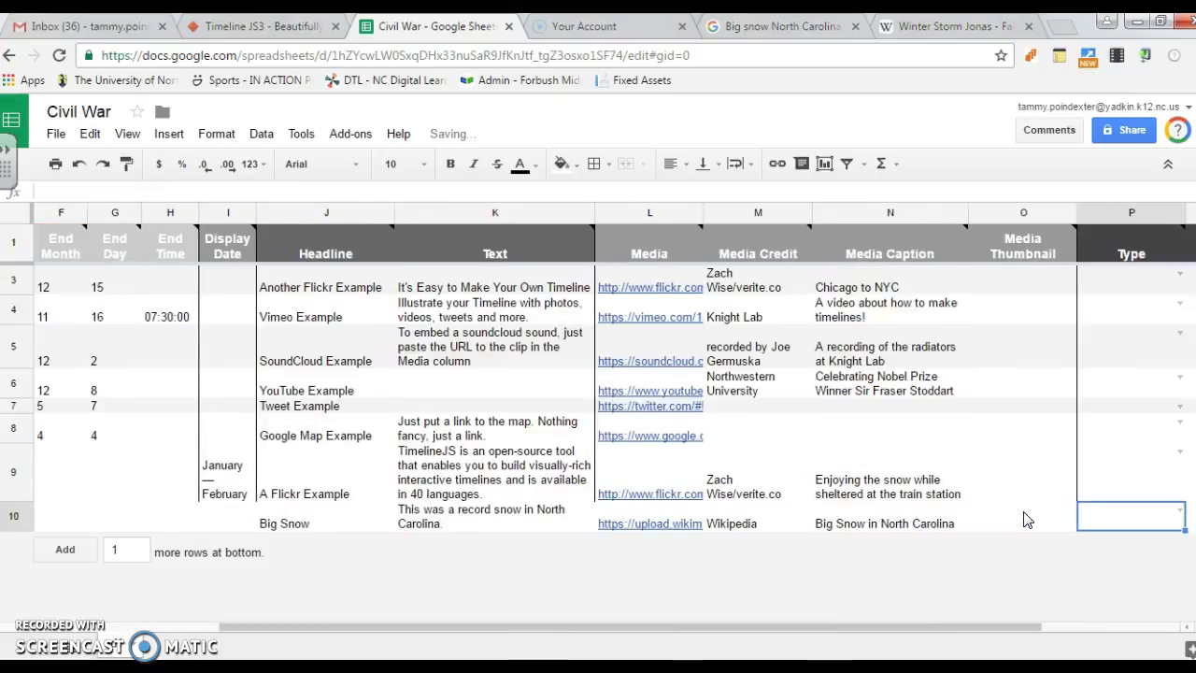
{"action": "key", "text": "Tab"}
{"action": "key", "text": "Tab"}
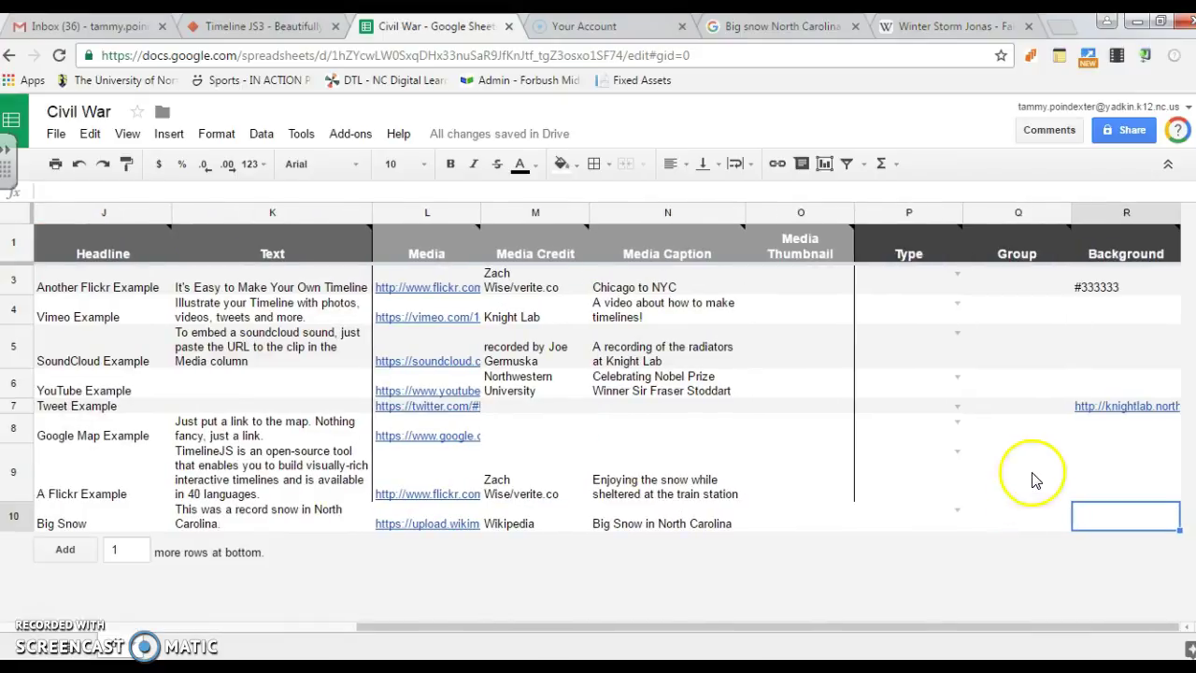
{"action": "mouse_move", "coordinate": [1129, 240]}
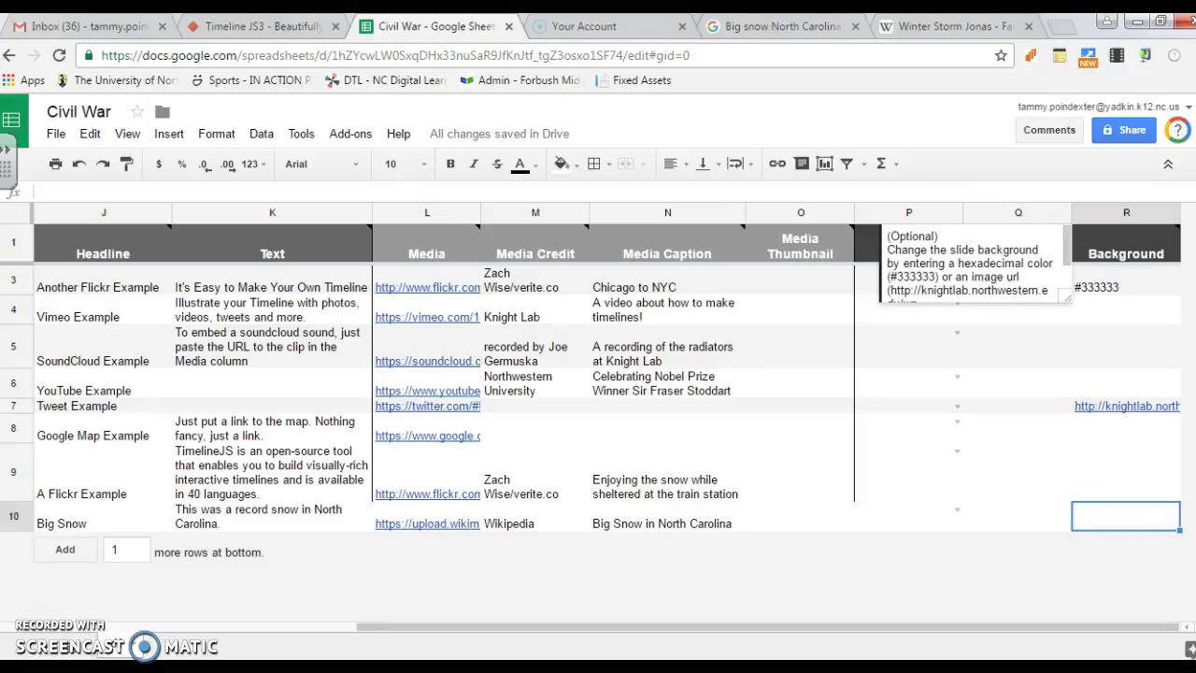
Fill the title row 2 with year 2010, month 6 and day 30
{"action": "scroll", "coordinate": [598, 420], "scroll_direction": "up", "scroll_amount": 2}
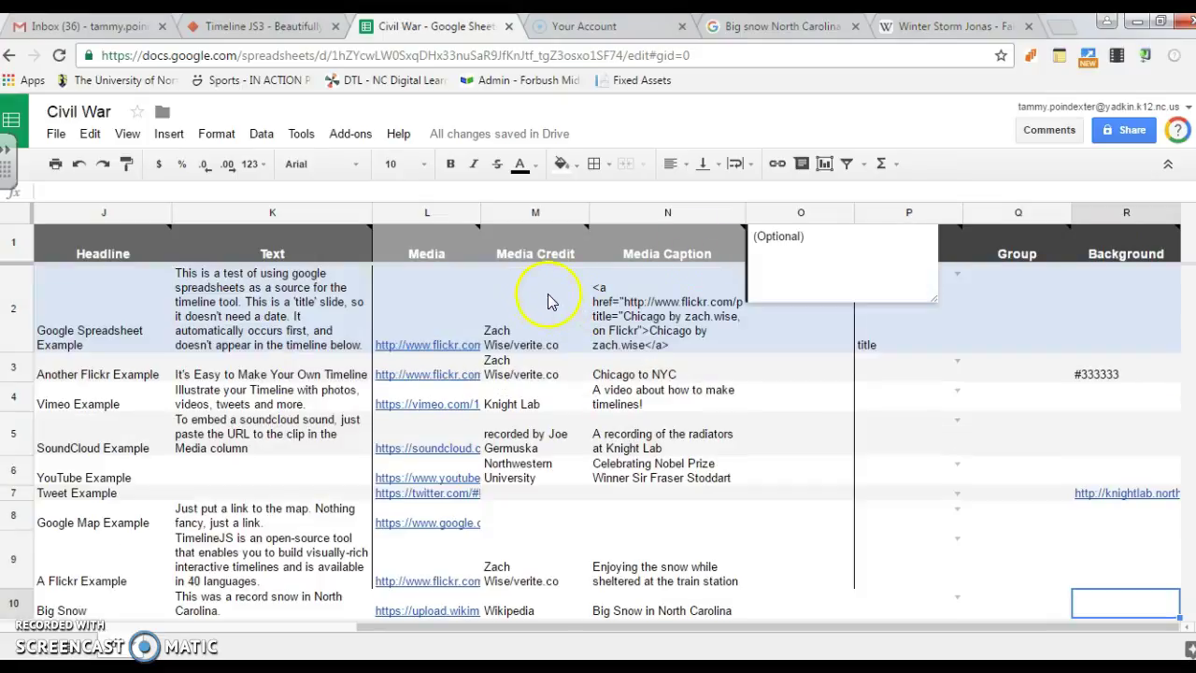
{"action": "left_click", "coordinate": [512, 314]}
{"action": "key", "text": "Left"}
{"action": "key", "text": "Left"}
{"action": "key", "text": "Left"}
{"action": "key", "text": "Left"}
{"action": "key", "text": "Left"}
{"action": "key", "text": "Left"}
{"action": "key", "text": "Left"}
{"action": "key", "text": "Left"}
{"action": "key", "text": "Left"}
{"action": "key", "text": "Left"}
{"action": "key", "text": "Left"}
{"action": "key", "text": "Left"}
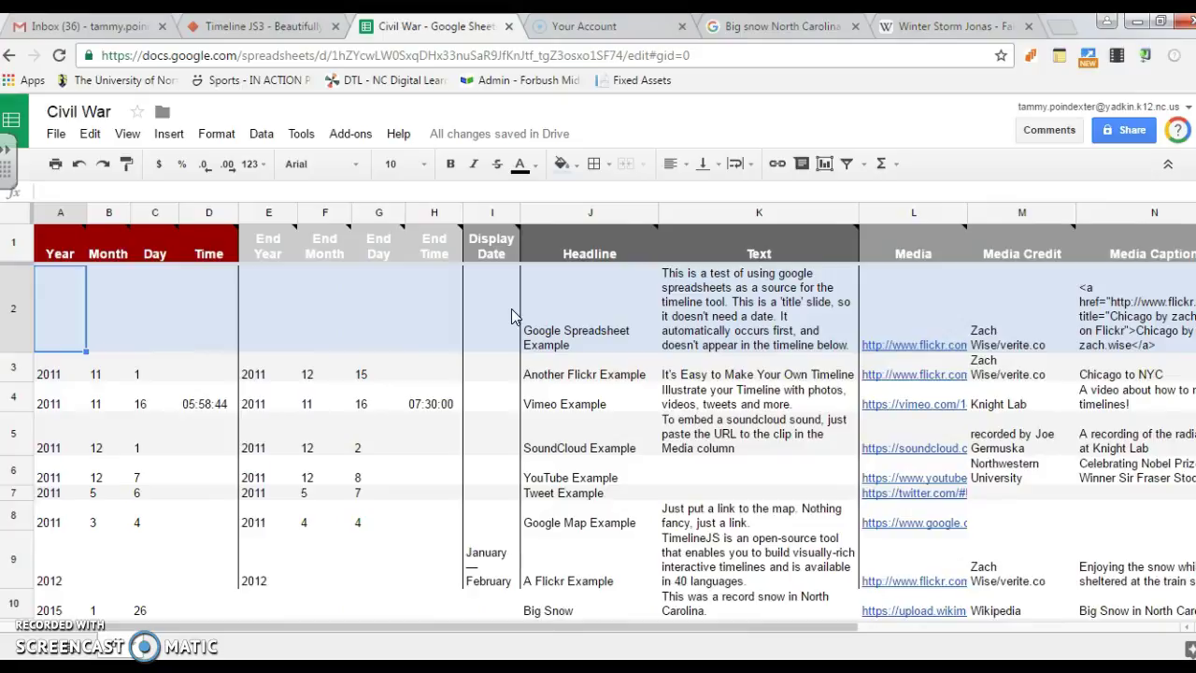
{"action": "type", "text": "2010"}
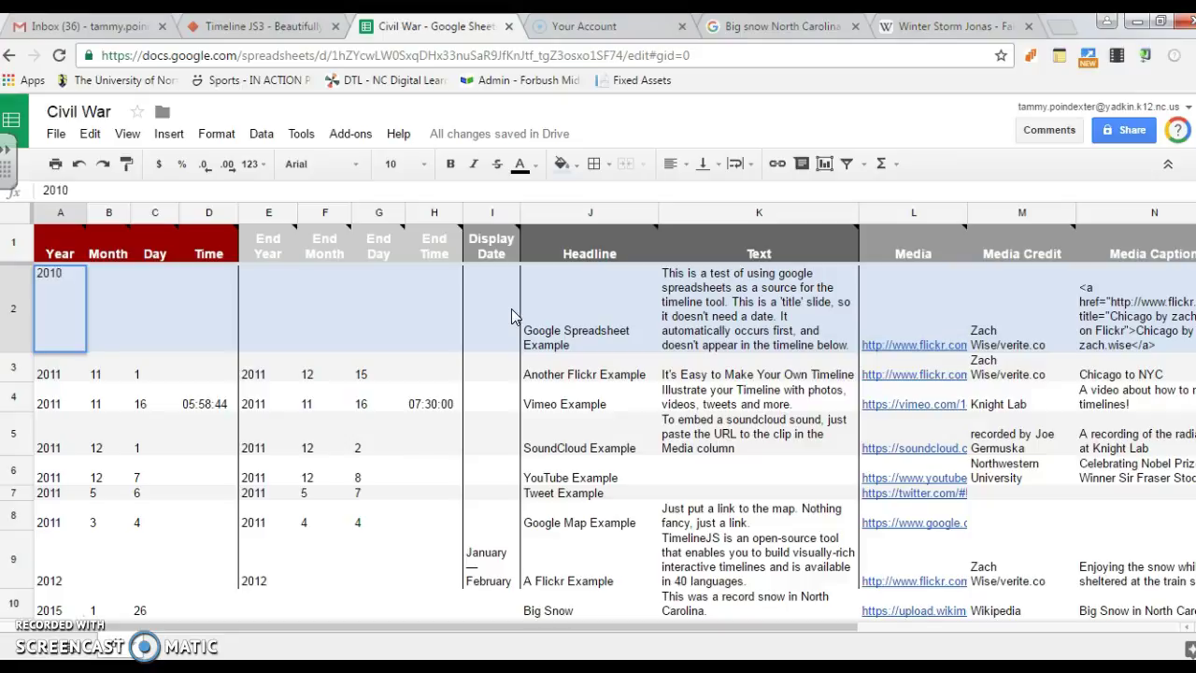
{"action": "key", "text": "Tab"}
{"action": "key", "text": "Tab"}
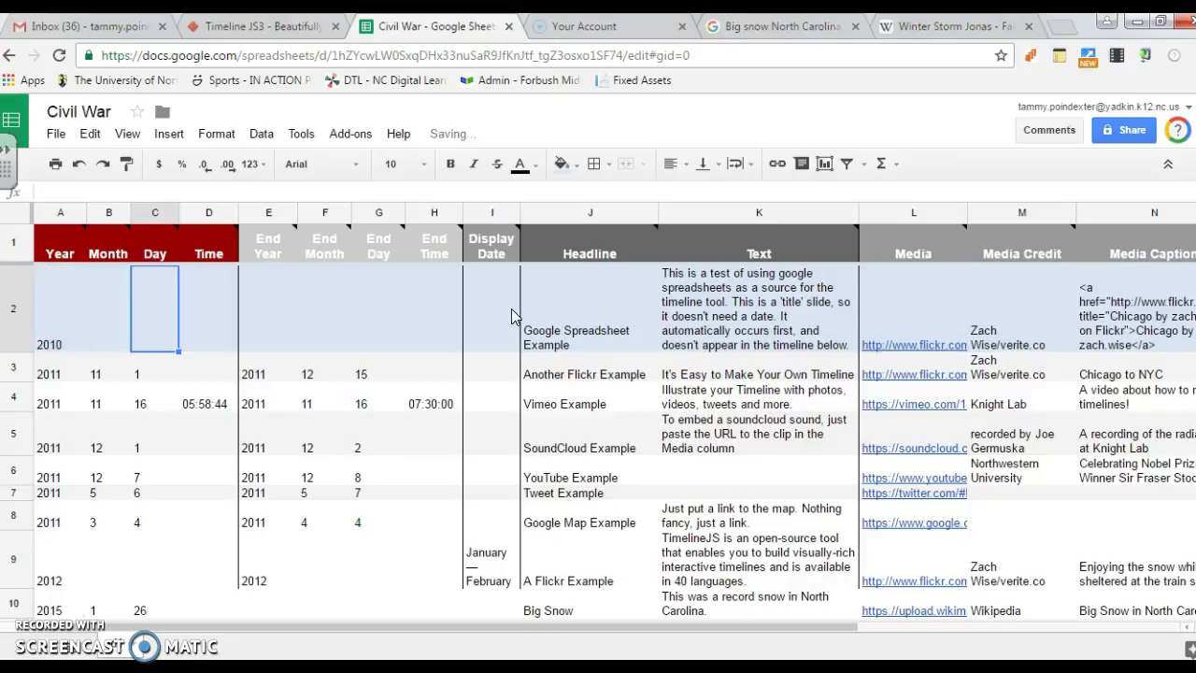
{"action": "key", "text": "Left"}
{"action": "type", "text": "6"}
{"action": "key", "text": "Tab"}
{"action": "type", "text": "3"}
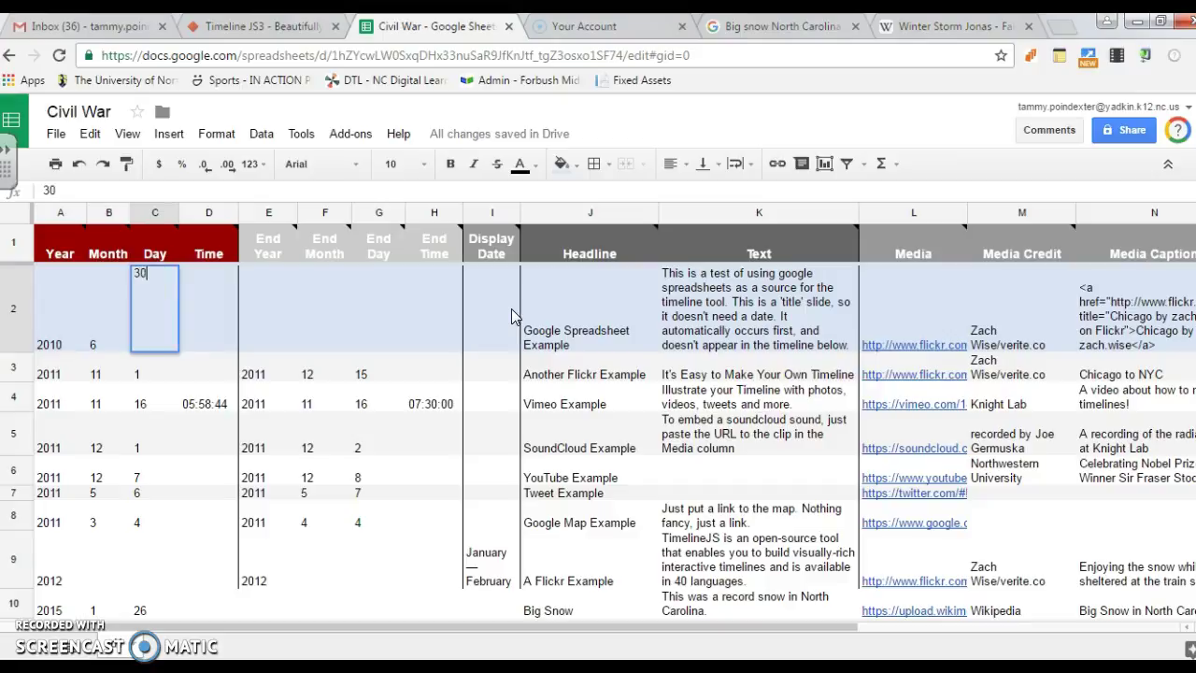
{"action": "type", "text": "0"}
{"action": "key", "text": "Tab"}
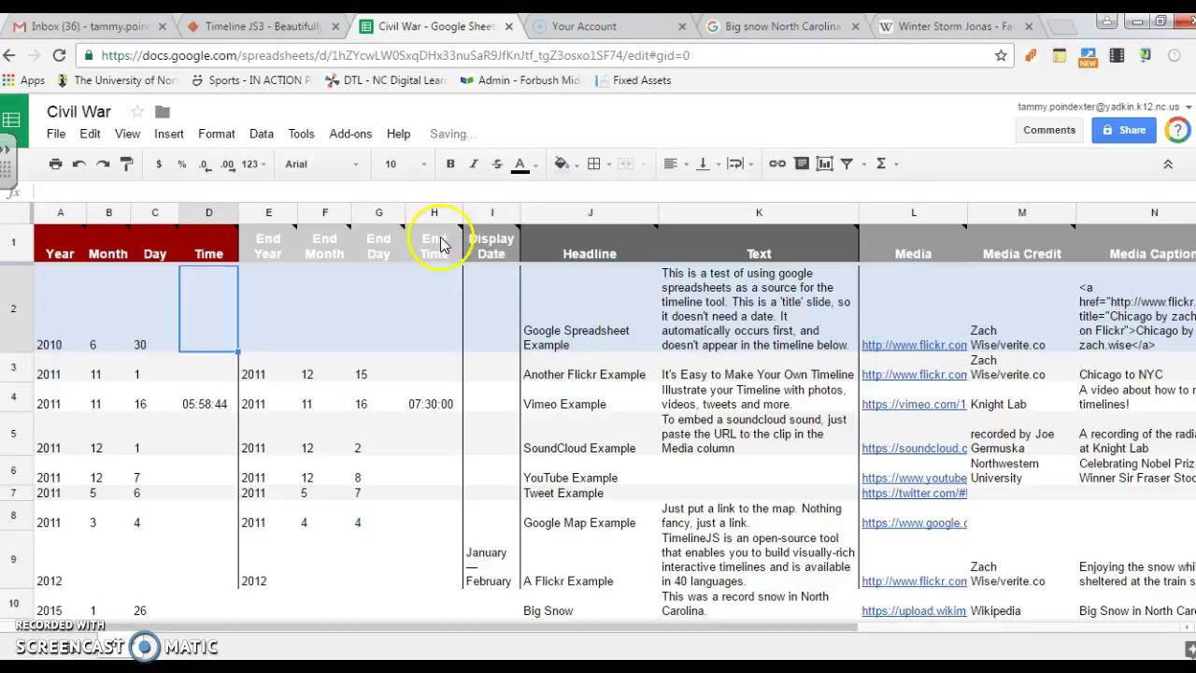
Publish the entire Civil War spreadsheet to the web
{"action": "left_click", "coordinate": [54, 134]}
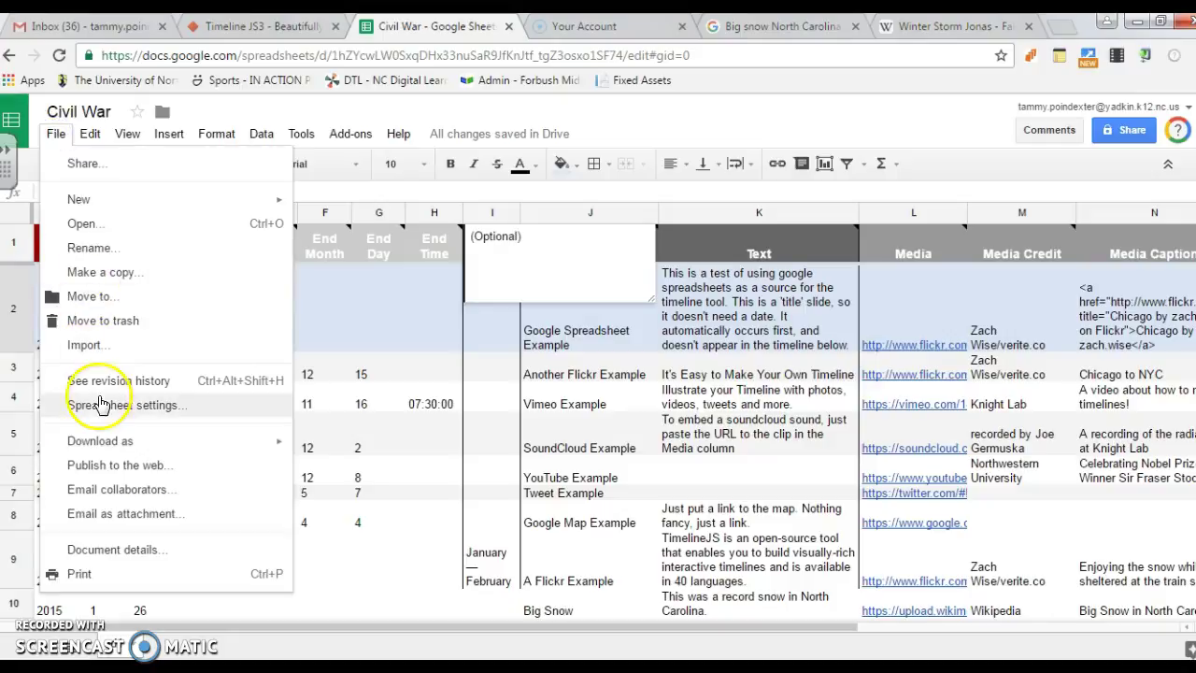
{"action": "left_click", "coordinate": [110, 470]}
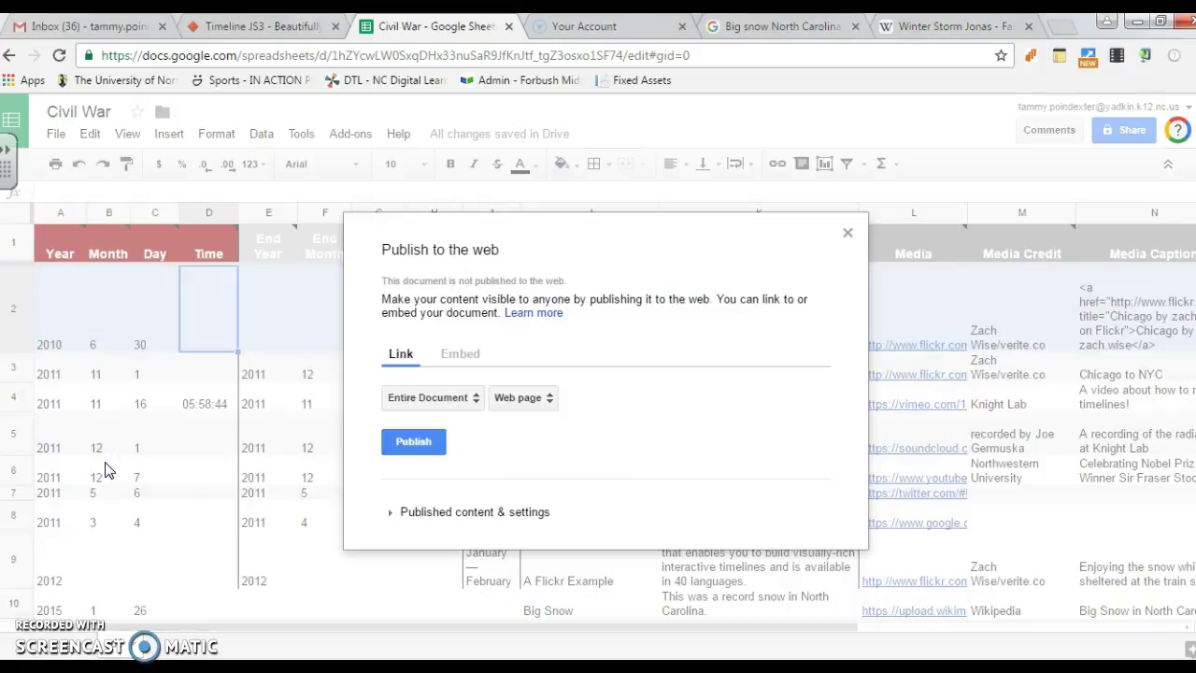
{"action": "left_click", "coordinate": [419, 443]}
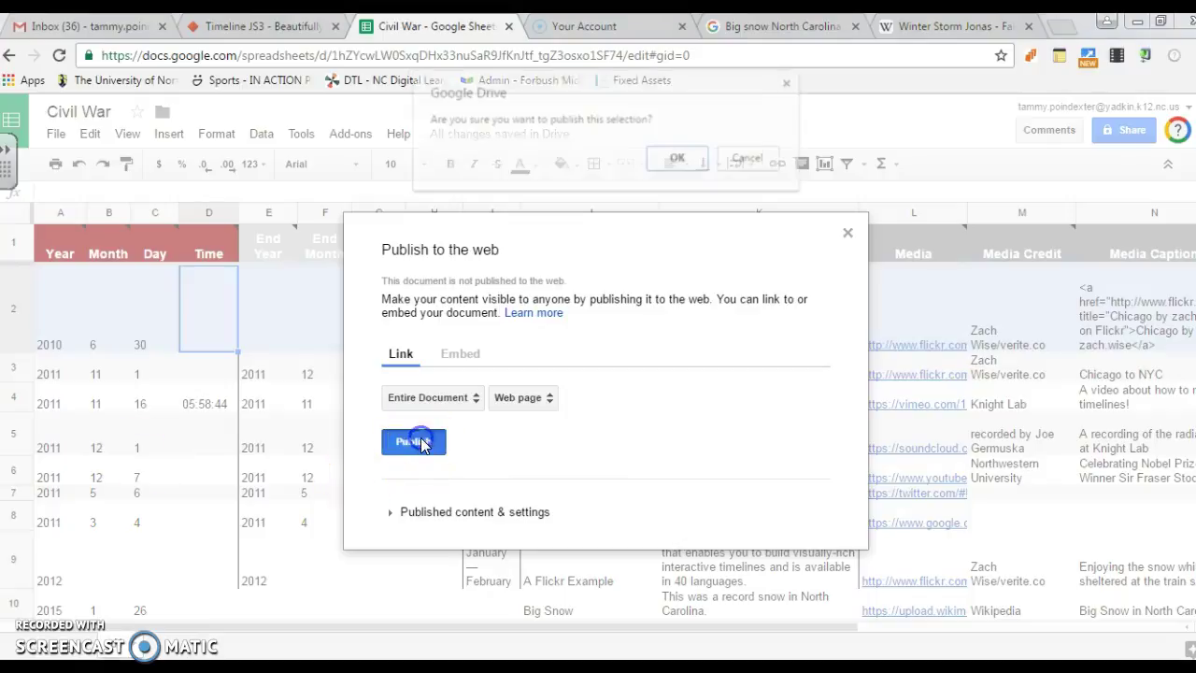
{"action": "left_click", "coordinate": [679, 157]}
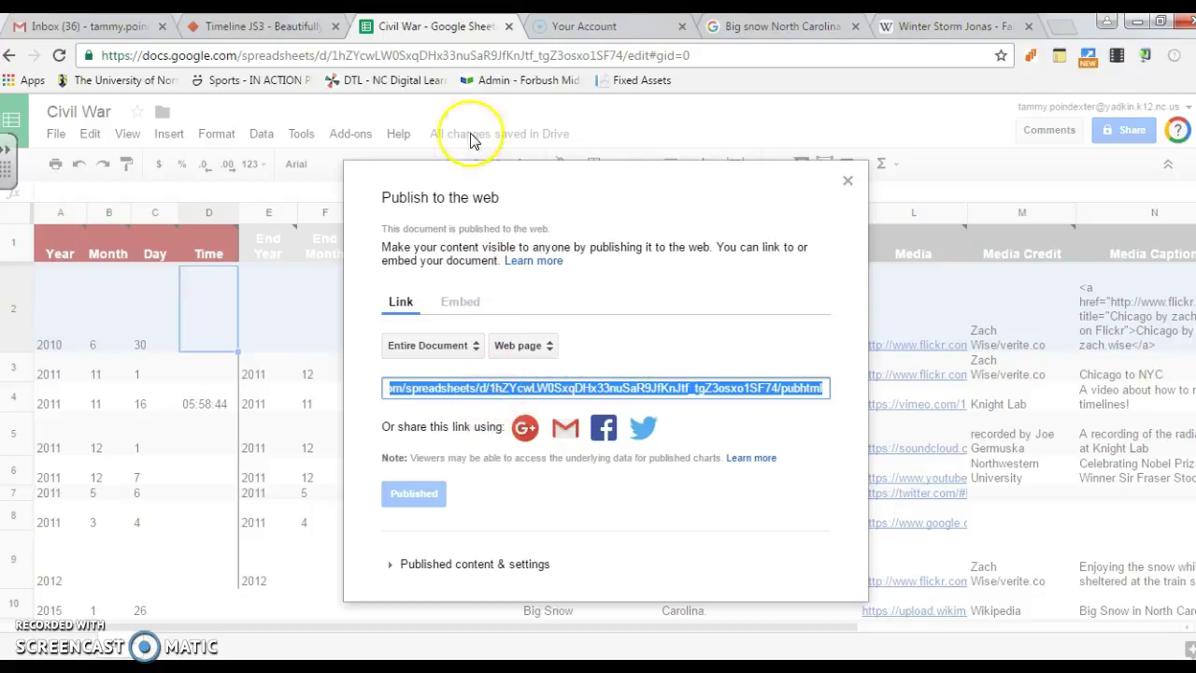
Copy the spreadsheet's web address from the browser address bar
{"action": "left_click", "coordinate": [471, 58]}
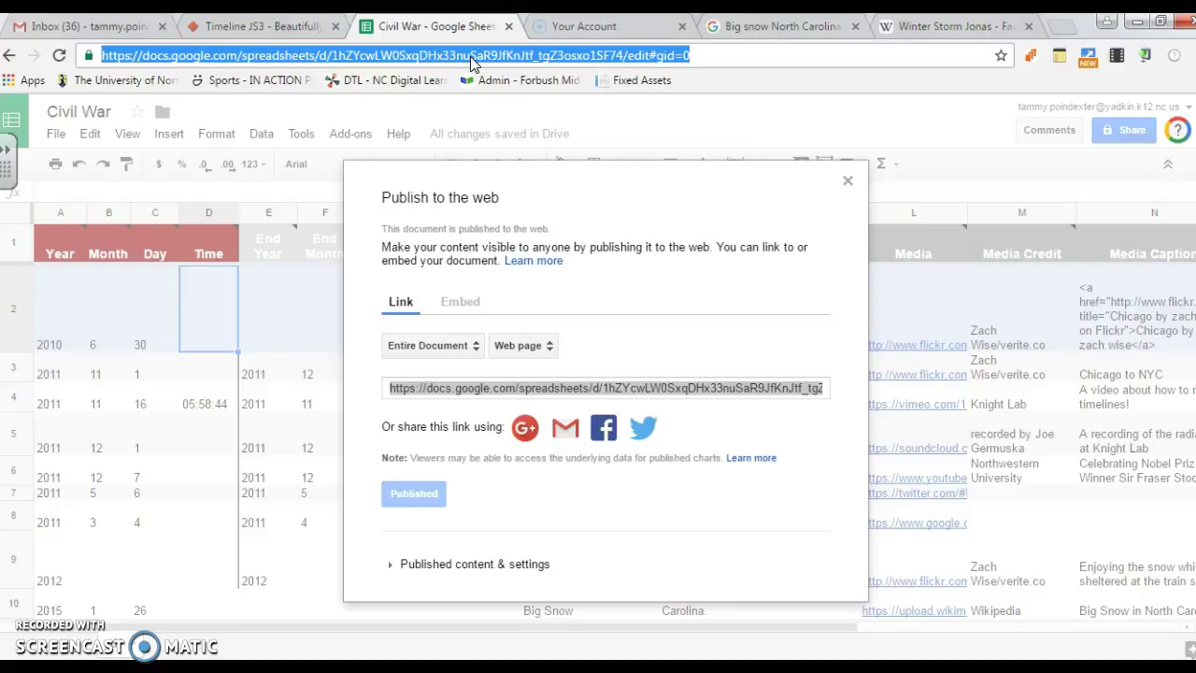
{"action": "left_click", "coordinate": [470, 56]}
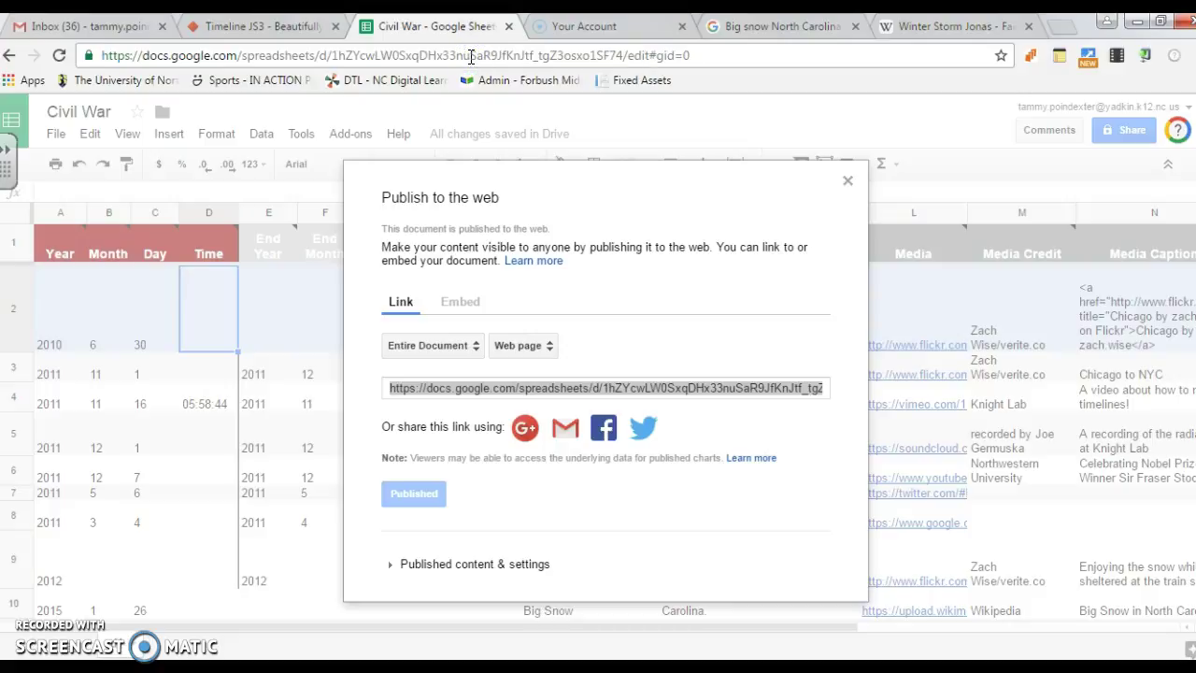
{"action": "right_click", "coordinate": [470, 57]}
{"action": "left_click", "coordinate": [458, 52]}
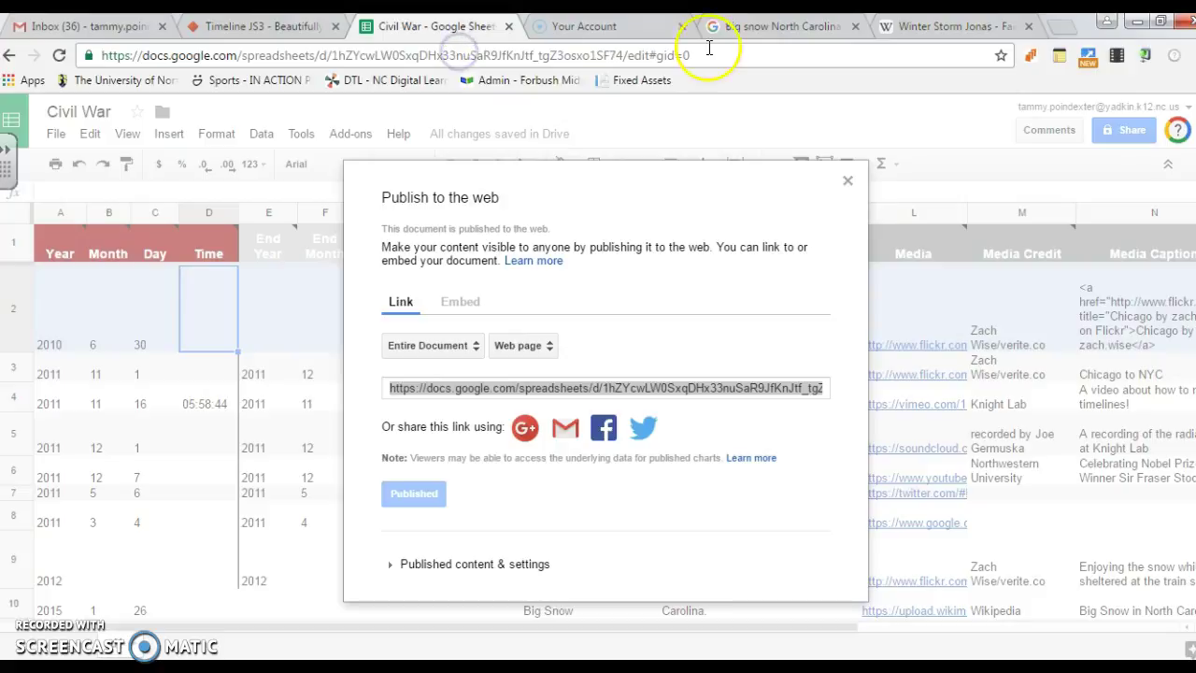
{"action": "left_click", "coordinate": [693, 62]}
{"action": "left_click_drag", "start_coordinate": [694, 65], "coordinate": [164, 73]}
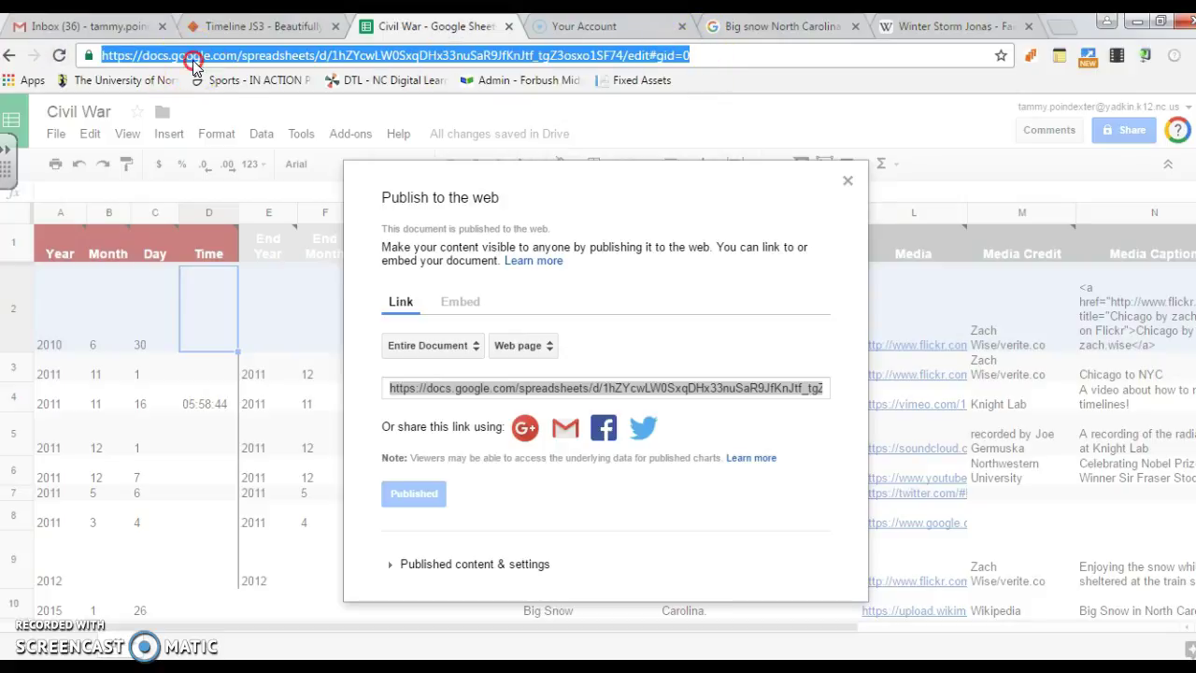
{"action": "right_click", "coordinate": [194, 62]}
{"action": "left_click", "coordinate": [231, 127]}
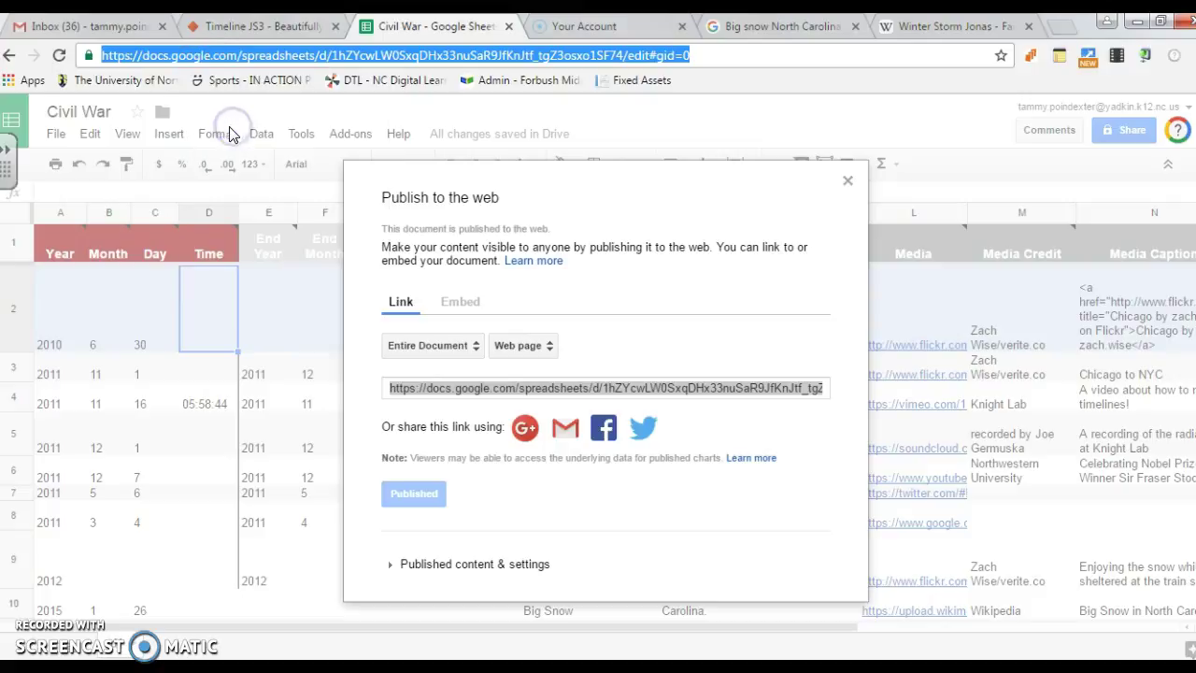
{"action": "left_click", "coordinate": [285, 26]}
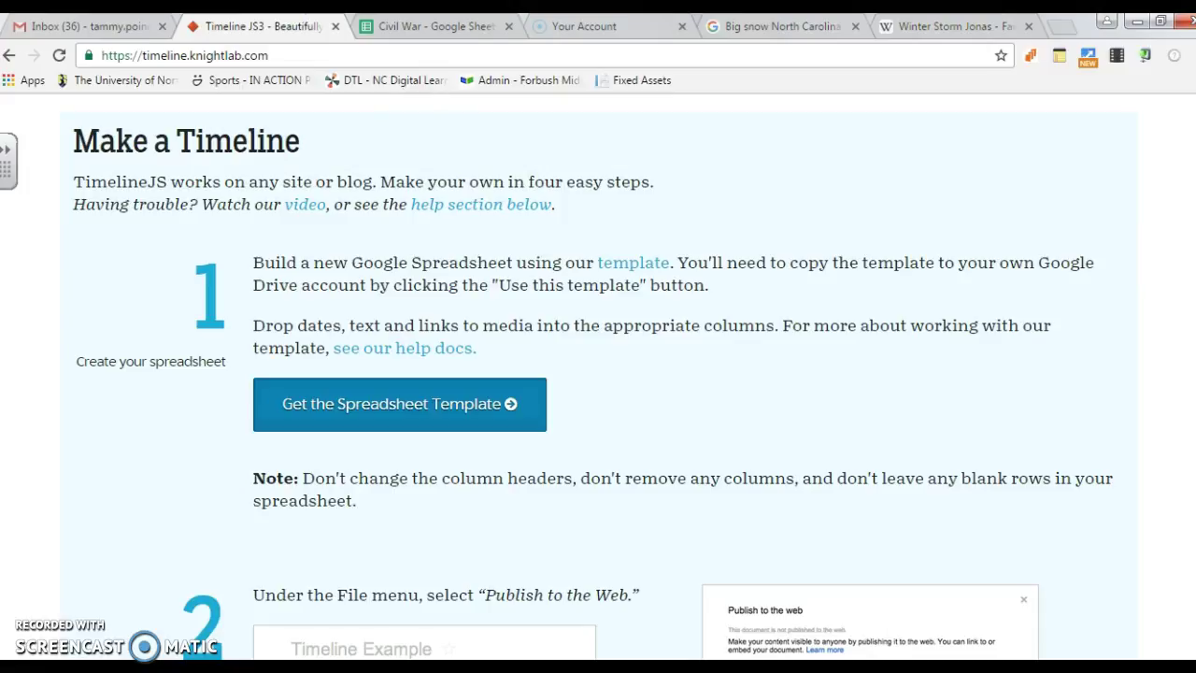
Paste the Civil War spreadsheet URL into TimelineJS's Google Spreadsheet URL box
{"action": "scroll", "coordinate": [598, 373], "scroll_direction": "down", "scroll_amount": 5}
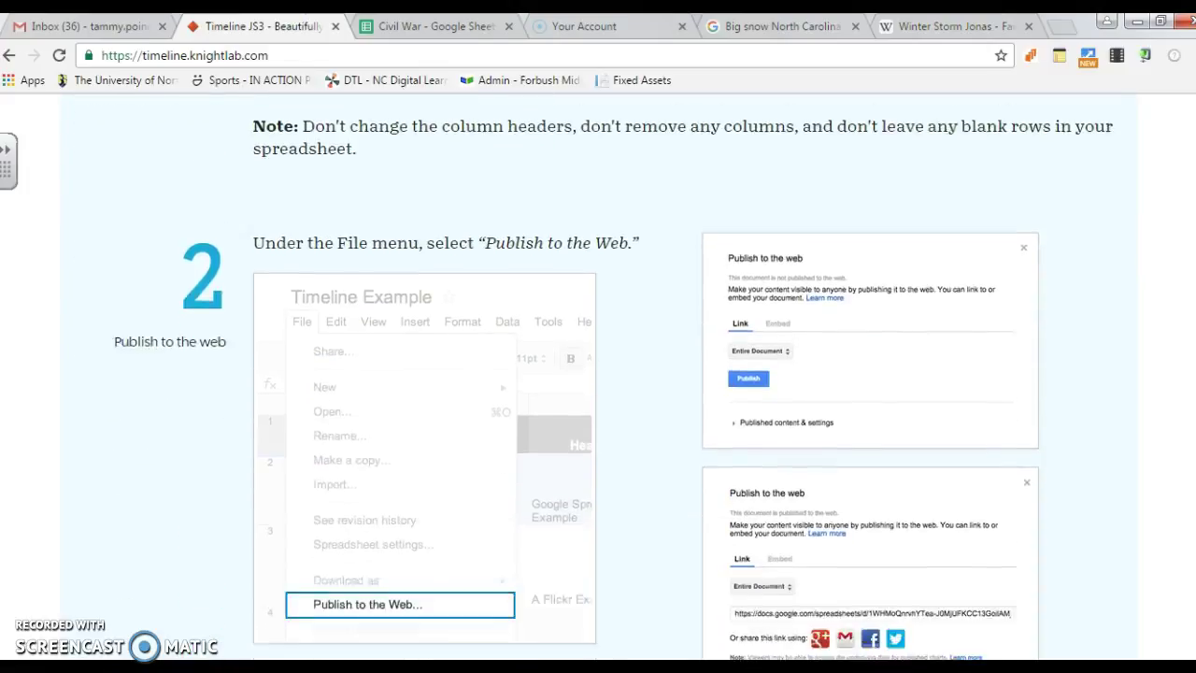
{"action": "scroll", "coordinate": [1191, 318], "scroll_direction": "down", "scroll_amount": 2}
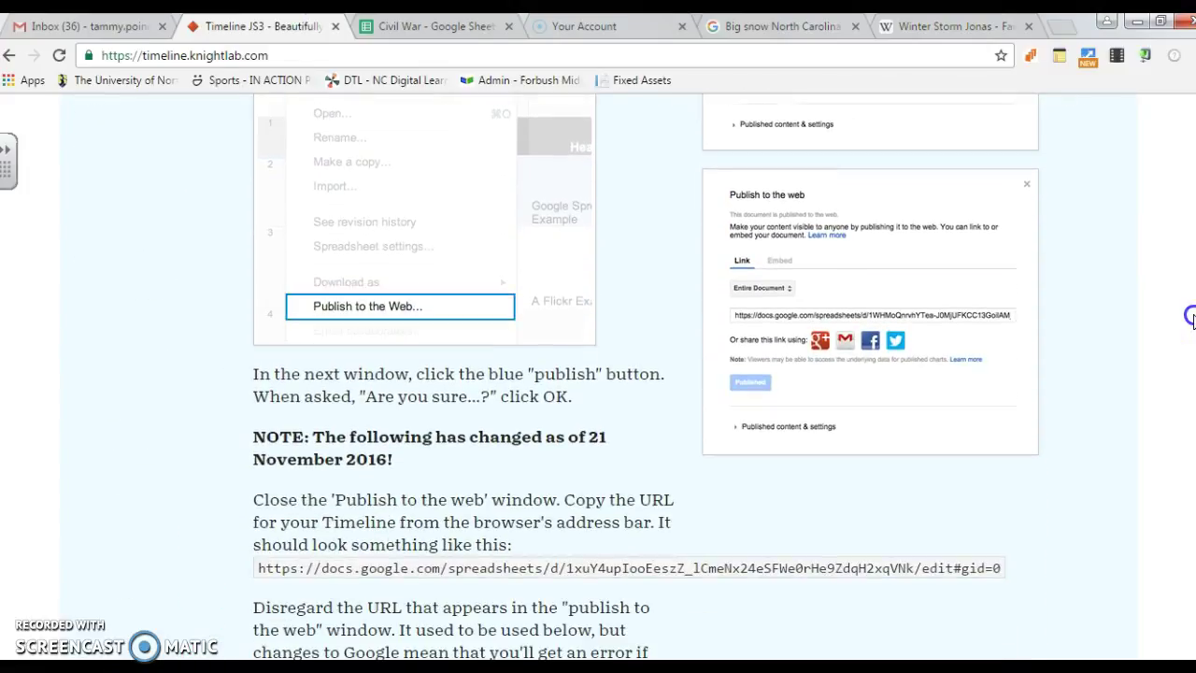
{"action": "scroll", "coordinate": [1191, 317], "scroll_direction": "down", "scroll_amount": 3}
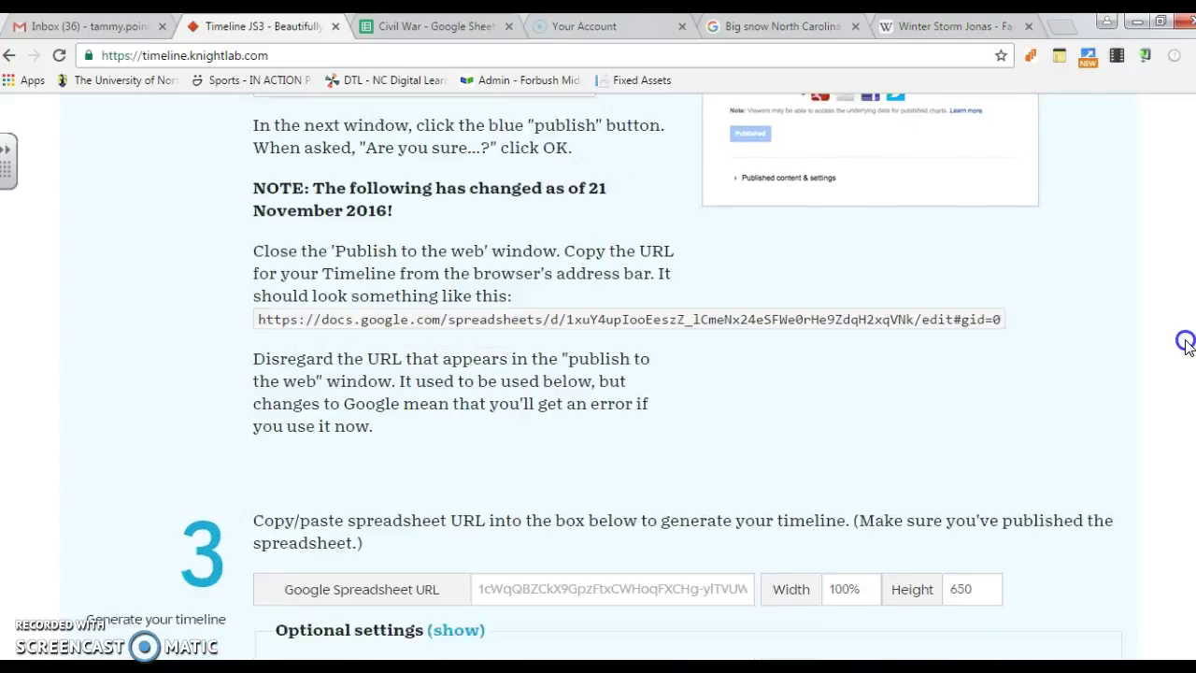
{"action": "scroll", "coordinate": [1187, 346], "scroll_direction": "down", "scroll_amount": 1}
{"action": "scroll", "coordinate": [1185, 344], "scroll_direction": "down", "scroll_amount": 1}
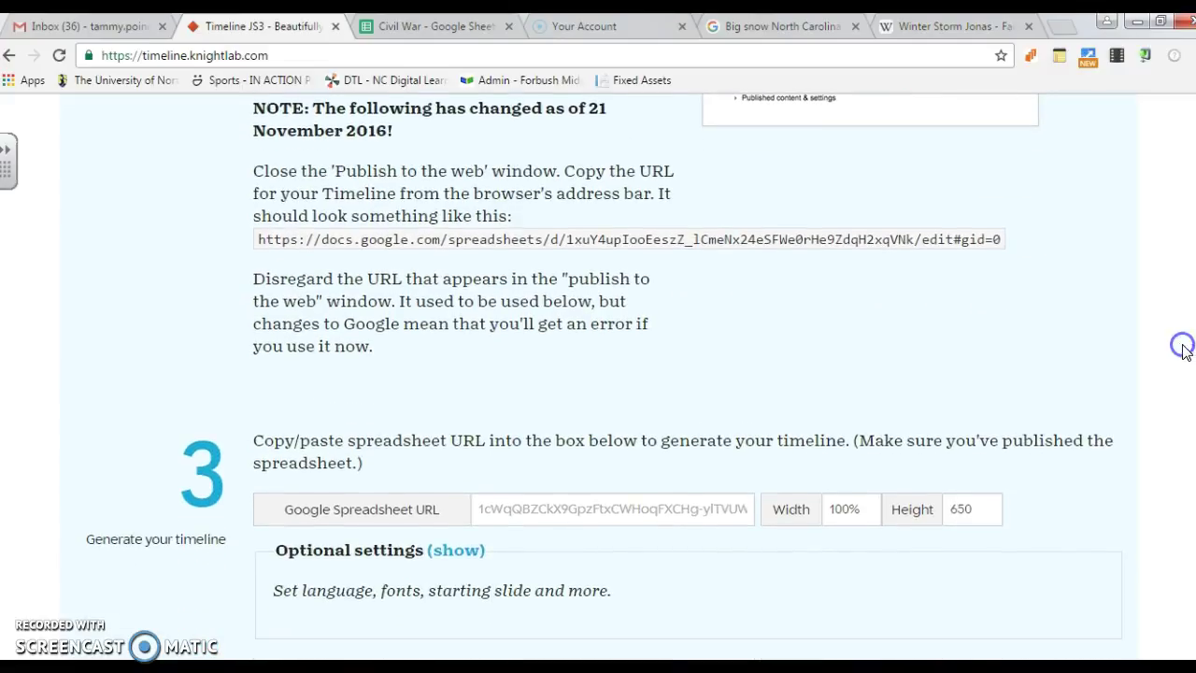
{"action": "left_click", "coordinate": [487, 513]}
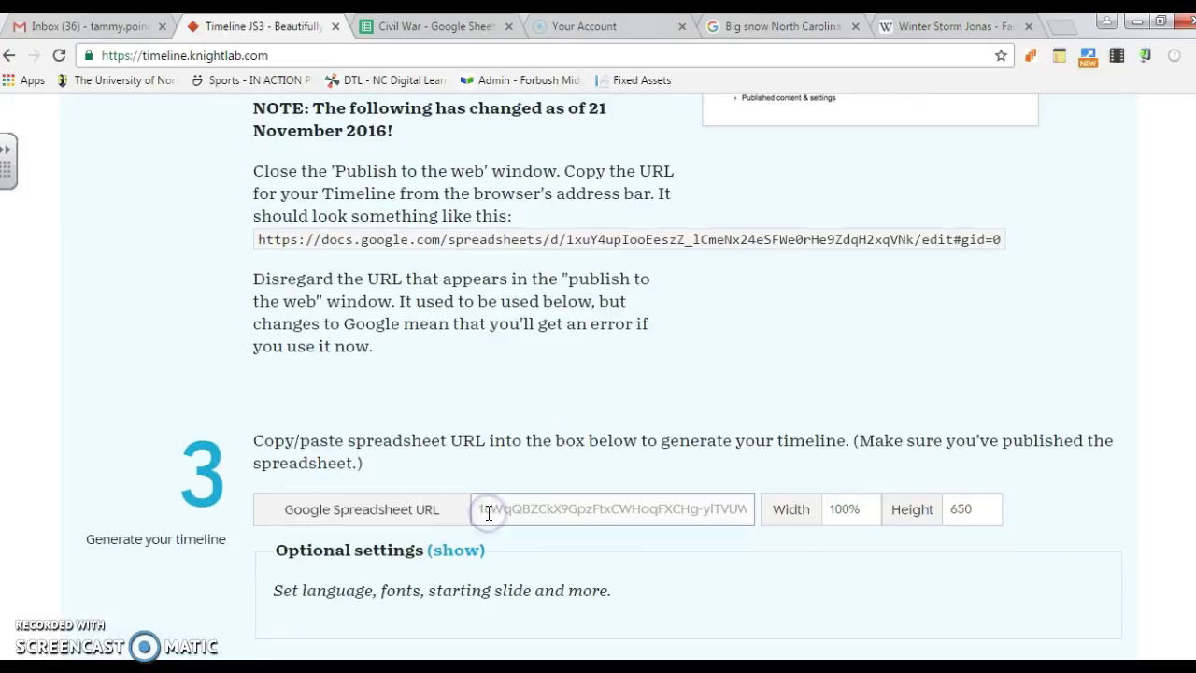
{"action": "key", "text": "ctrl+v"}
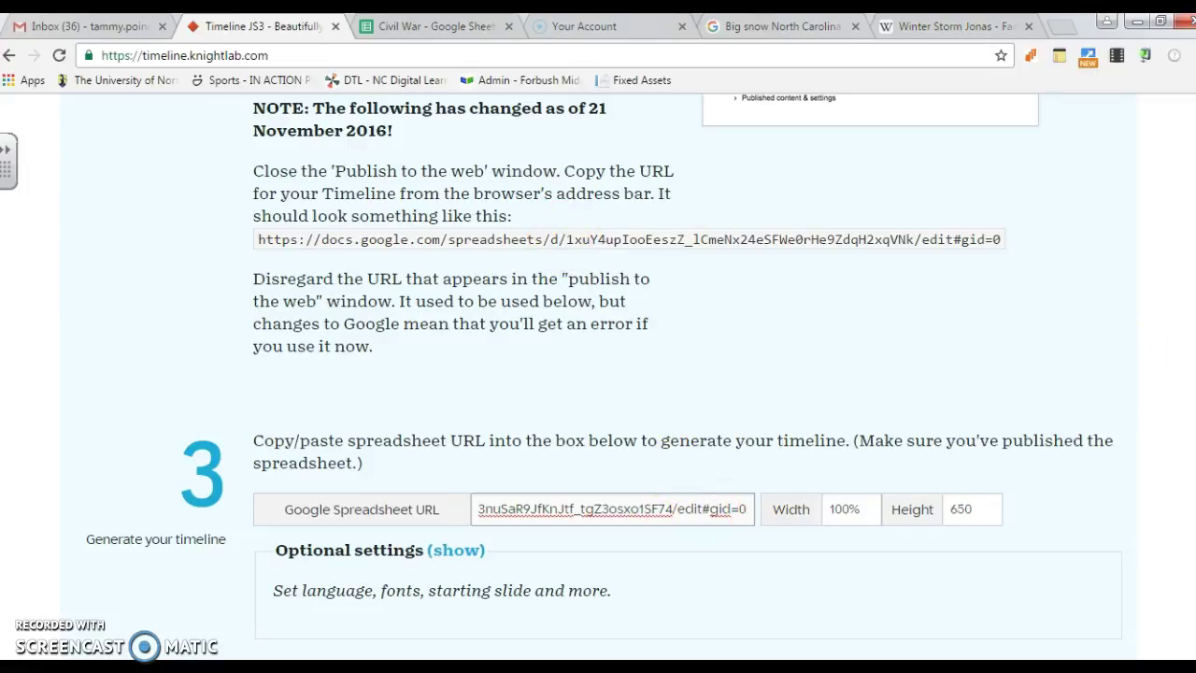
{"action": "scroll", "coordinate": [598, 373], "scroll_direction": "down", "scroll_amount": 5}
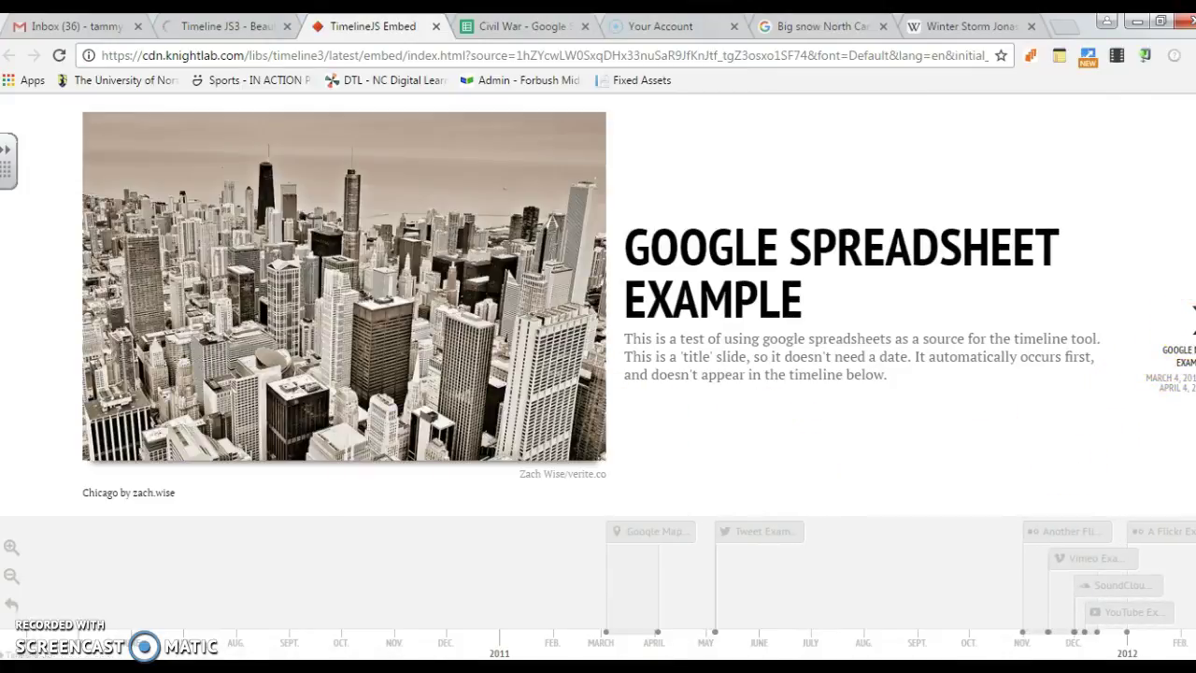
Page forward through the preview slides to Big Snow, then back to YouTube Example
{"action": "left_click", "coordinate": [1192, 317]}
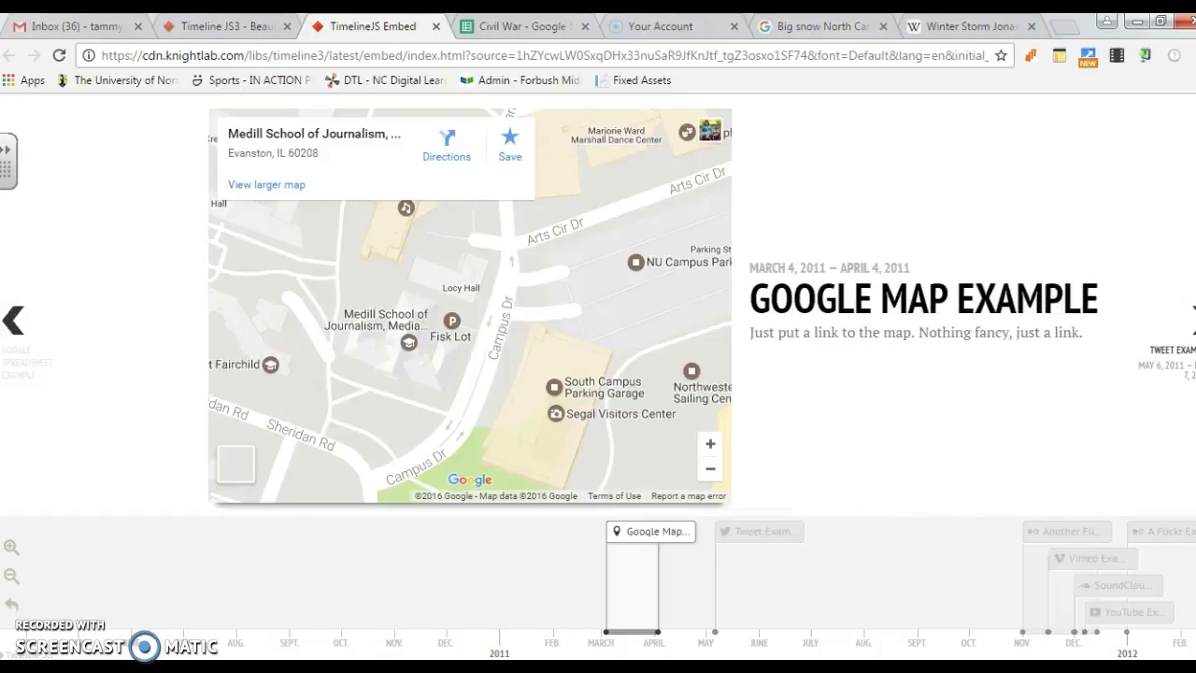
{"action": "left_click", "coordinate": [1094, 558]}
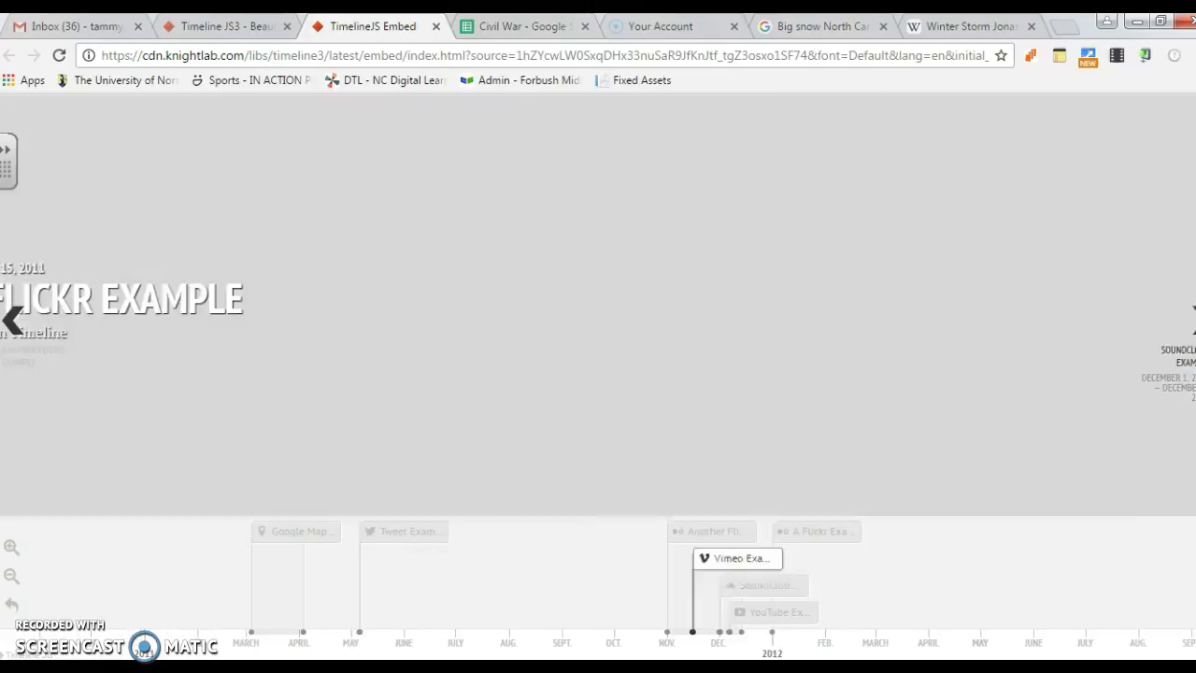
{"action": "left_click", "coordinate": [1192, 318]}
{"action": "left_click", "coordinate": [1192, 317]}
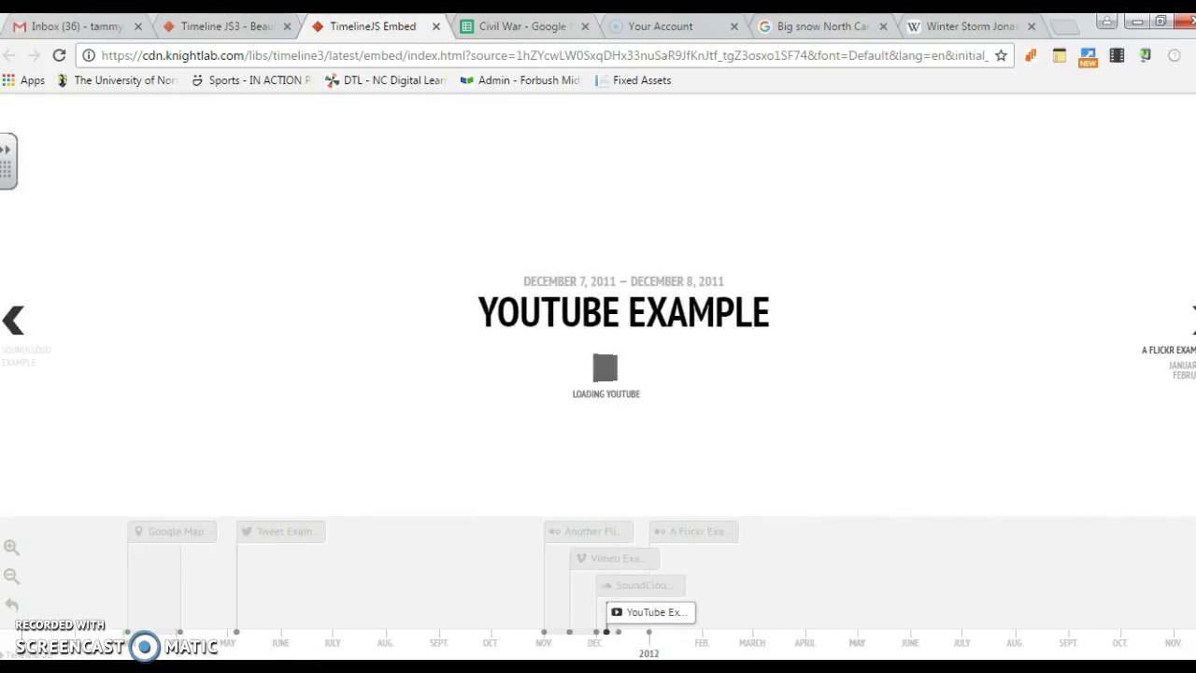
{"action": "left_click", "coordinate": [1192, 318]}
{"action": "left_click", "coordinate": [1192, 318]}
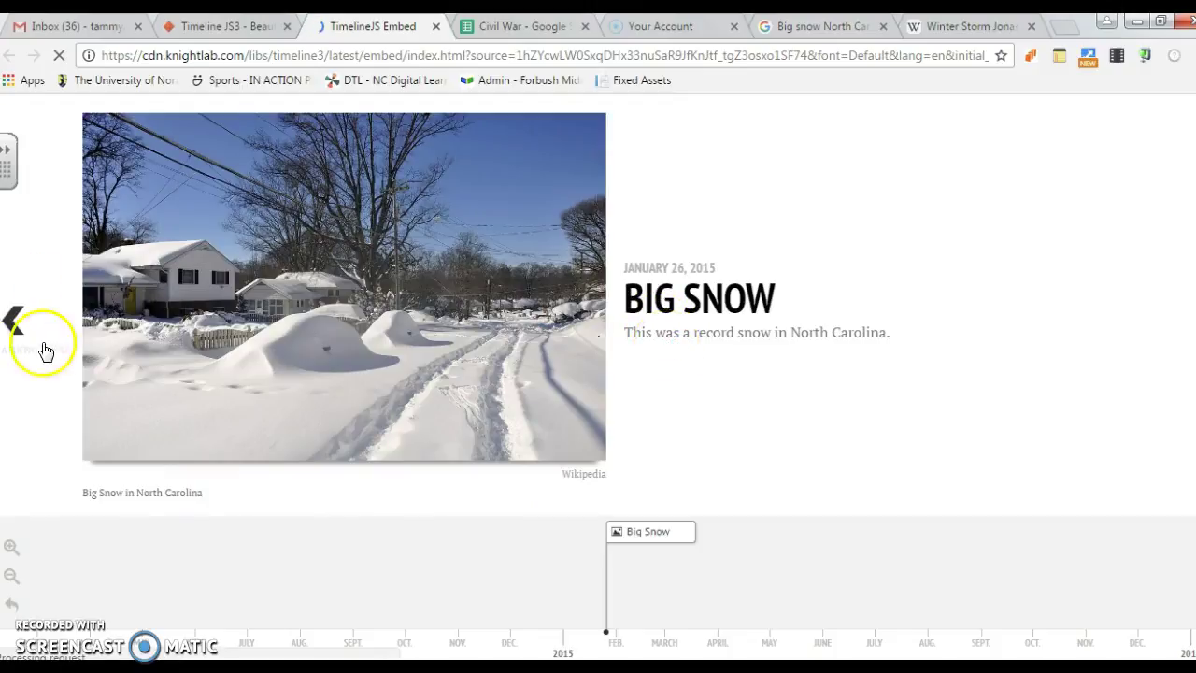
{"action": "left_click", "coordinate": [13, 319]}
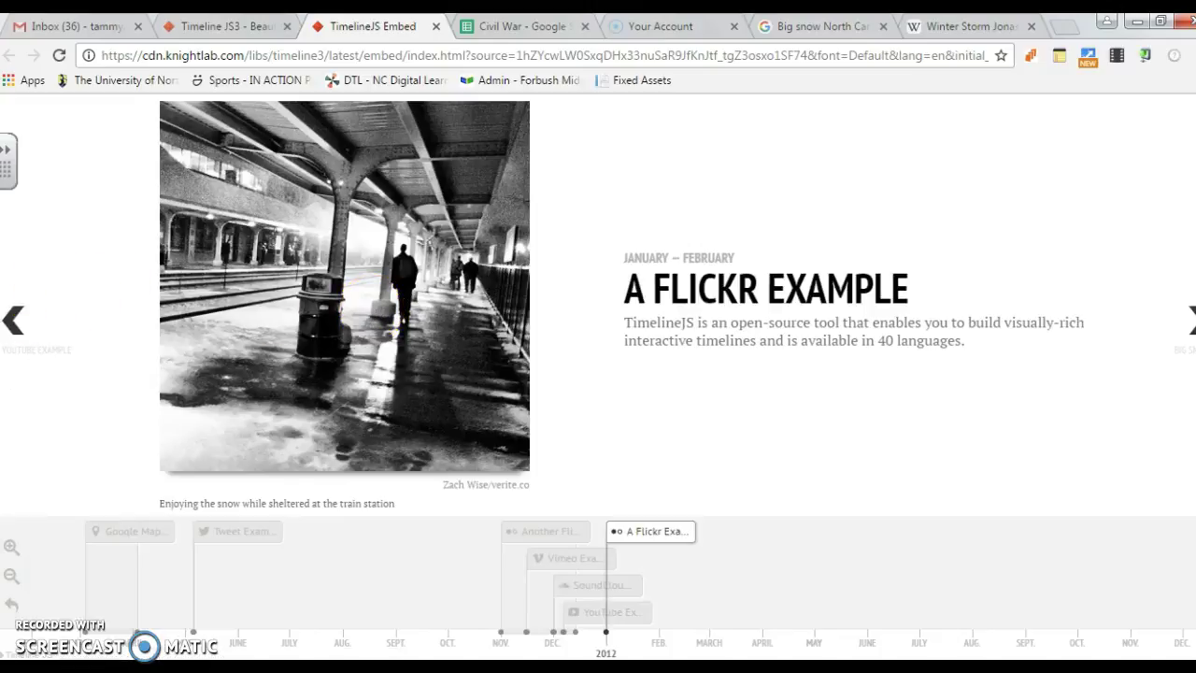
{"action": "left_click", "coordinate": [9, 319]}
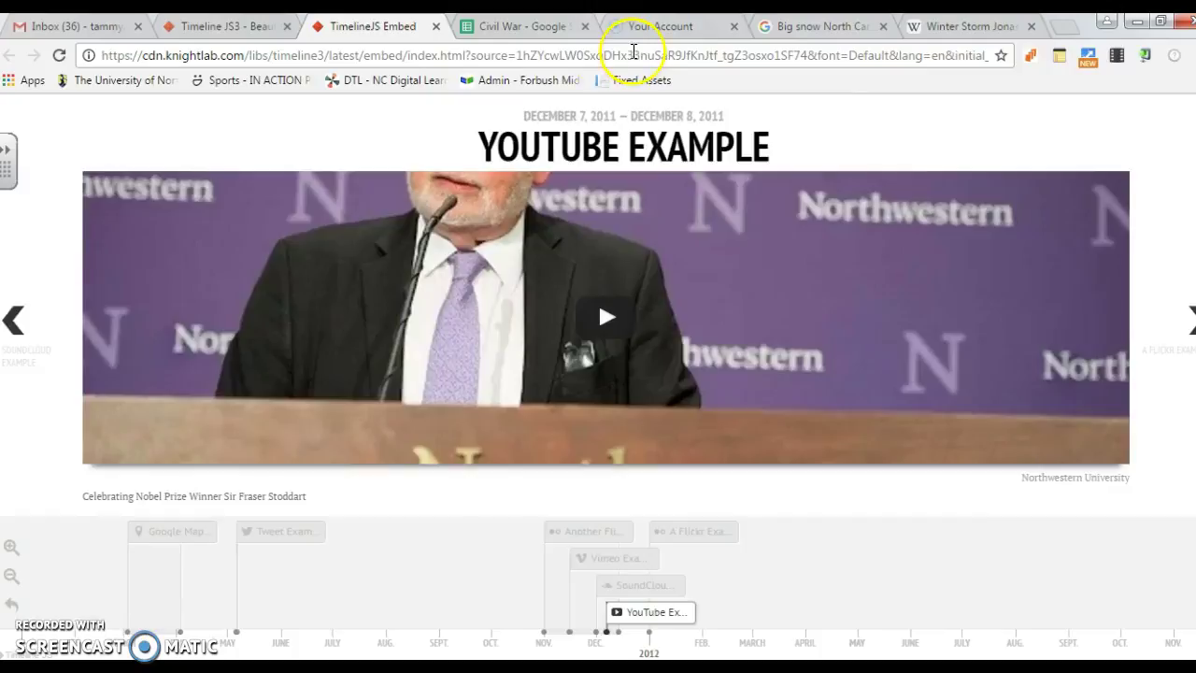
Close the Publish to the web dialog and select the YouTube link in L6
{"action": "left_click", "coordinate": [516, 26]}
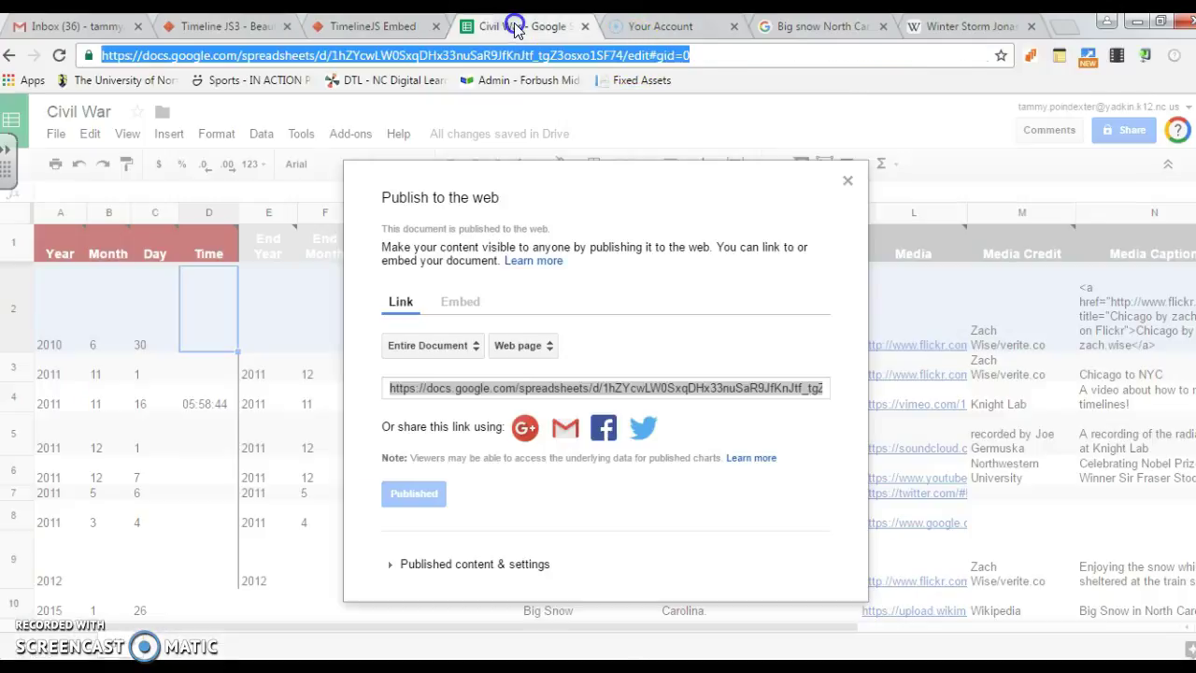
{"action": "left_click", "coordinate": [847, 180]}
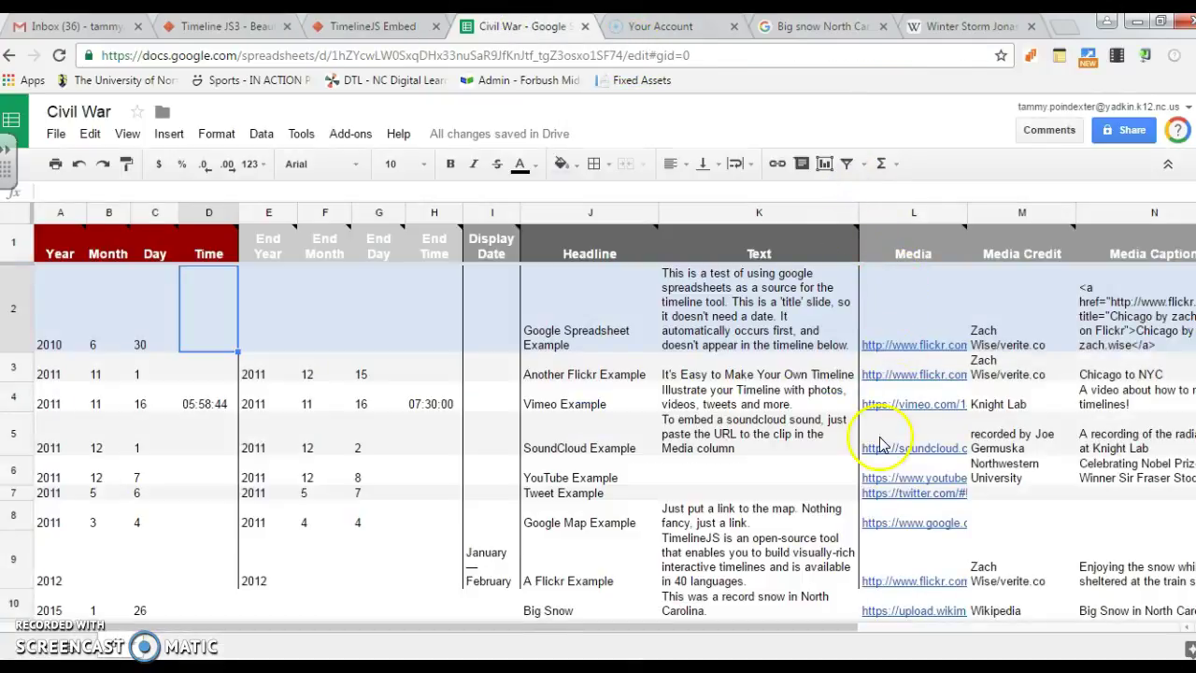
{"action": "left_click", "coordinate": [913, 479]}
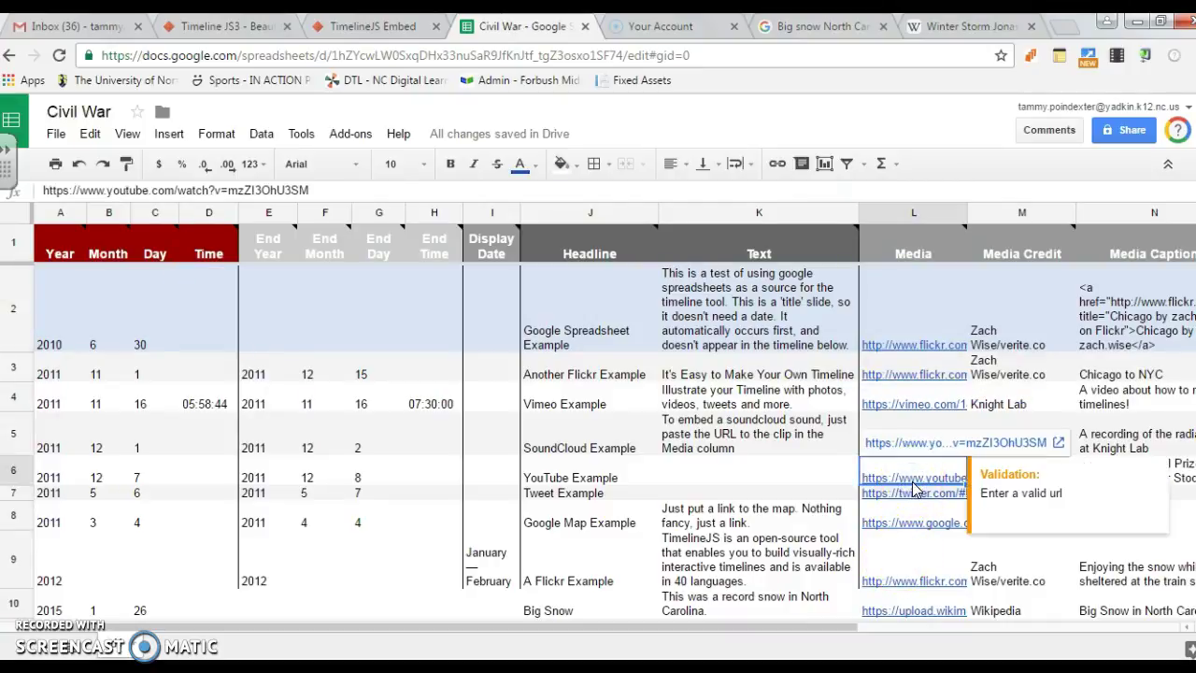
Select the TimelineJS preview's address, then return to the Civil War spreadsheet
{"action": "left_click", "coordinate": [374, 26]}
{"action": "left_click", "coordinate": [318, 58]}
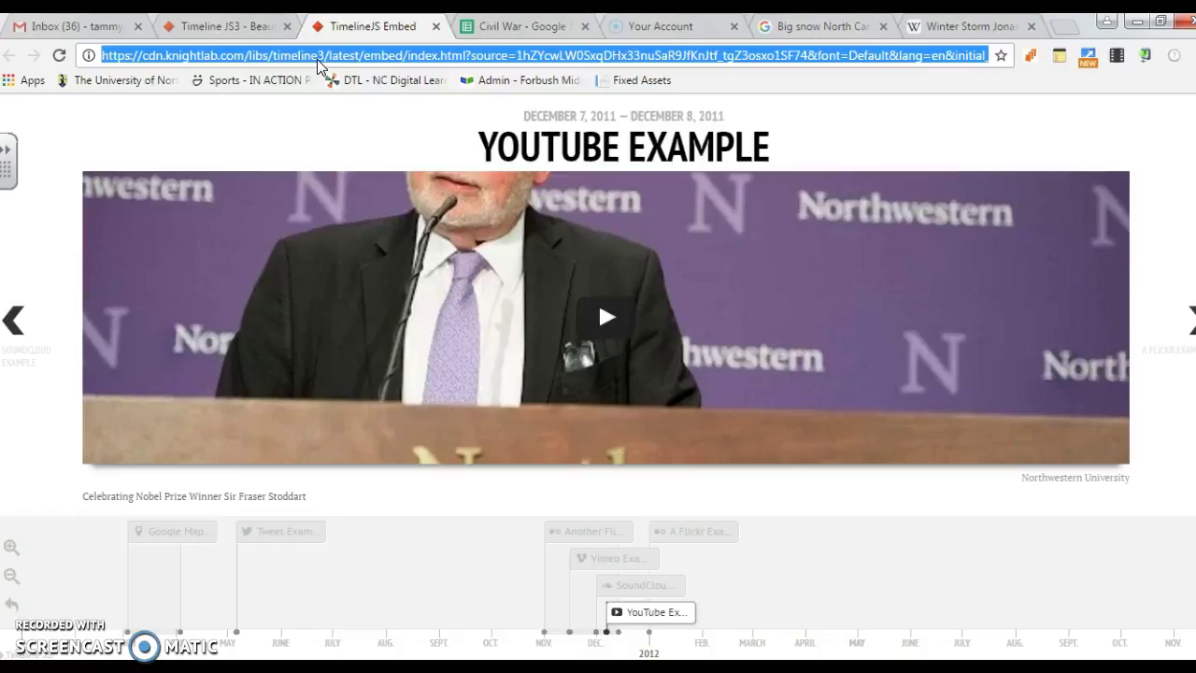
{"action": "left_click", "coordinate": [224, 27]}
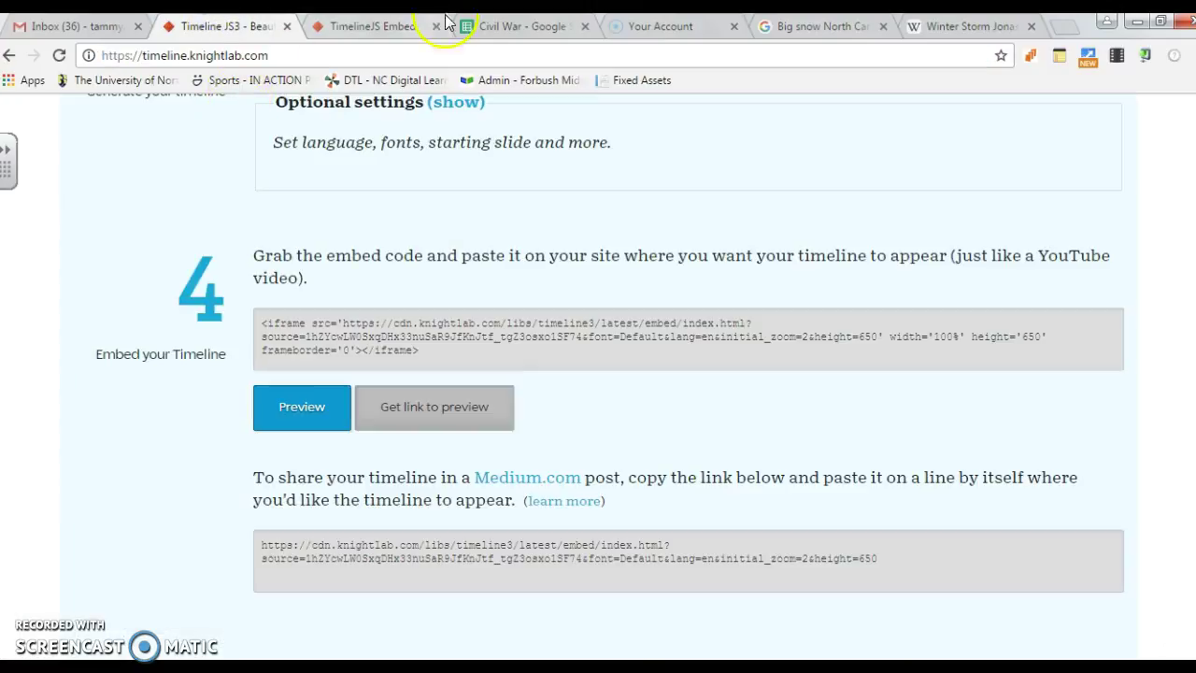
{"action": "left_click", "coordinate": [502, 28]}
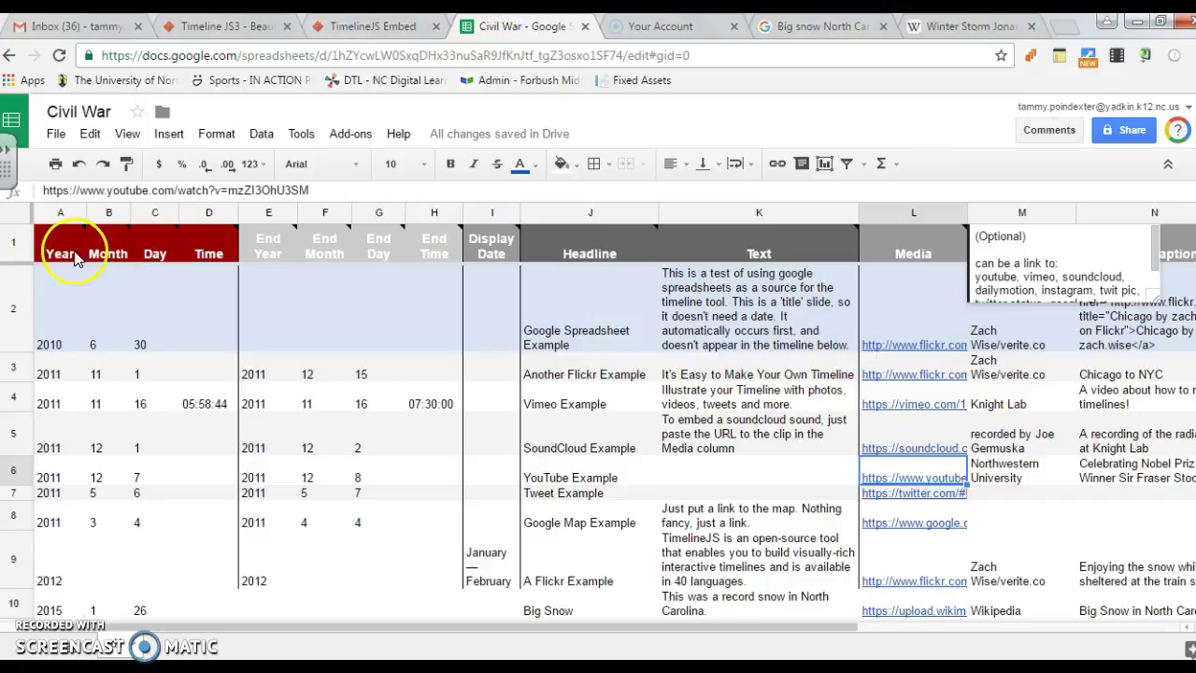
{"action": "mouse_move", "coordinate": [66, 247]}
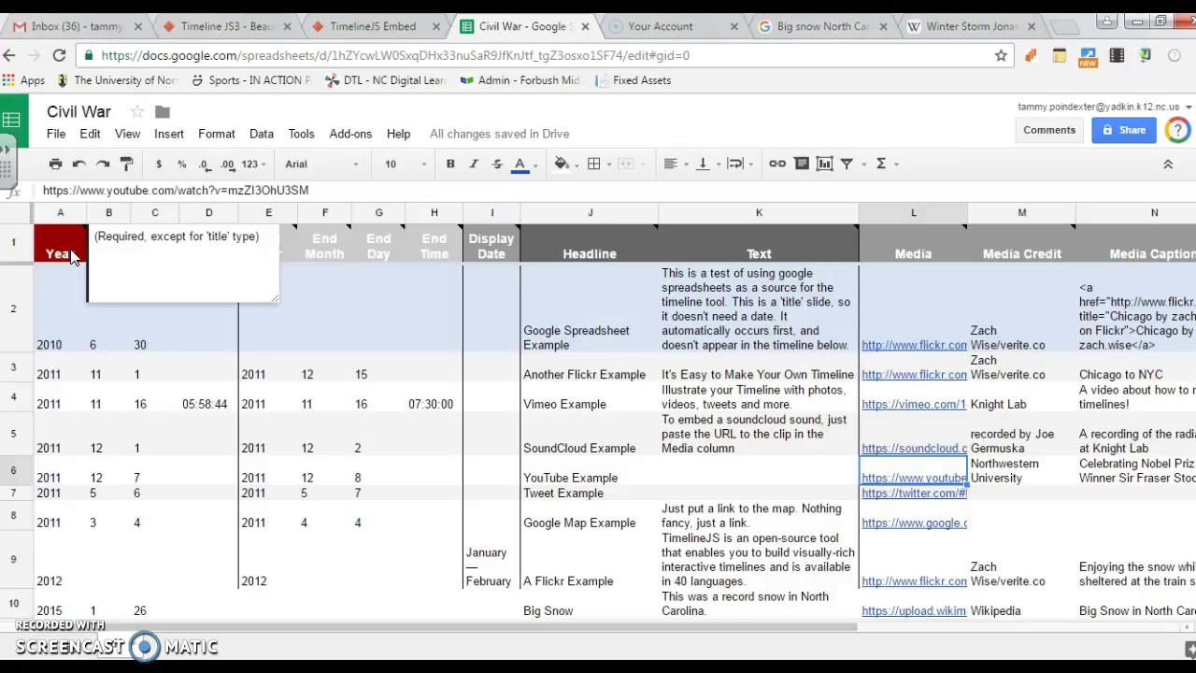
Post a comment on A1 containing the pasted TimelineJS preview link
{"action": "left_click", "coordinate": [71, 253]}
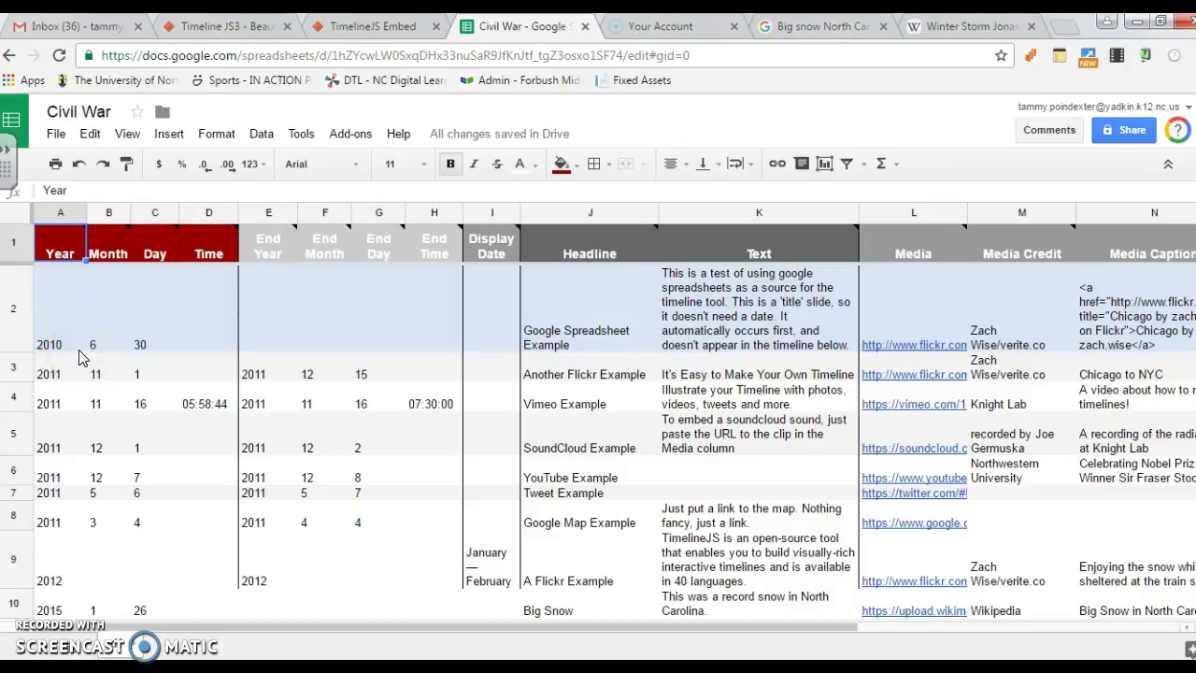
{"action": "left_click", "coordinate": [165, 135]}
{"action": "left_click", "coordinate": [182, 319]}
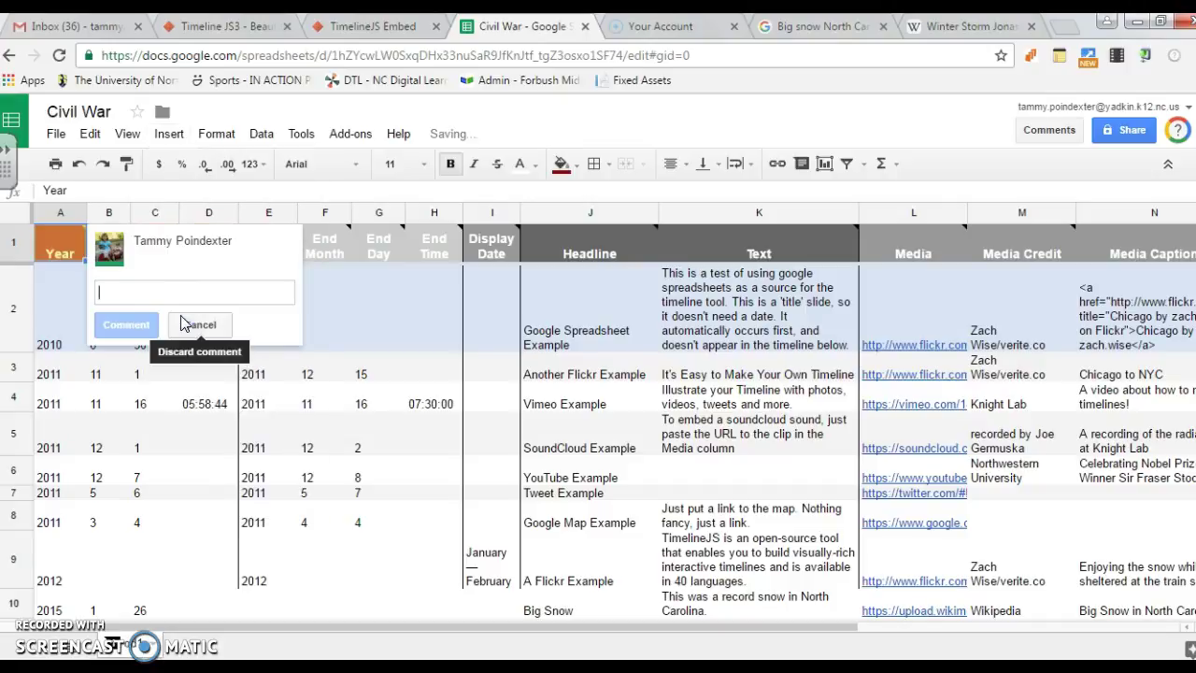
{"action": "type", "text": "https://cdn.knightlab.com/libs/timeline3/latest/embed/index.html?source=1hZYcwLW0SxqDHx33nuSaR9JfKnJtf_tgZ3osxo1SF74&font=Default&lang=en&initial_zoom=2&height=650"}
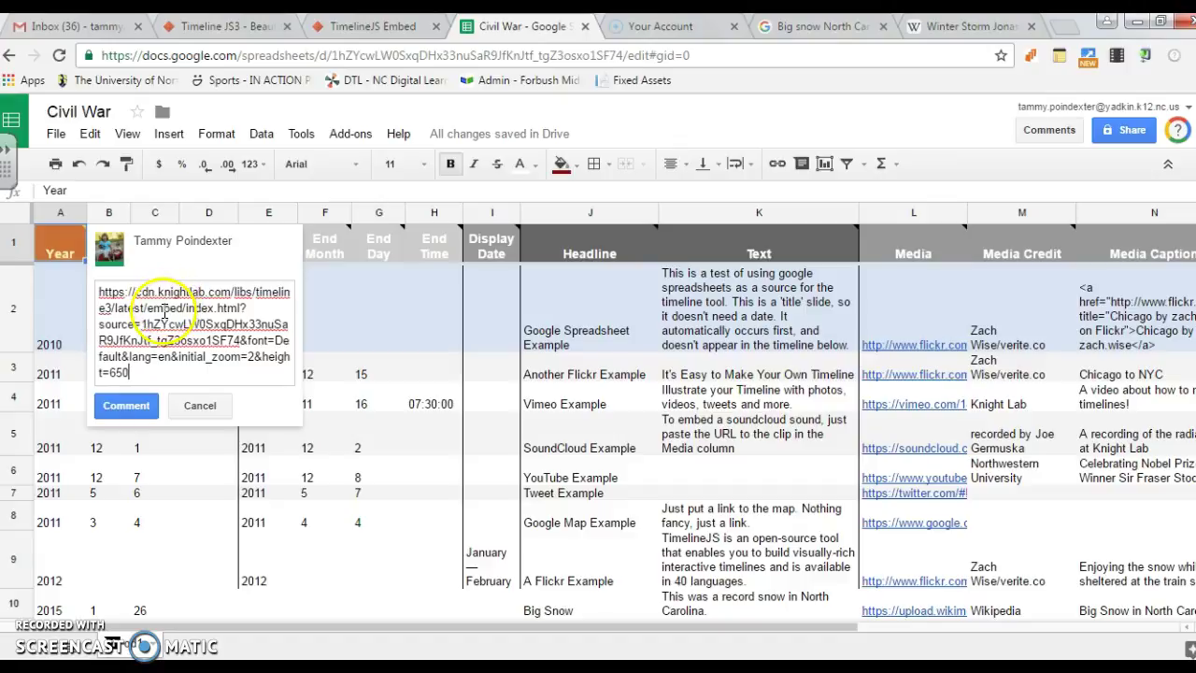
{"action": "left_click", "coordinate": [360, 27]}
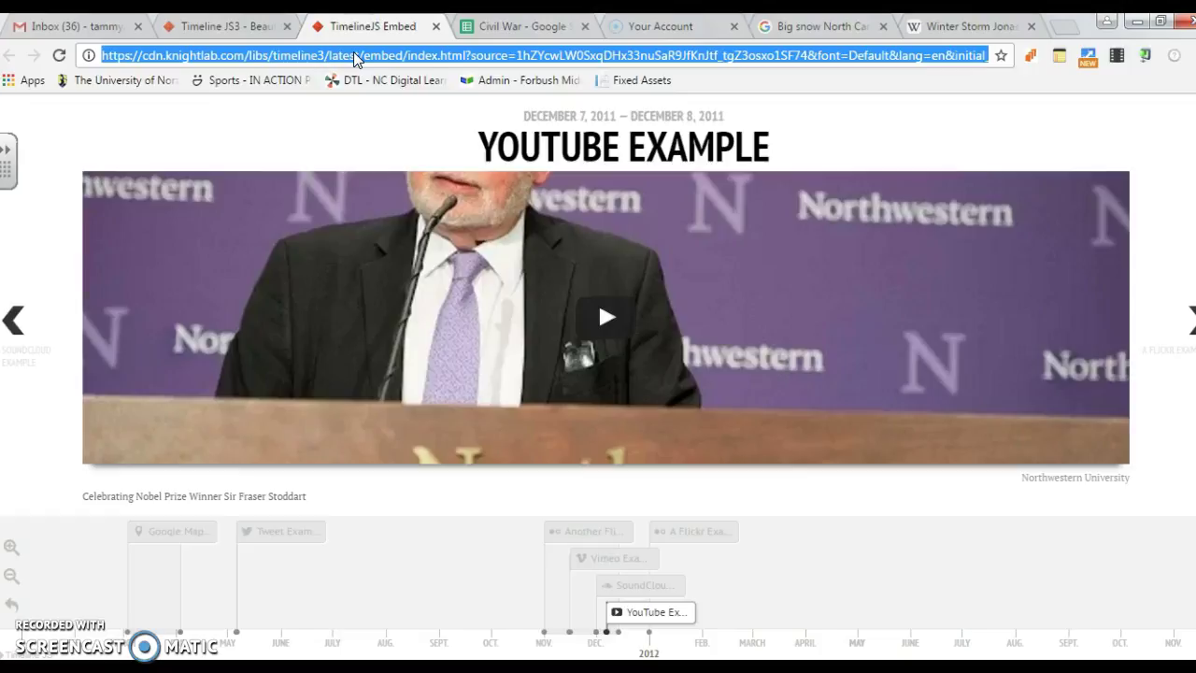
{"action": "left_click", "coordinate": [541, 28]}
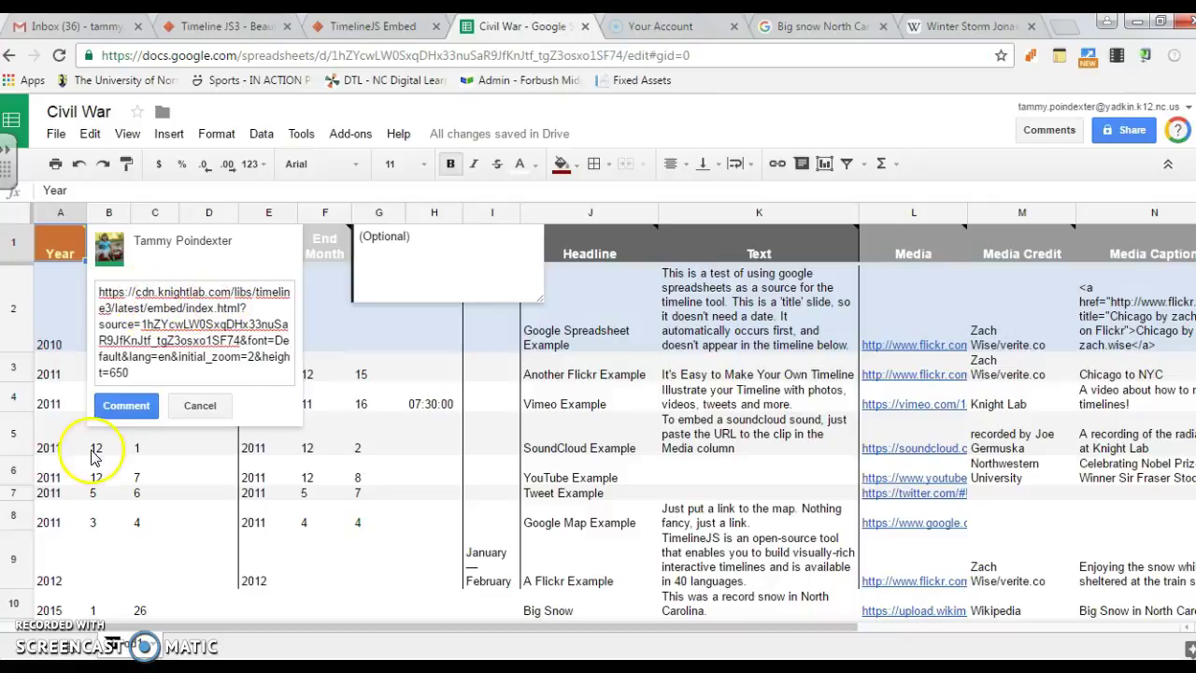
{"action": "left_click", "coordinate": [126, 405]}
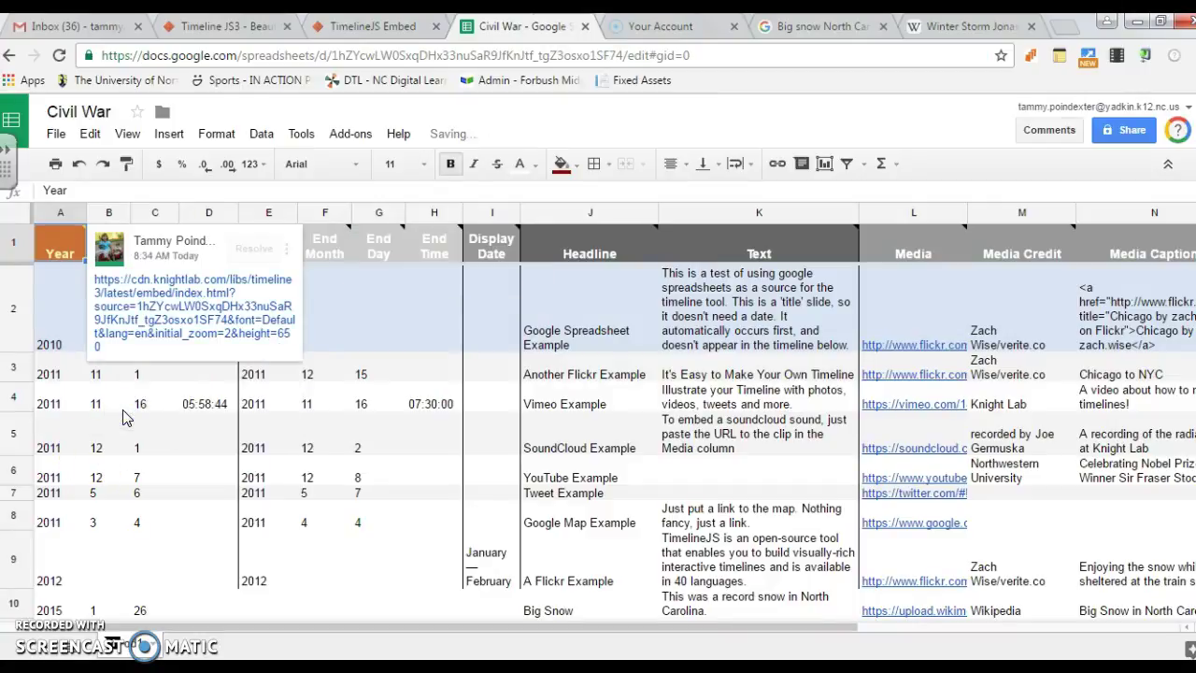
{"action": "left_click", "coordinate": [135, 472]}
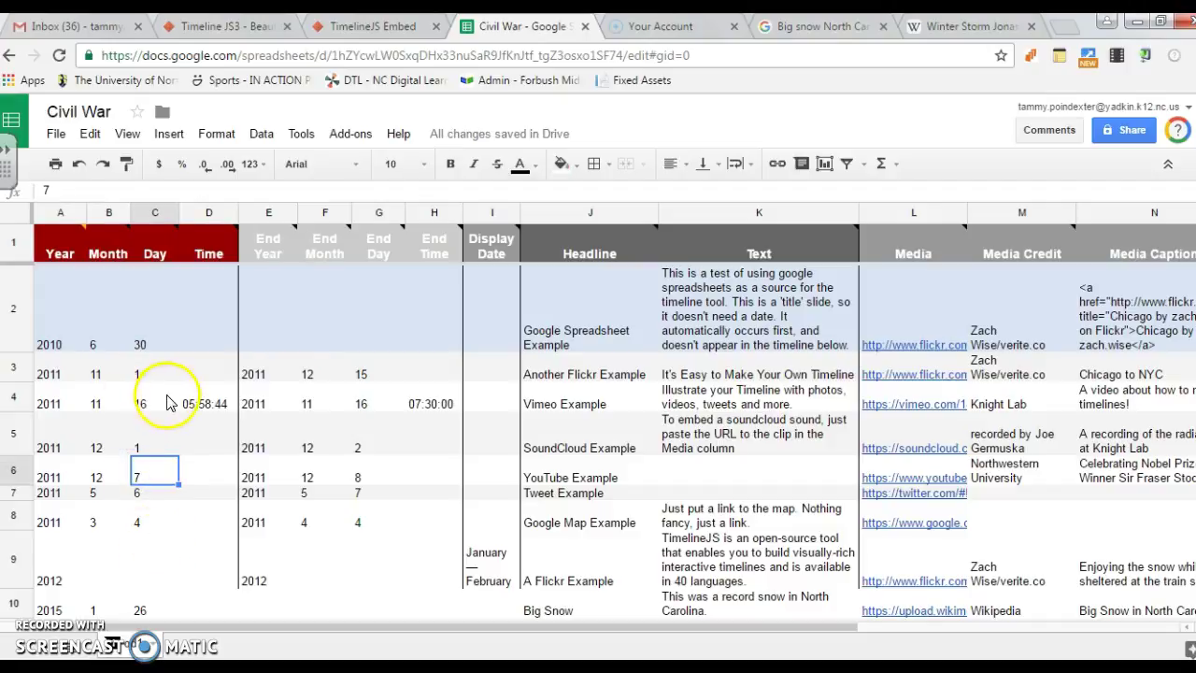
Replace J3's headline with 'Civil War' and set K3 to 'Here is a video on the Civil War.'
{"action": "left_click", "coordinate": [596, 374]}
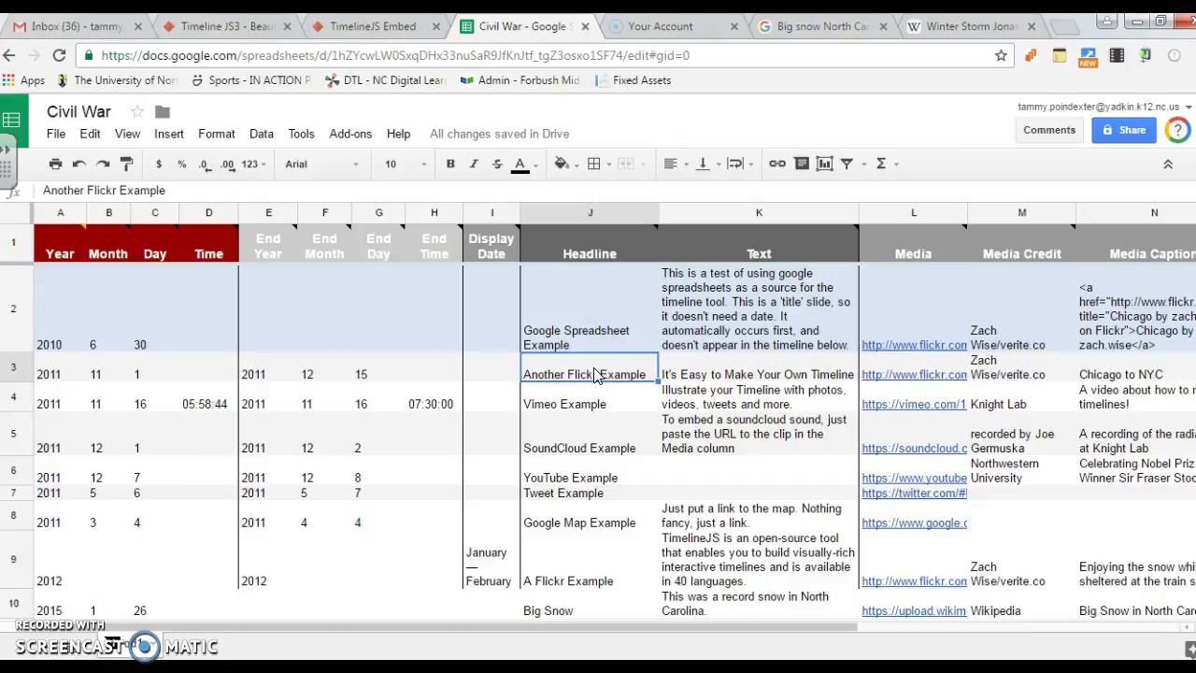
{"action": "type", "text": "You"}
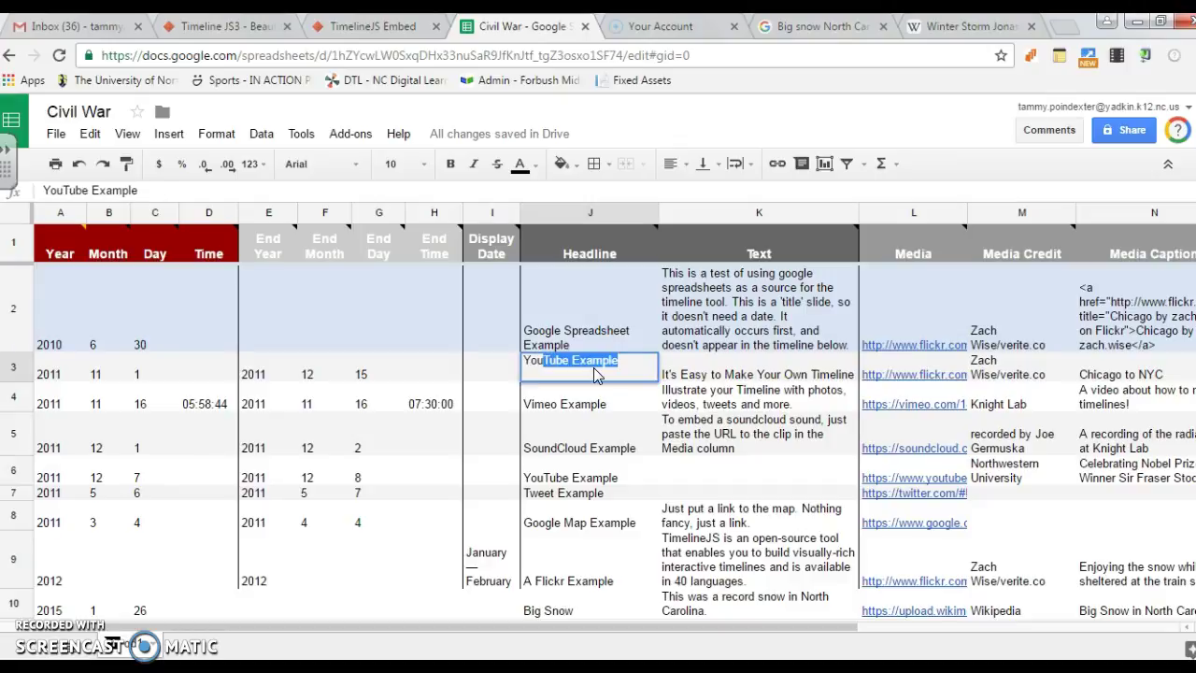
{"action": "key", "text": "BackSpace"}
{"action": "key", "text": "BackSpace"}
{"action": "key", "text": "BackSpace"}
{"action": "key", "text": "BackSpace"}
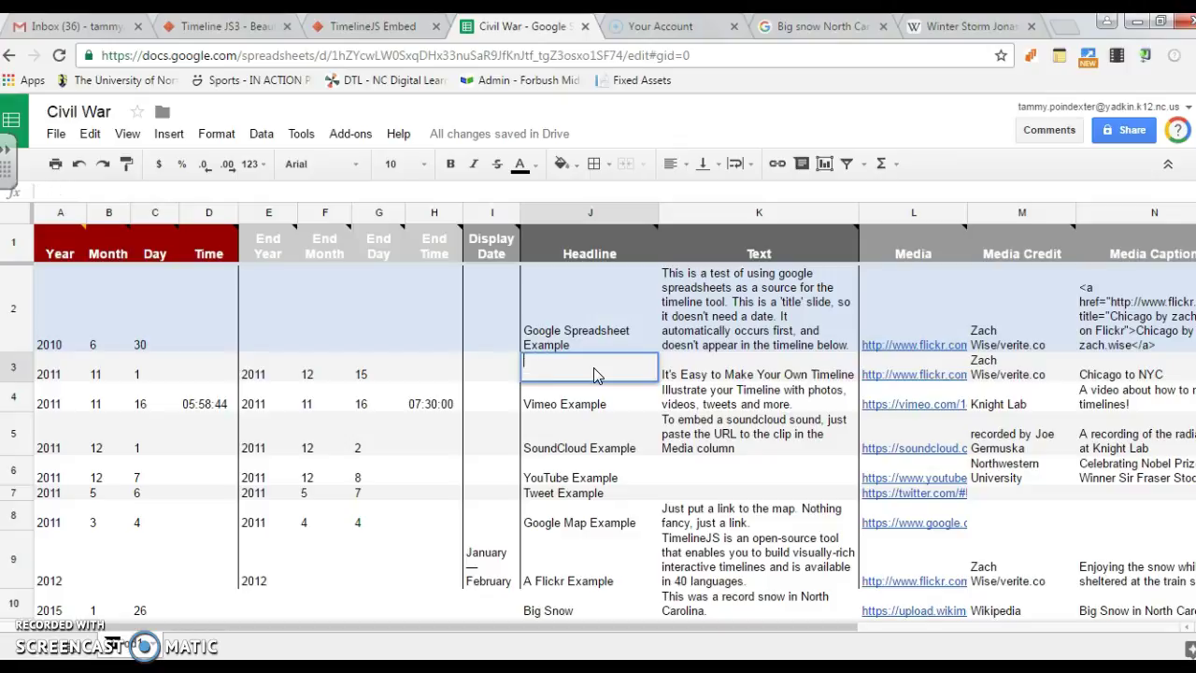
{"action": "type", "text": "Civil War"}
{"action": "key", "text": "Tab"}
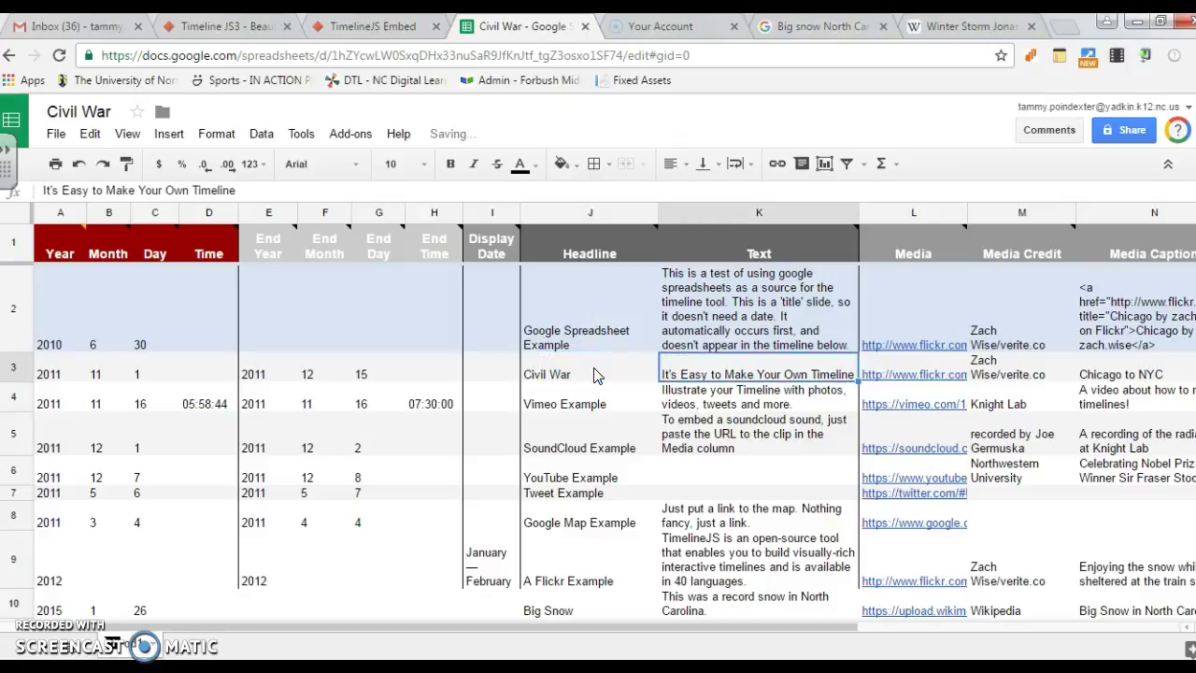
{"action": "type", "text": "Her e"}
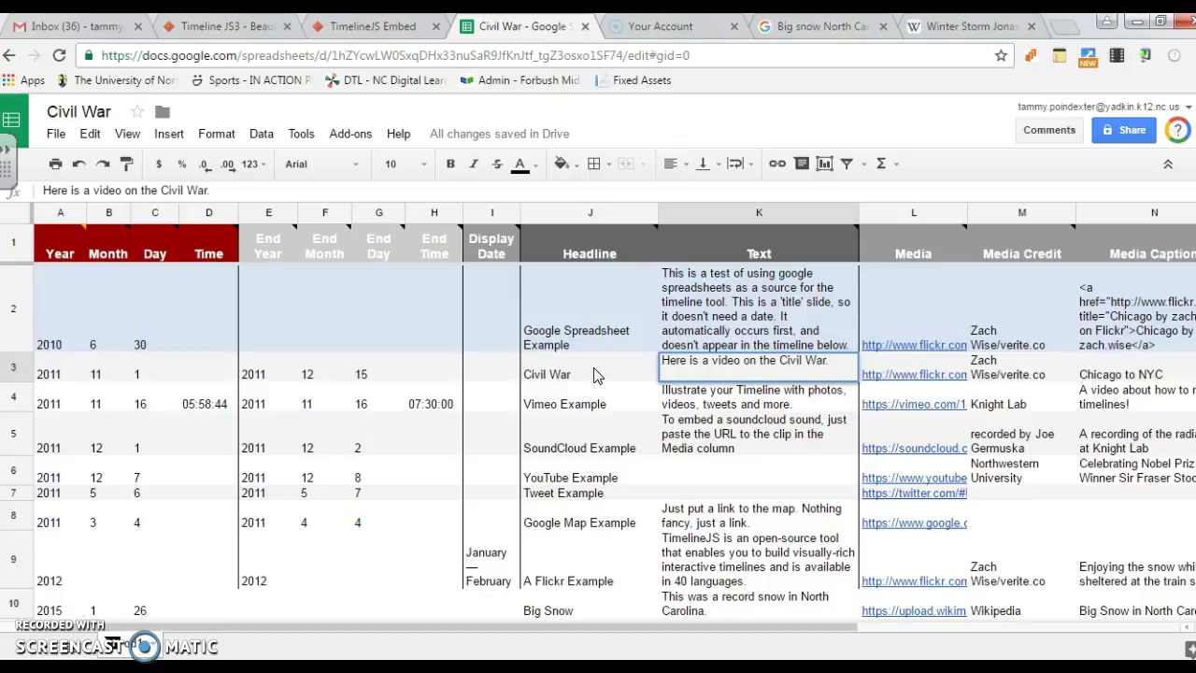
{"action": "key", "text": "Tab"}
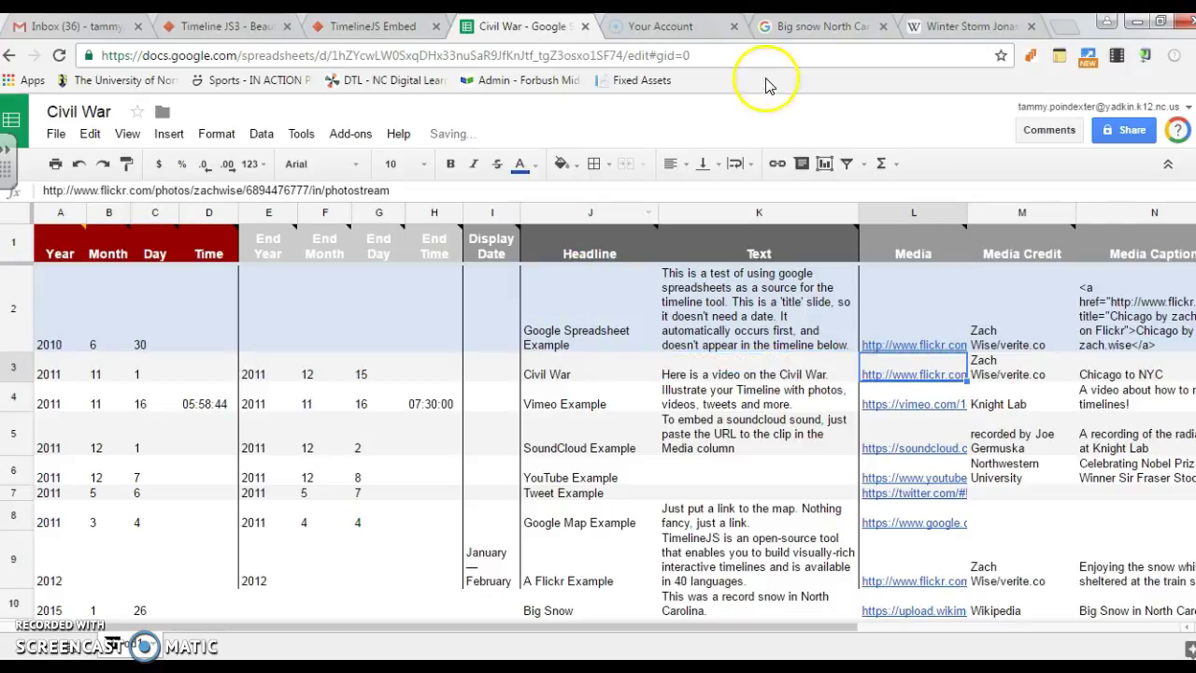
Go to the YouTube site by searching the web for 'youtube'
{"action": "left_click", "coordinate": [835, 24]}
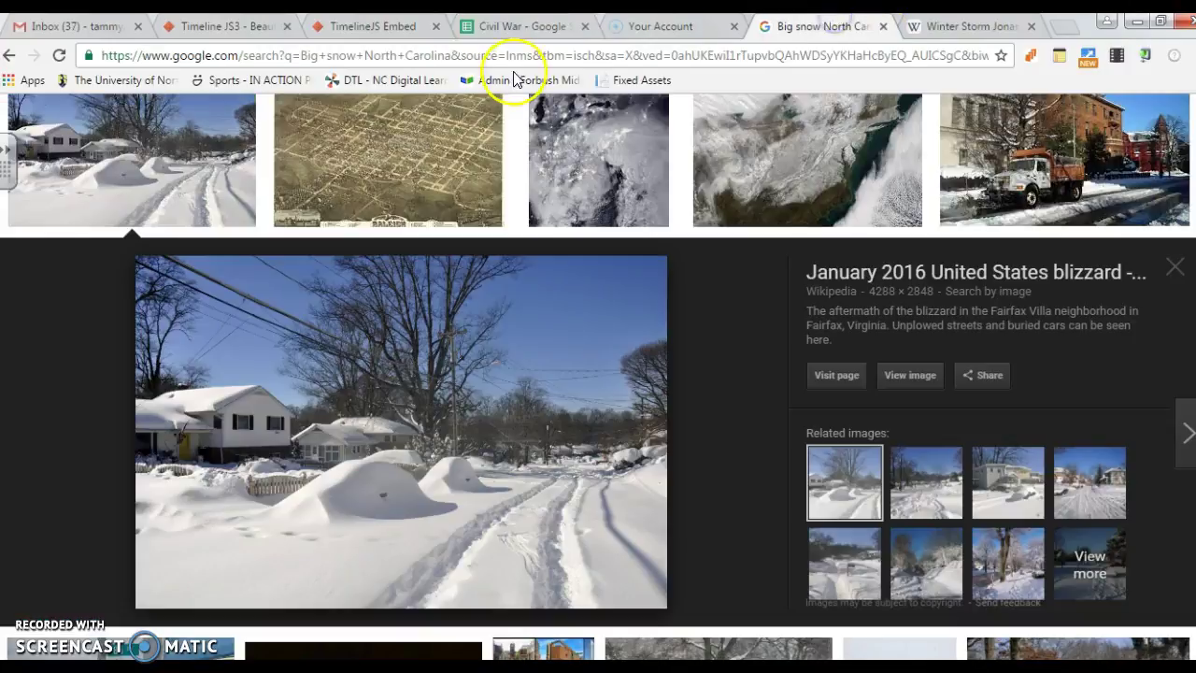
{"action": "left_click", "coordinate": [488, 55]}
{"action": "type", "text": "youtube"}
{"action": "key", "text": "Return"}
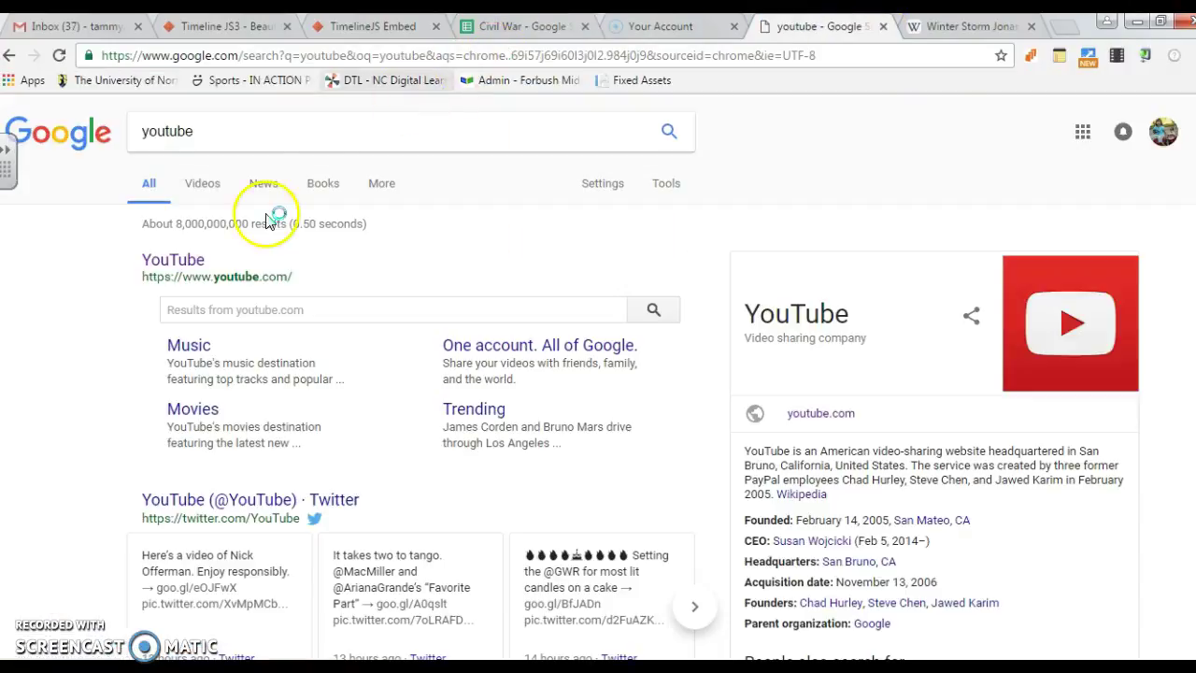
{"action": "left_click", "coordinate": [179, 262]}
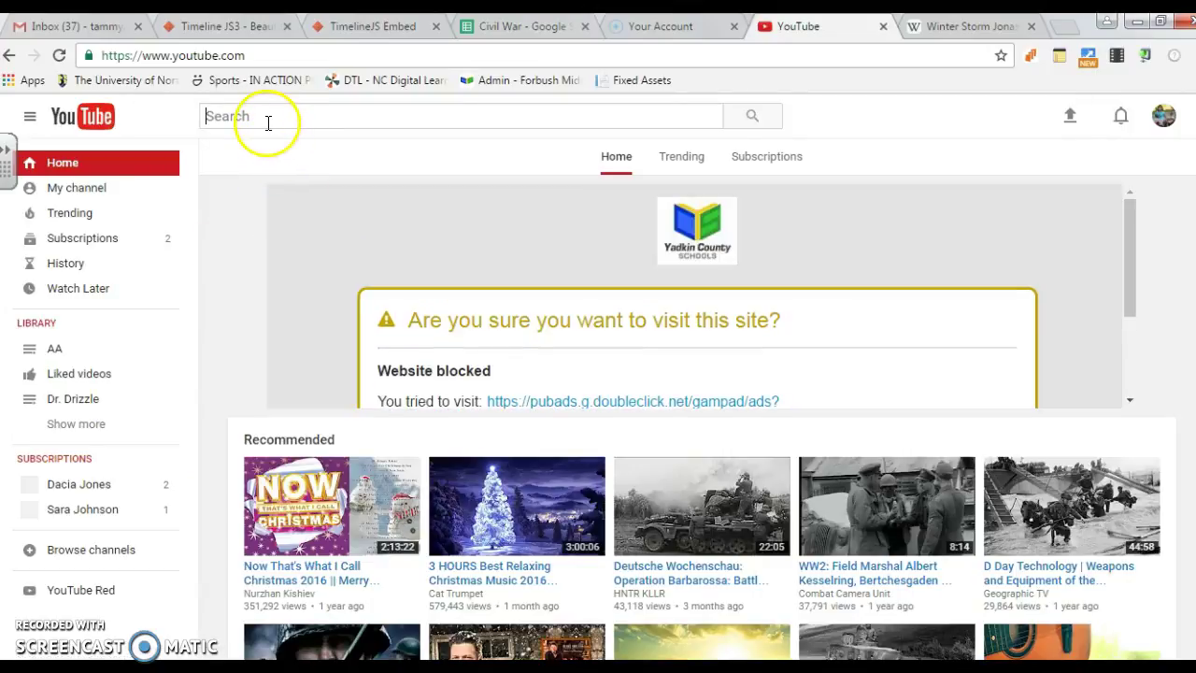
Search YouTube for 'civil war', open the Complete History documentary, pause it and select its URL
{"action": "type", "text": "civil war"}
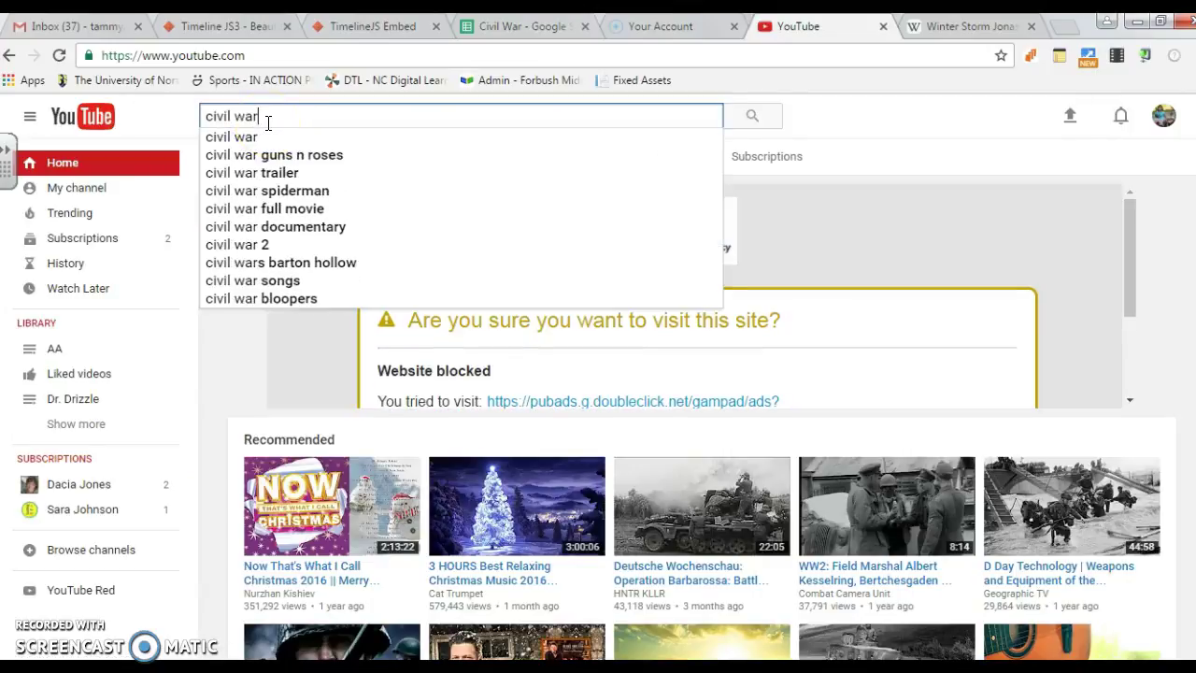
{"action": "key", "text": "Return"}
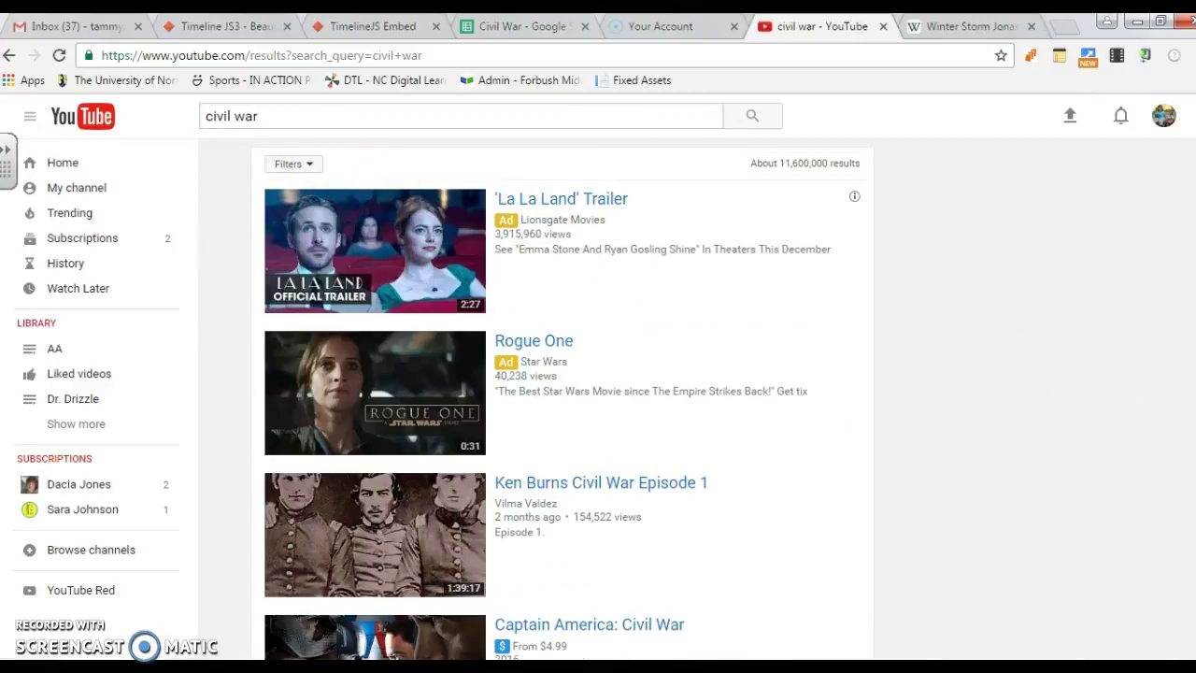
{"action": "scroll", "coordinate": [561, 402], "scroll_direction": "down", "scroll_amount": 5}
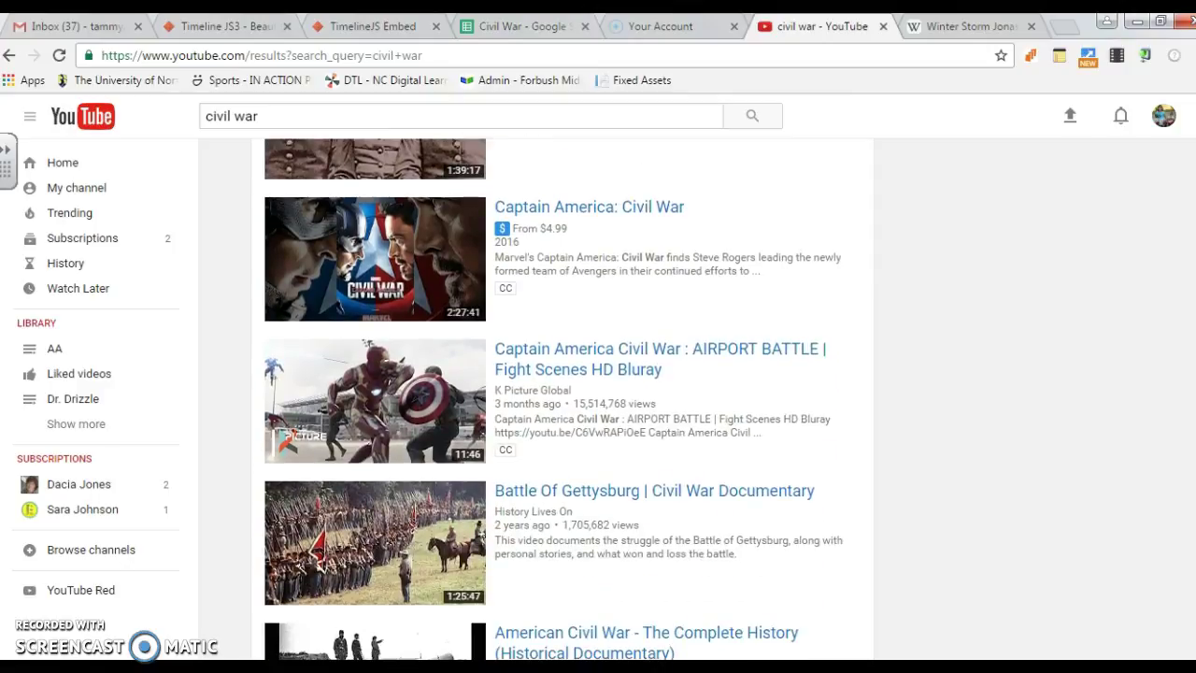
{"action": "scroll", "coordinate": [561, 402], "scroll_direction": "down", "scroll_amount": 4}
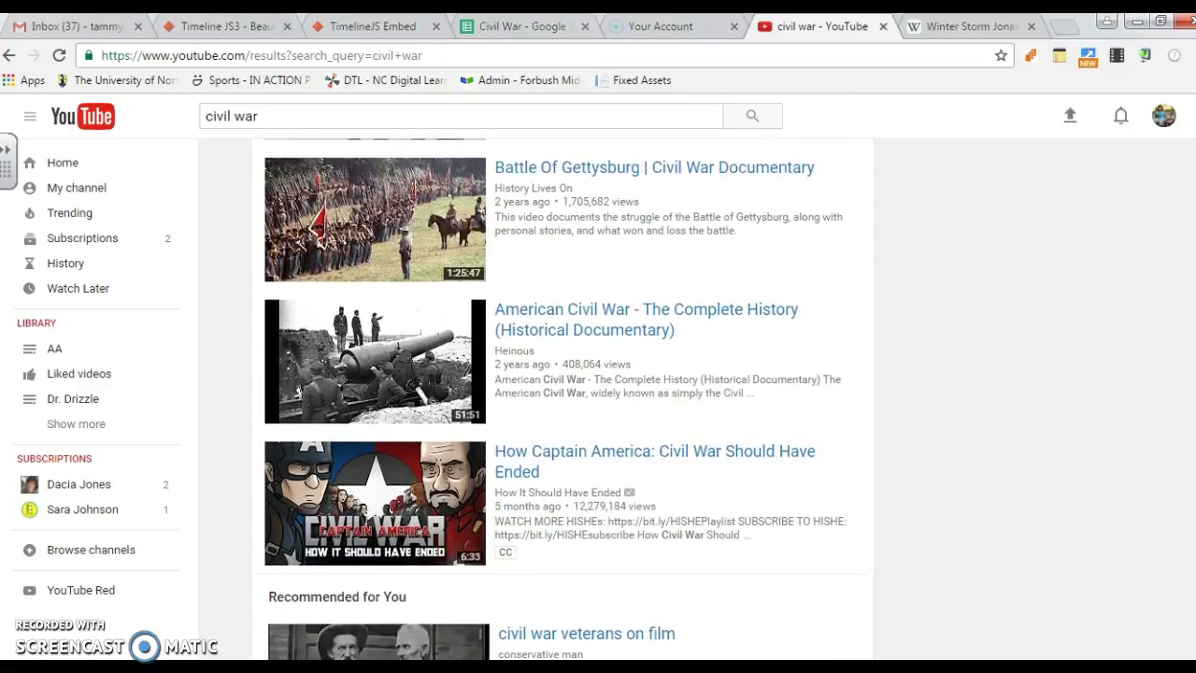
{"action": "scroll", "coordinate": [613, 238], "scroll_direction": "down", "scroll_amount": 1}
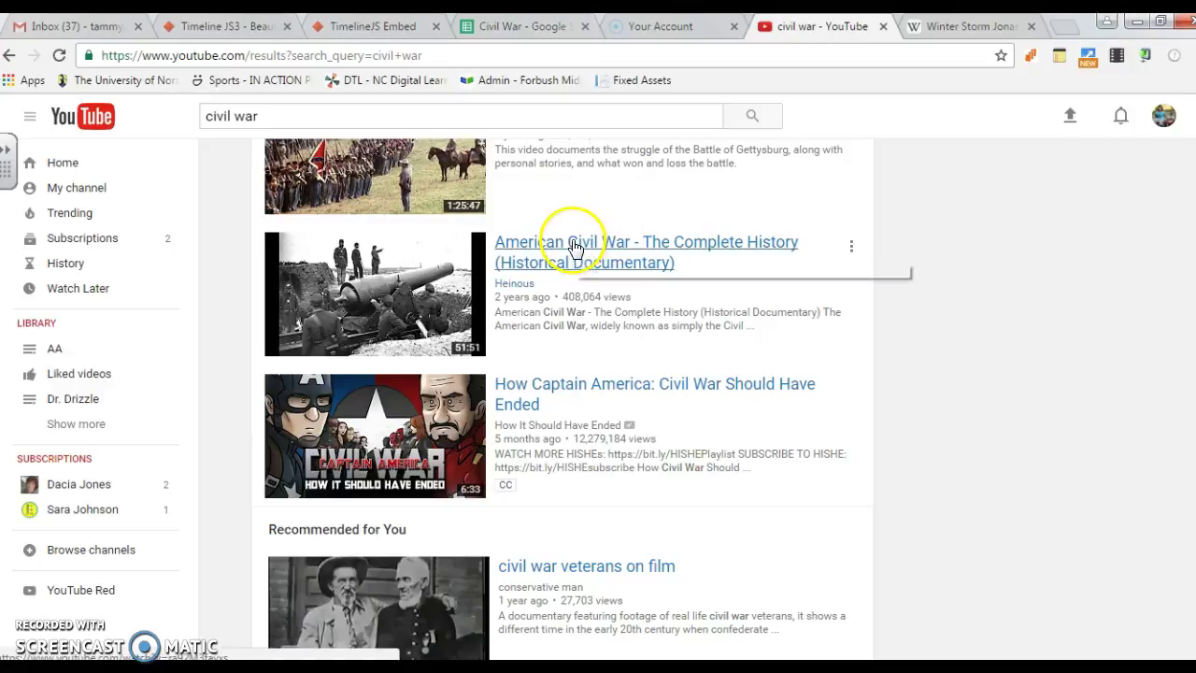
{"action": "left_click", "coordinate": [570, 242]}
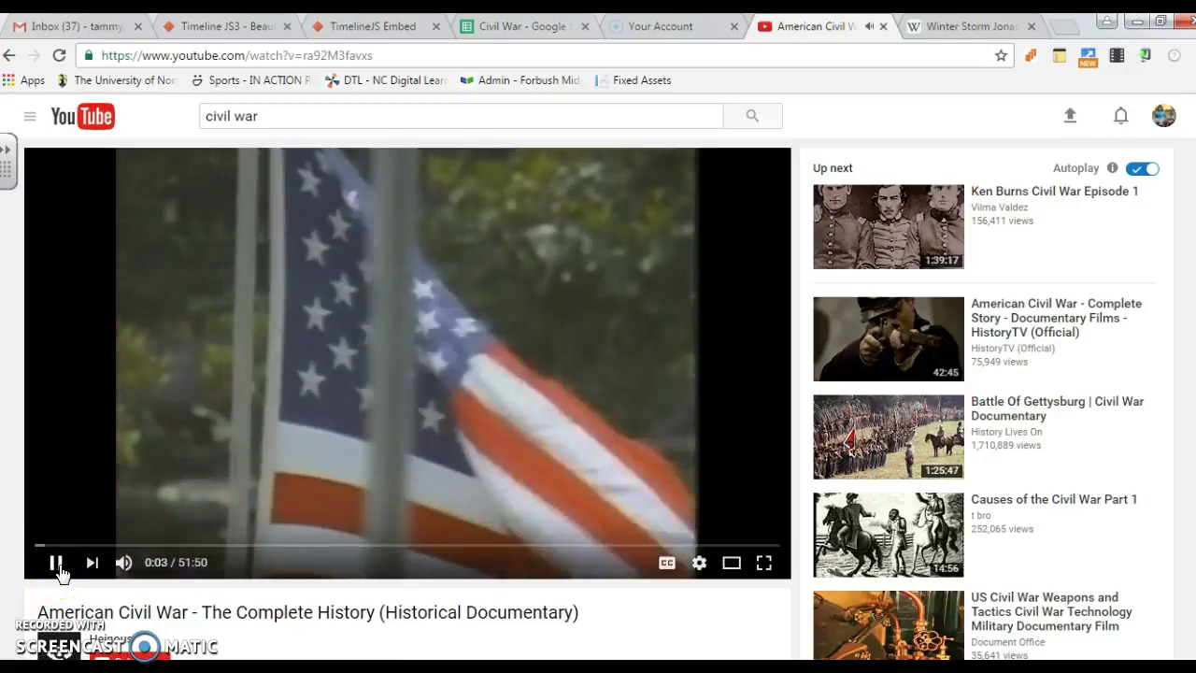
{"action": "left_click", "coordinate": [223, 343]}
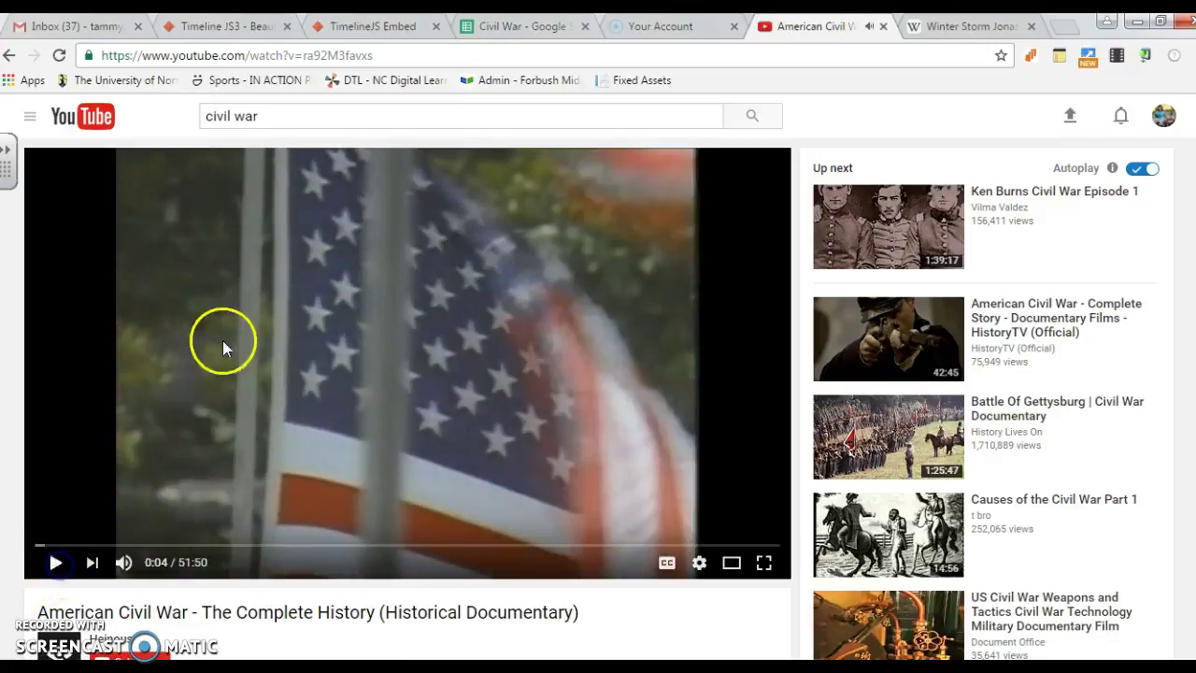
{"action": "left_click", "coordinate": [385, 59]}
{"action": "key", "text": "ctrl+c"}
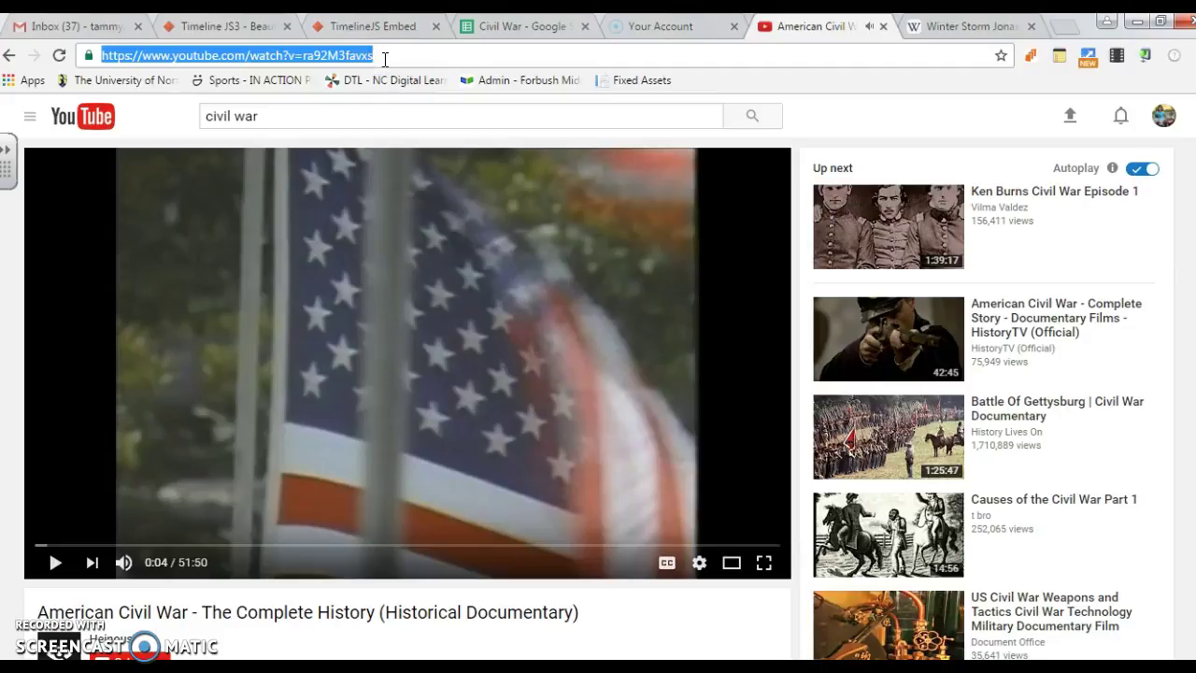
Paste the YouTube documentary link into Media cell L3, then check the Vimeo and SoundCloud links below
{"action": "left_click", "coordinate": [518, 26]}
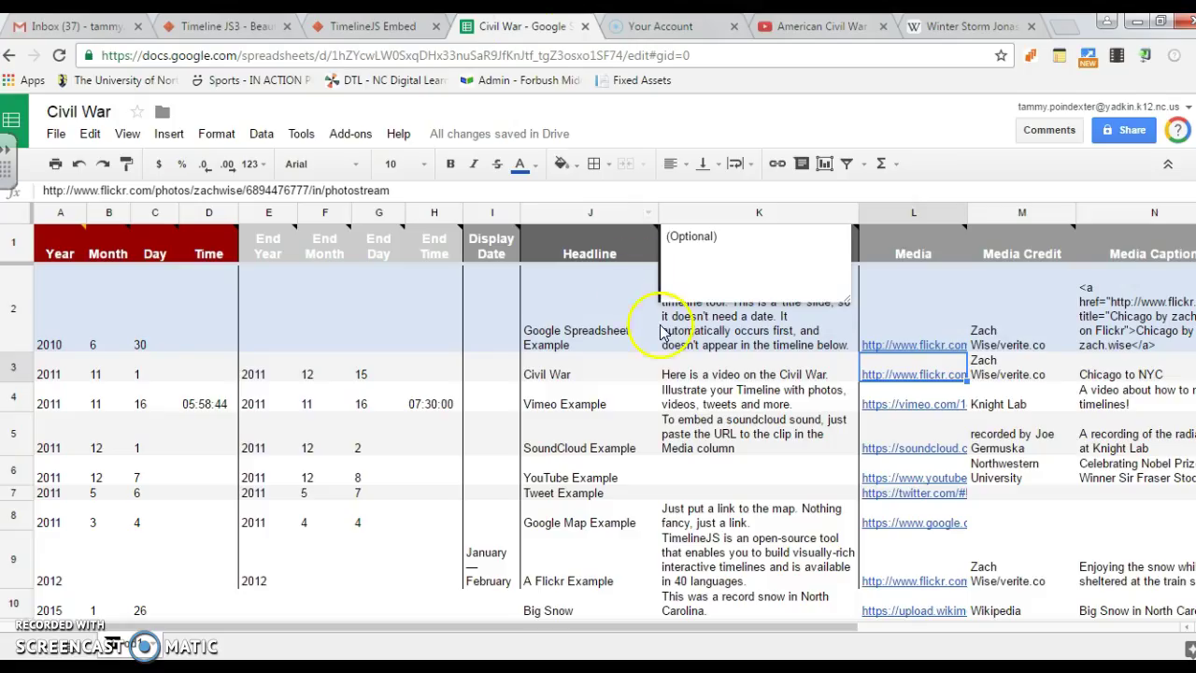
{"action": "left_click", "coordinate": [882, 374]}
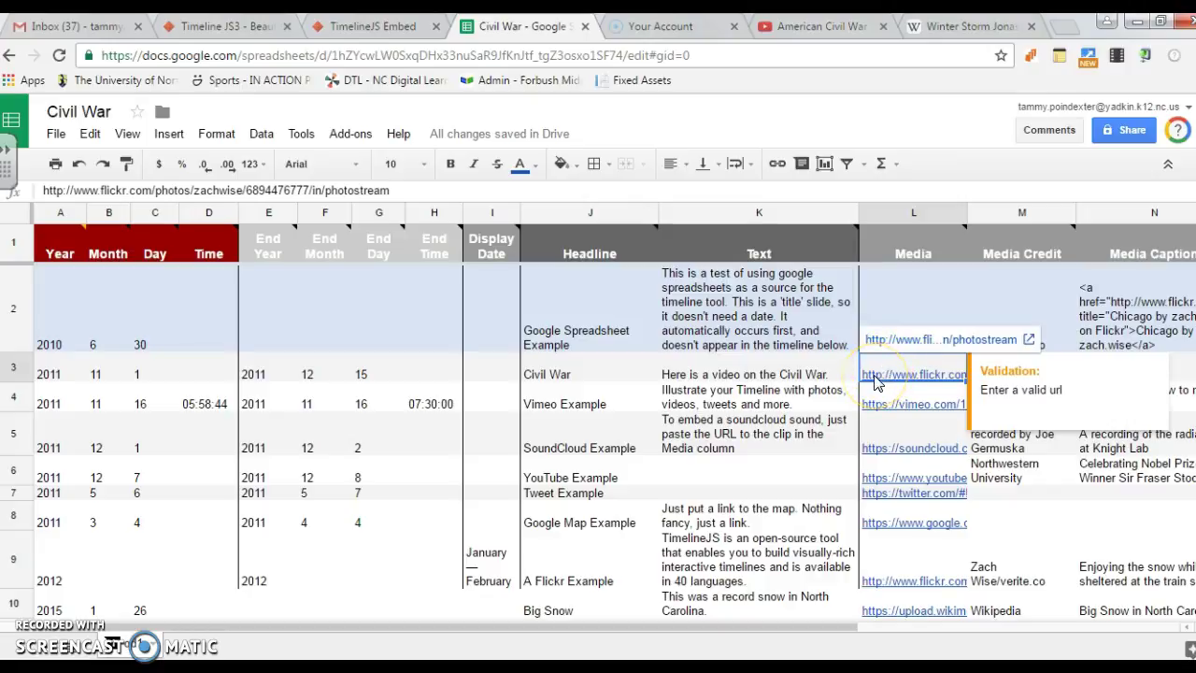
{"action": "key", "text": "ctrl+v"}
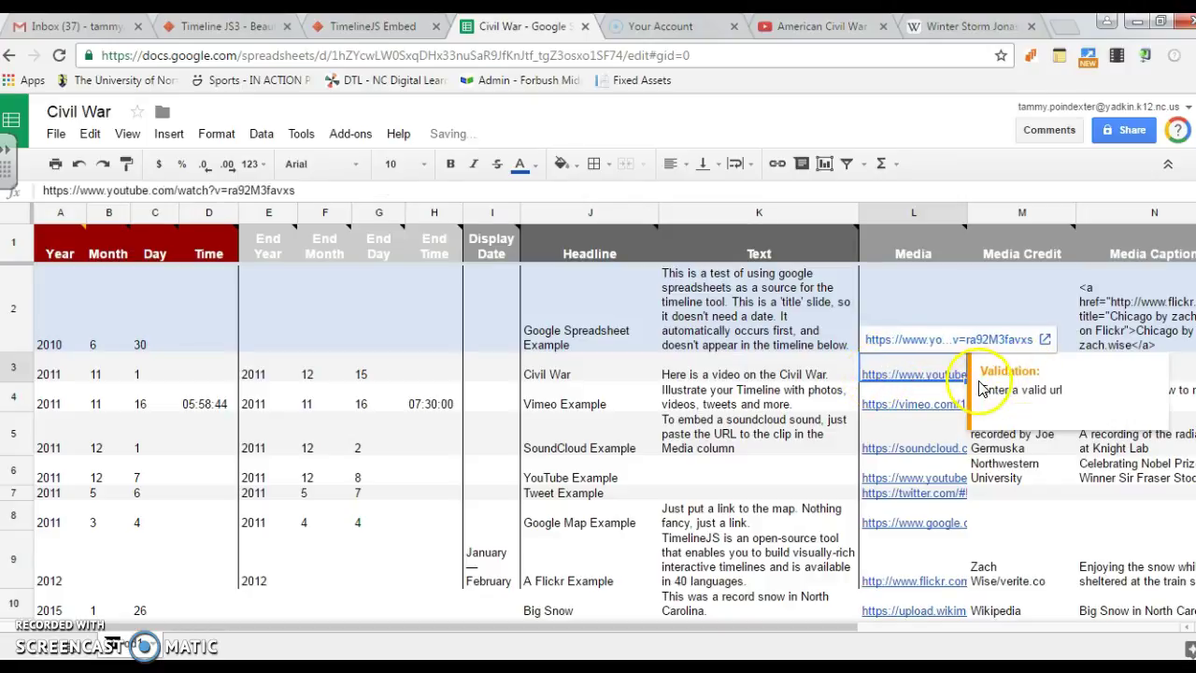
{"action": "left_click", "coordinate": [944, 400]}
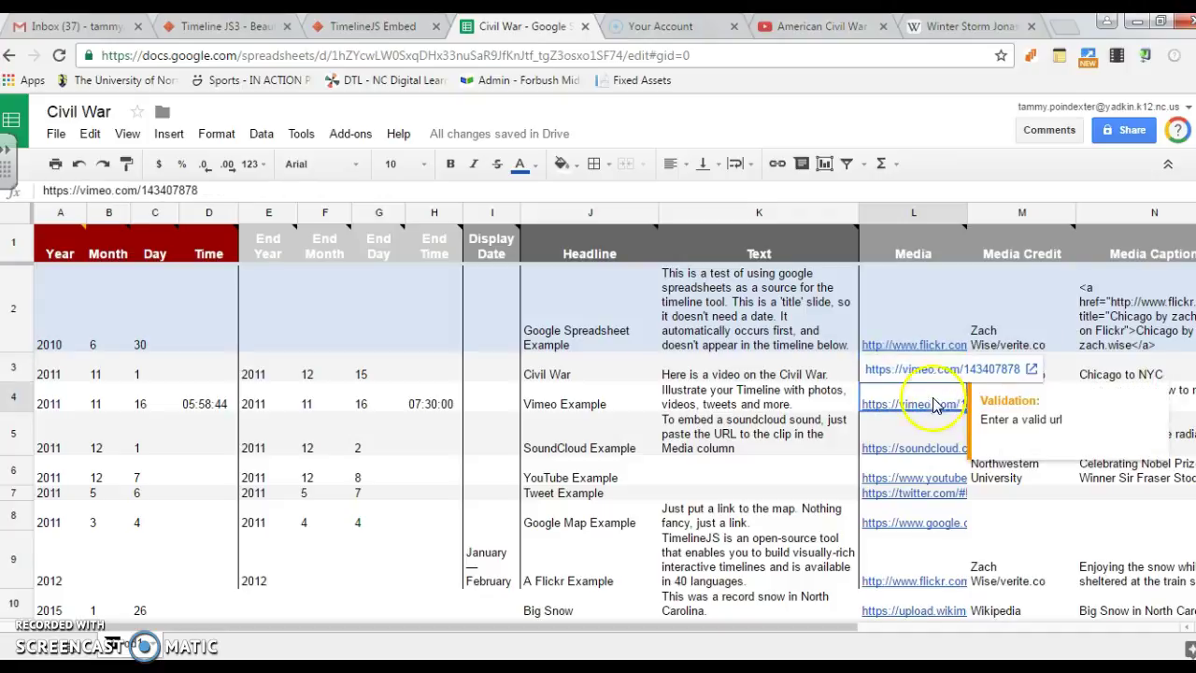
{"action": "left_click", "coordinate": [927, 435]}
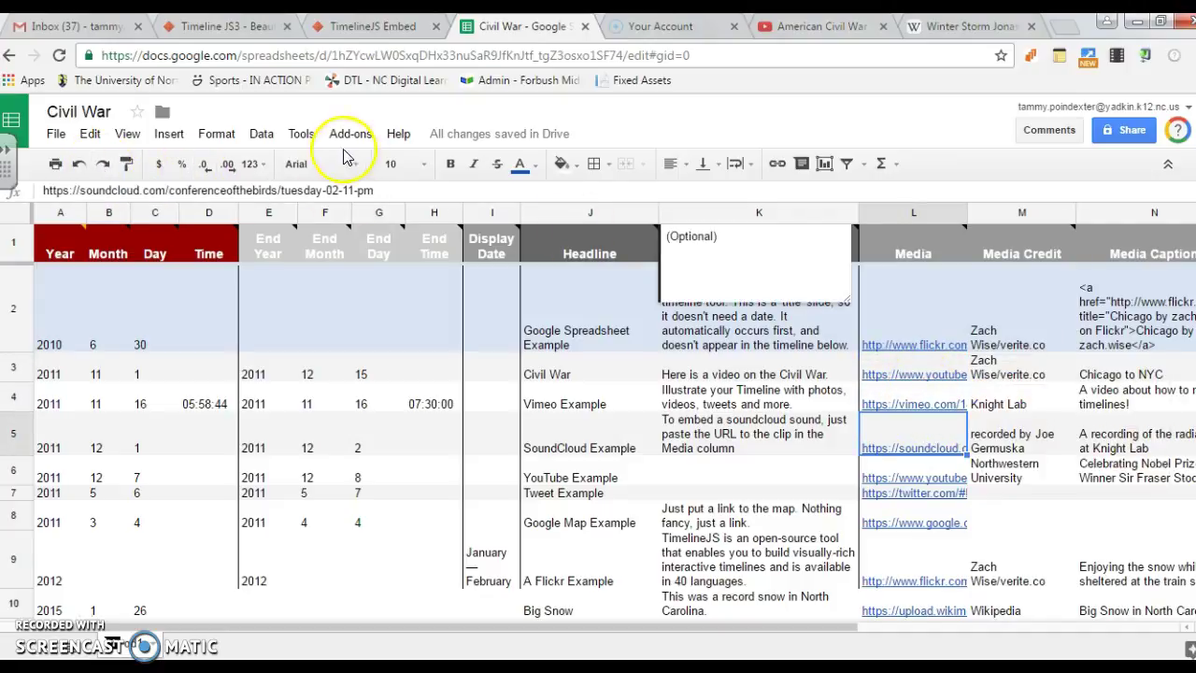
{"action": "mouse_move", "coordinate": [68, 255]}
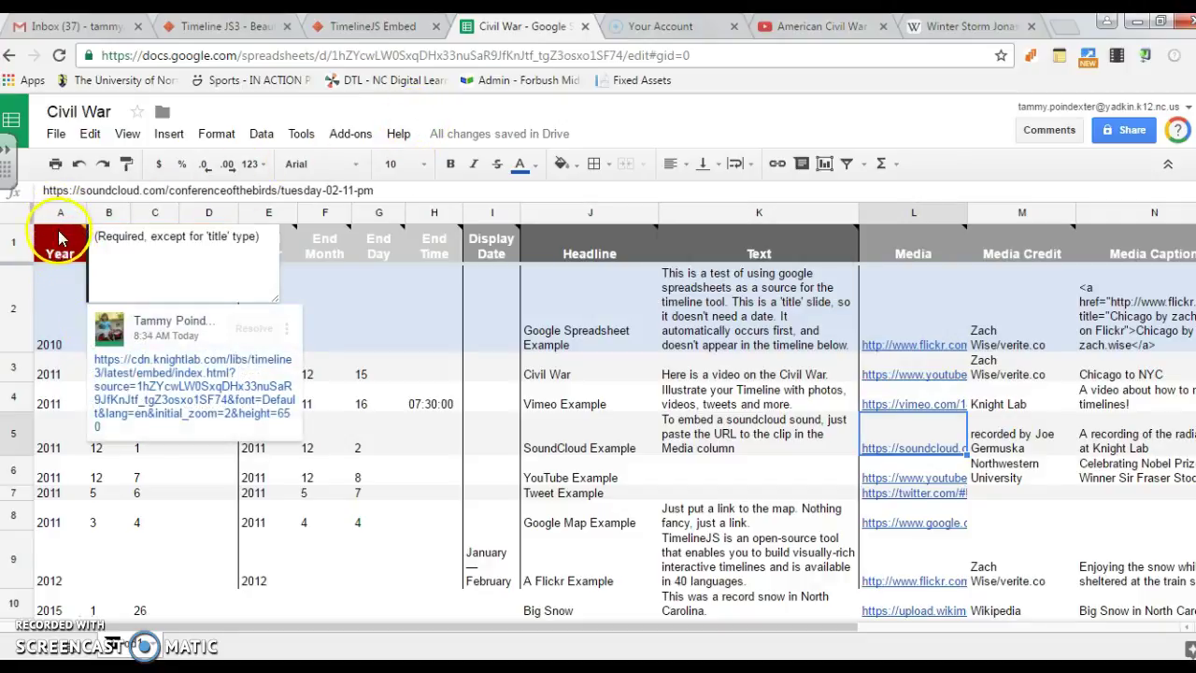
Open the TimelineJS preview, step forward and back through the slides to the Civil War video, then return
{"action": "left_click", "coordinate": [158, 406]}
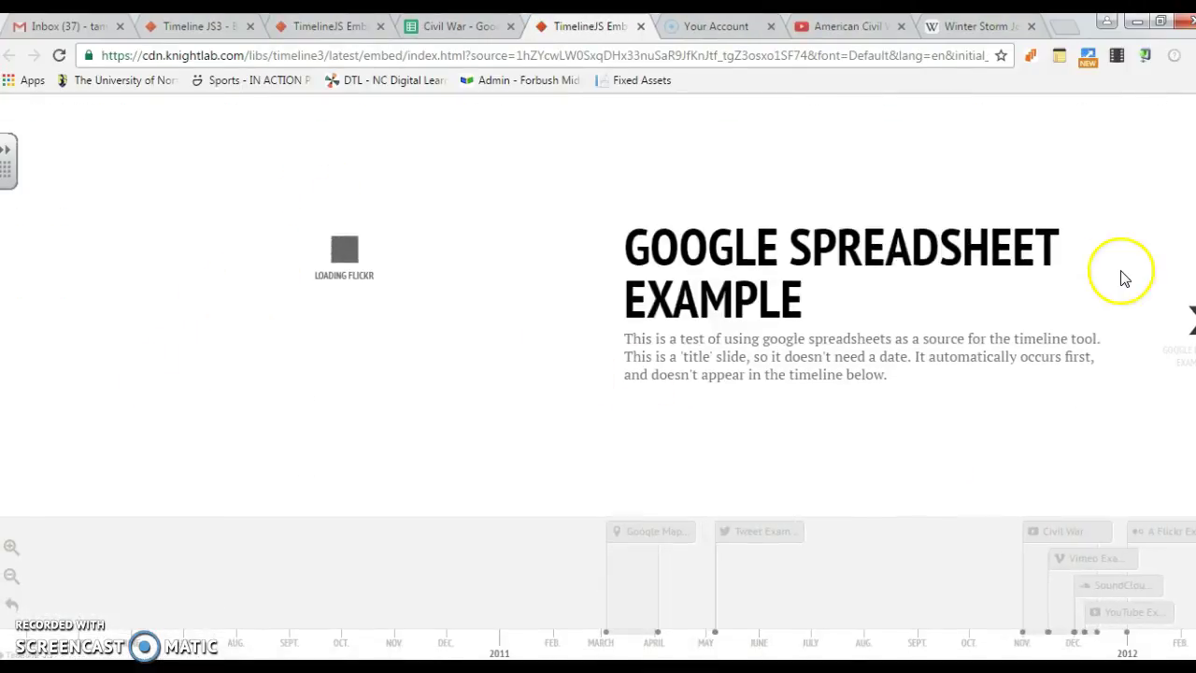
{"action": "left_click", "coordinate": [1193, 314]}
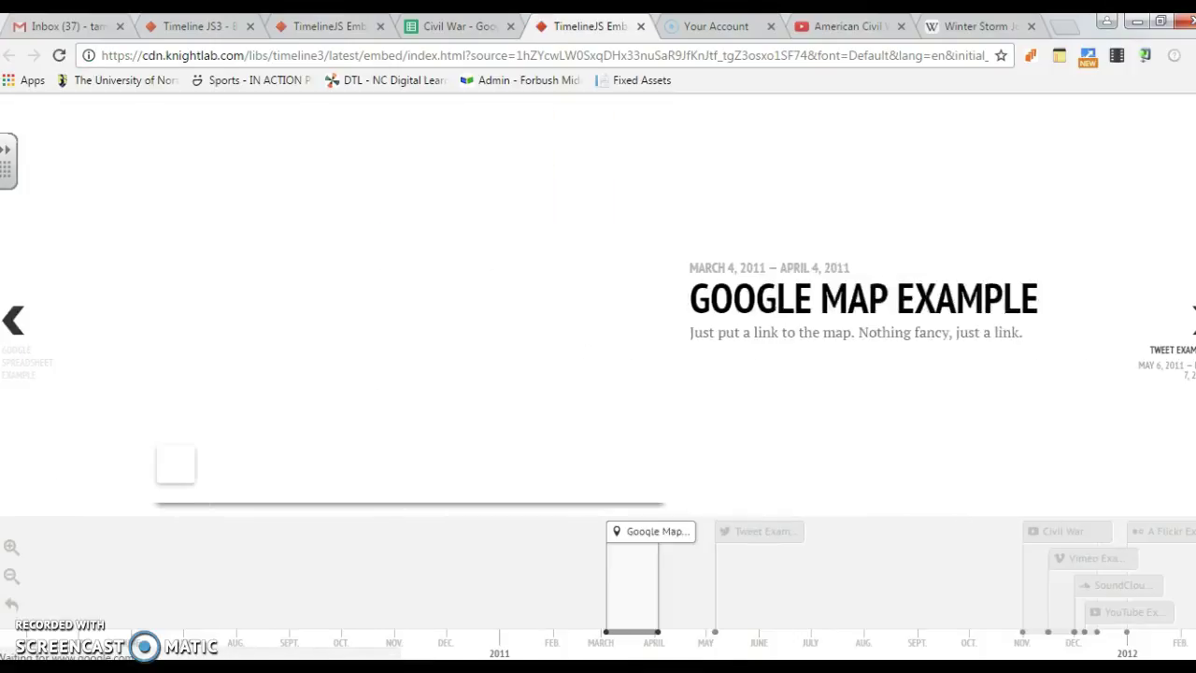
{"action": "left_click", "coordinate": [1192, 315]}
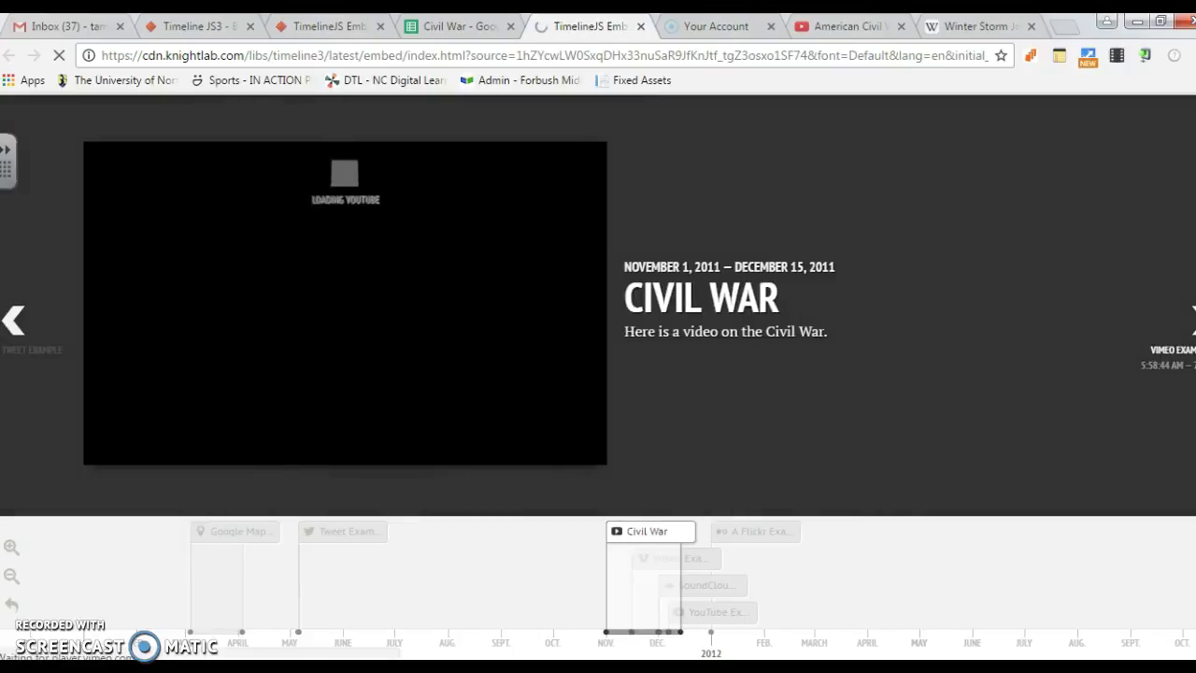
{"action": "left_click", "coordinate": [1192, 315]}
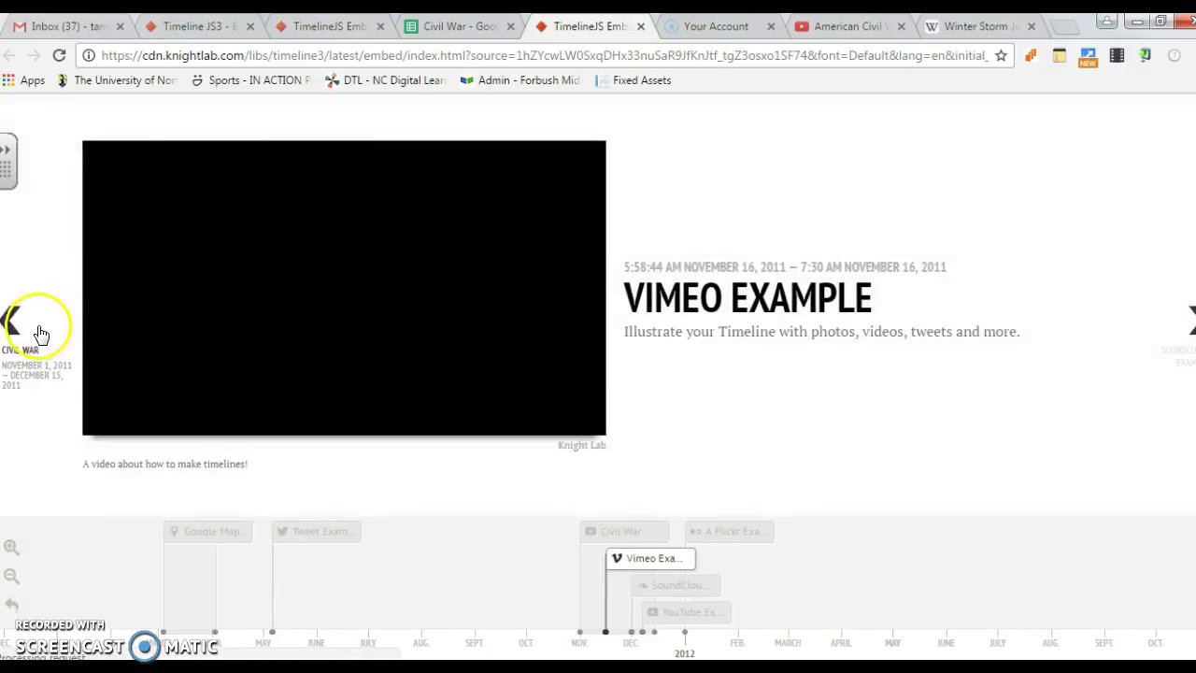
{"action": "left_click", "coordinate": [12, 327]}
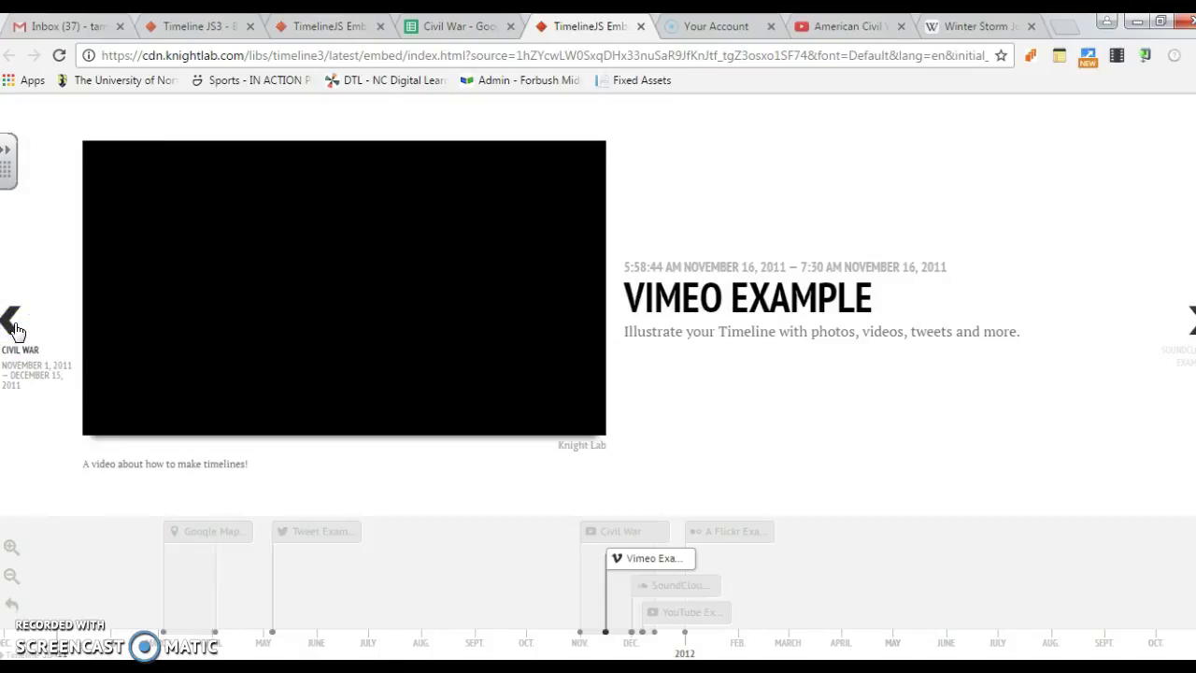
{"action": "left_click", "coordinate": [11, 324]}
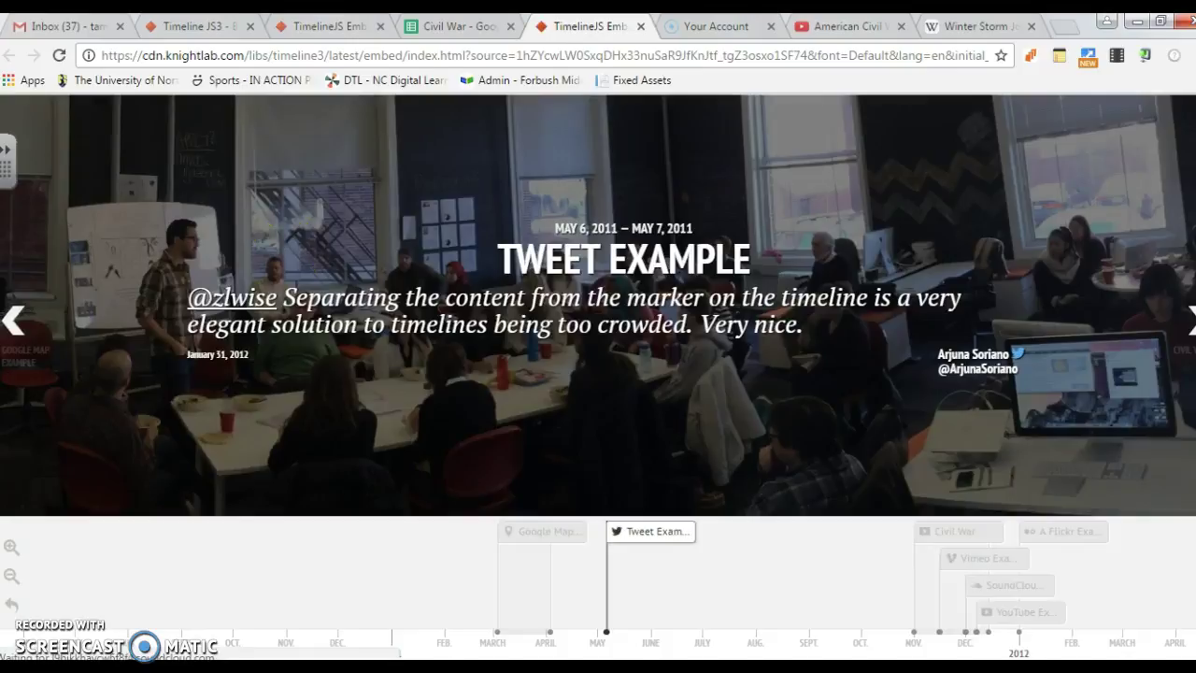
{"action": "left_click", "coordinate": [455, 28]}
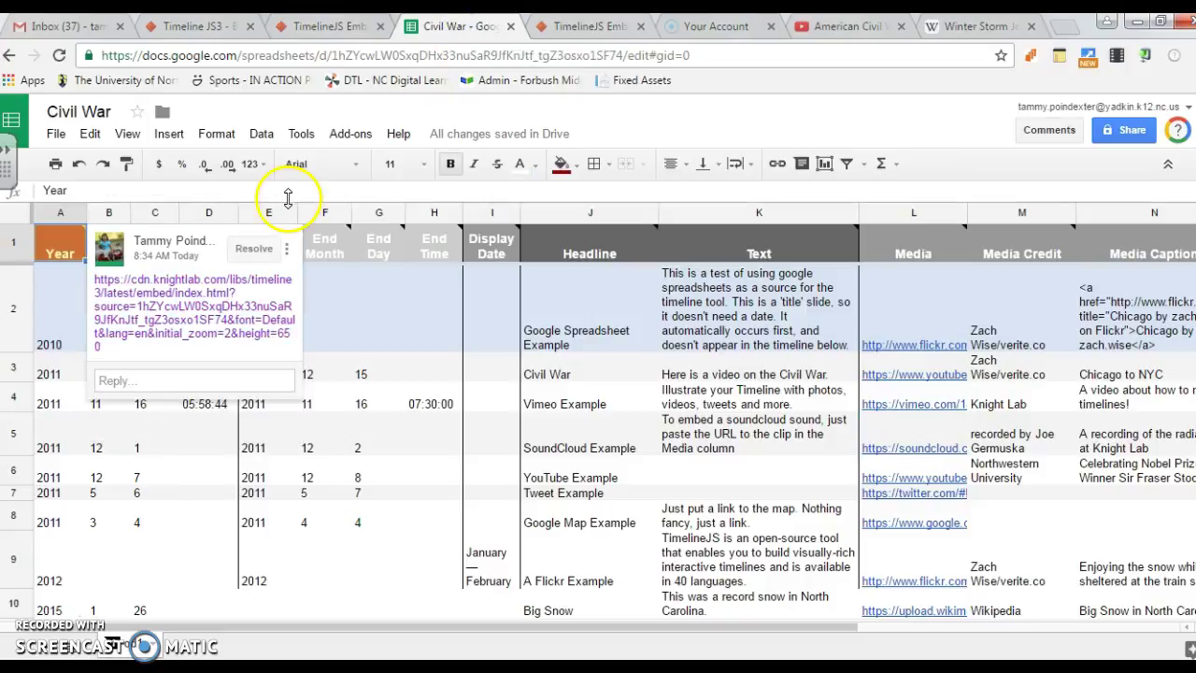